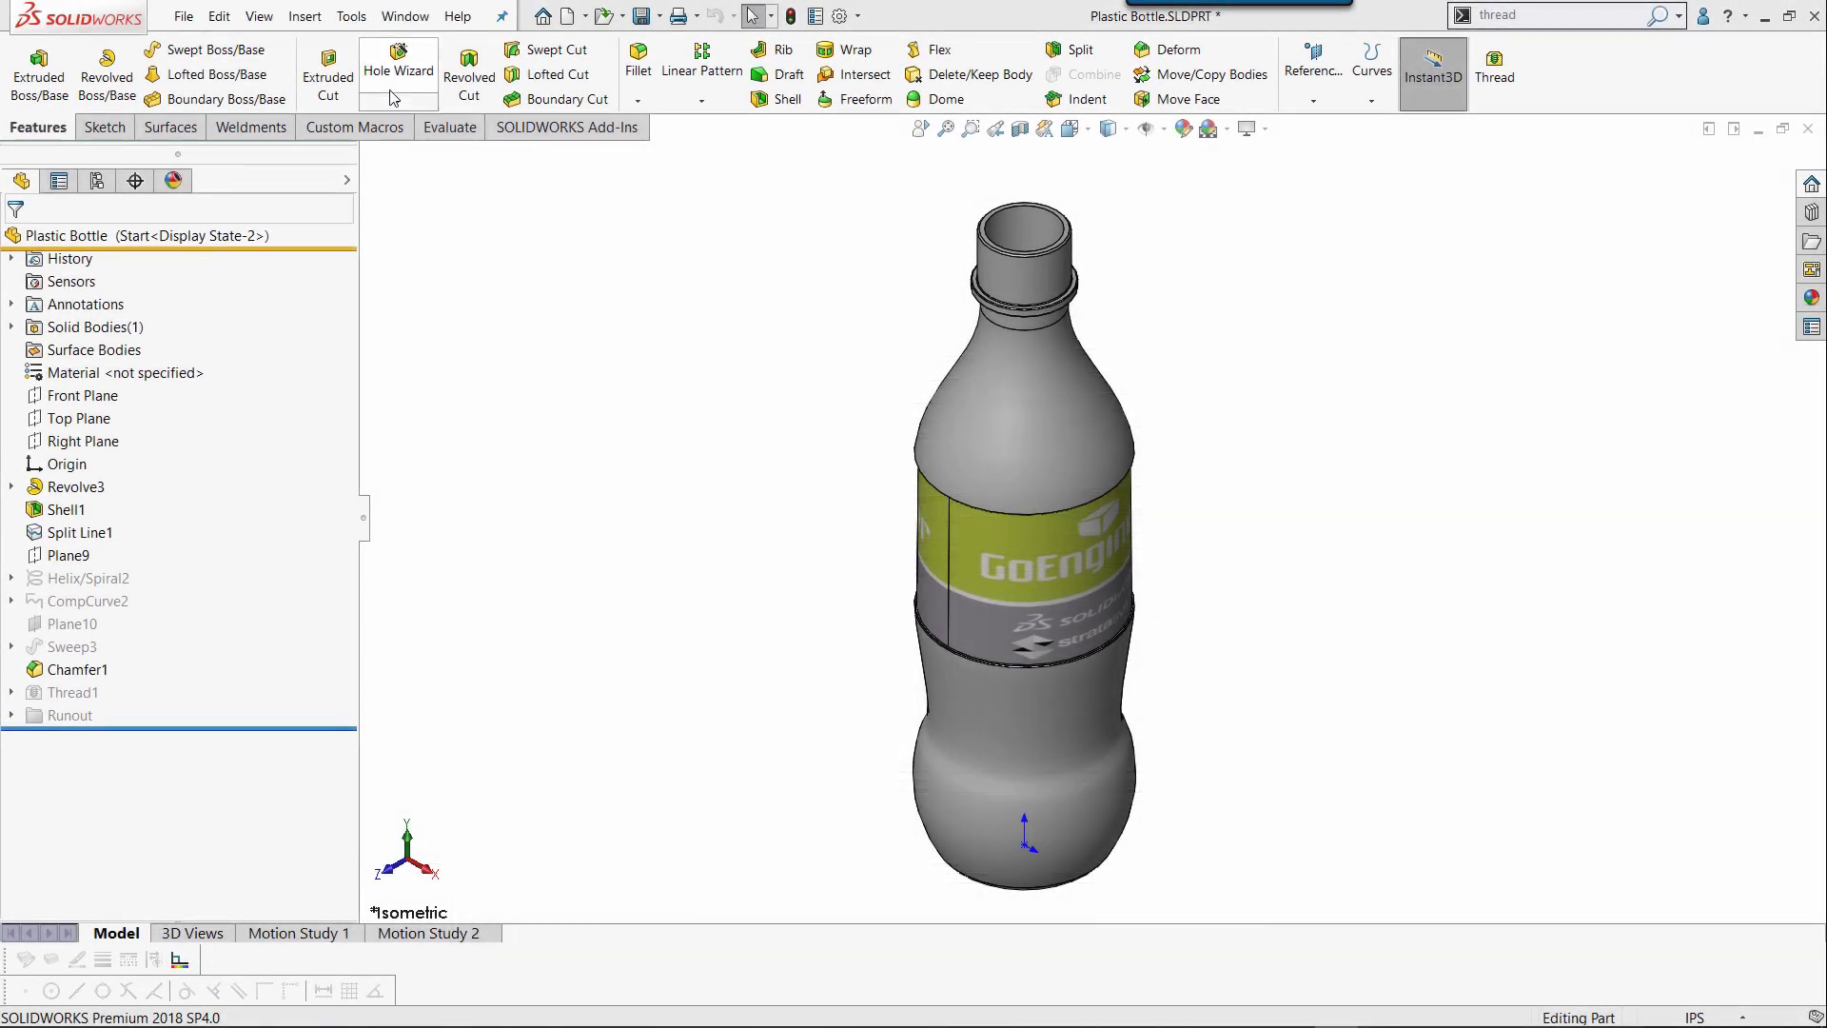
- Find the Thread Profiles folder among all file locations in the system options and copy its path
left_click(386, 104)
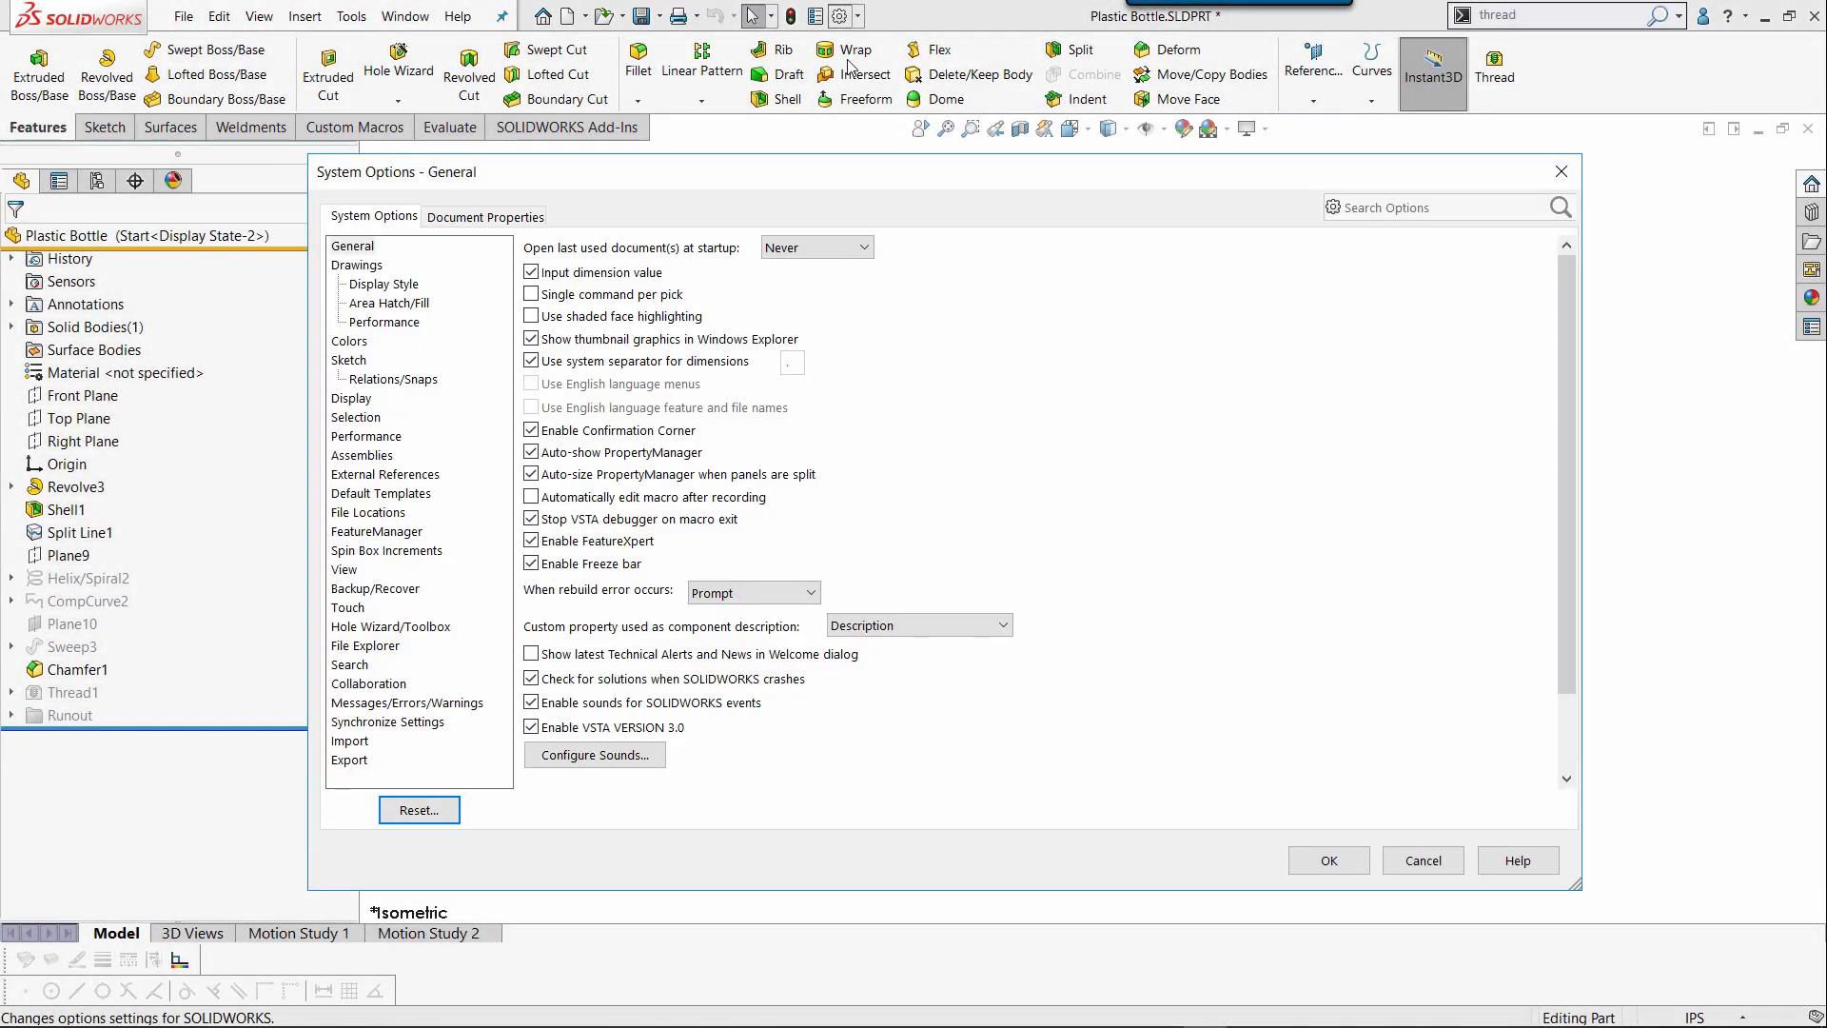
left_click(368, 512)
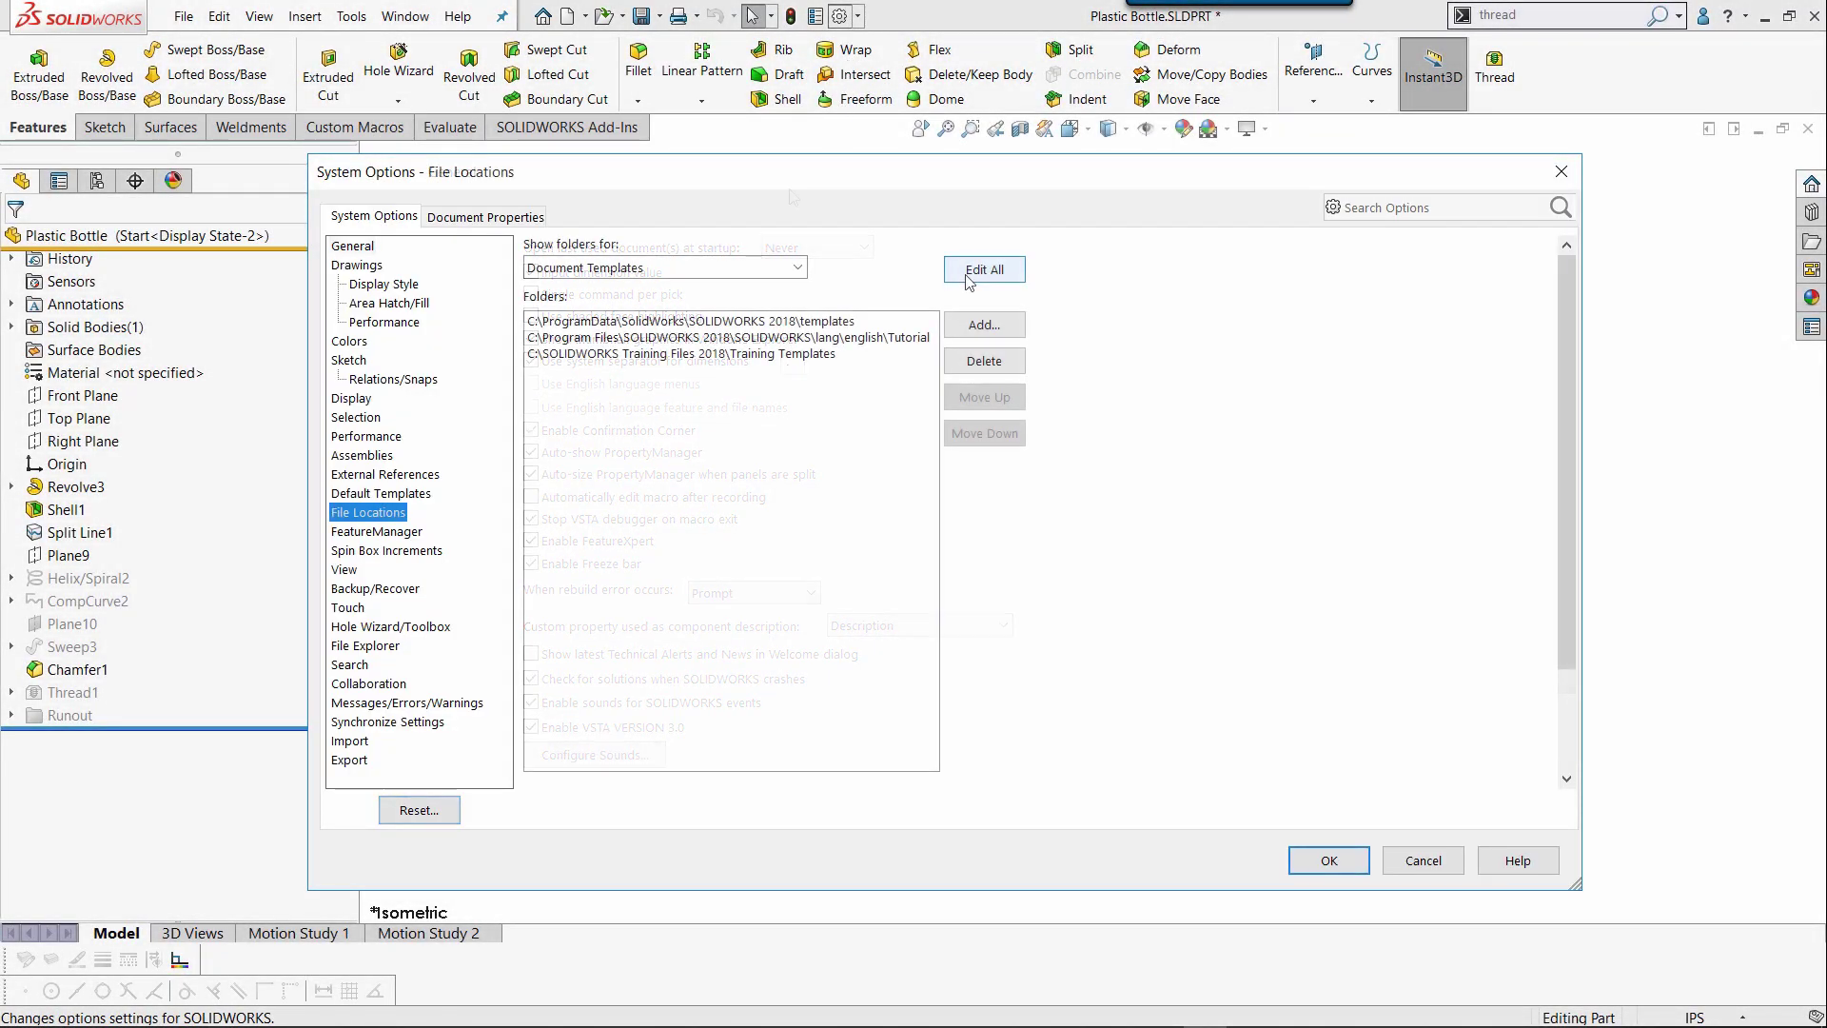
left_click(967, 276)
scroll(980, 447, "down", 8)
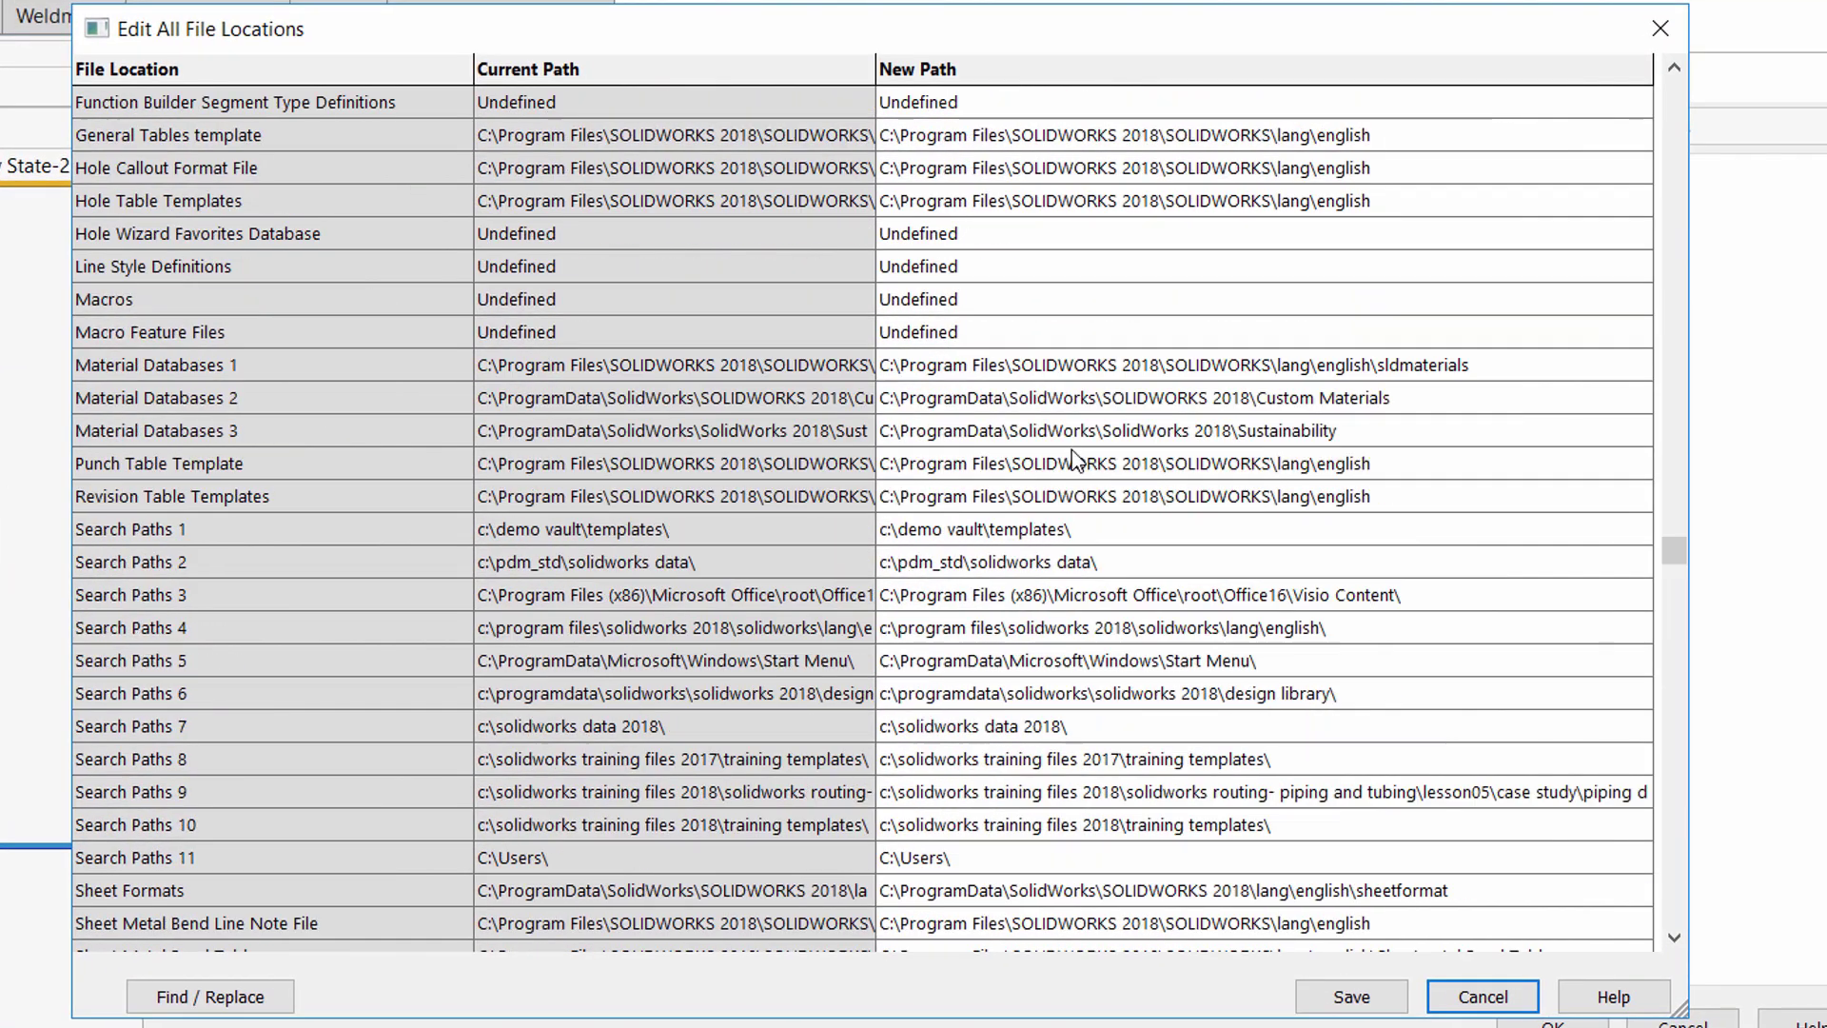
scroll(1071, 456, "down", 3)
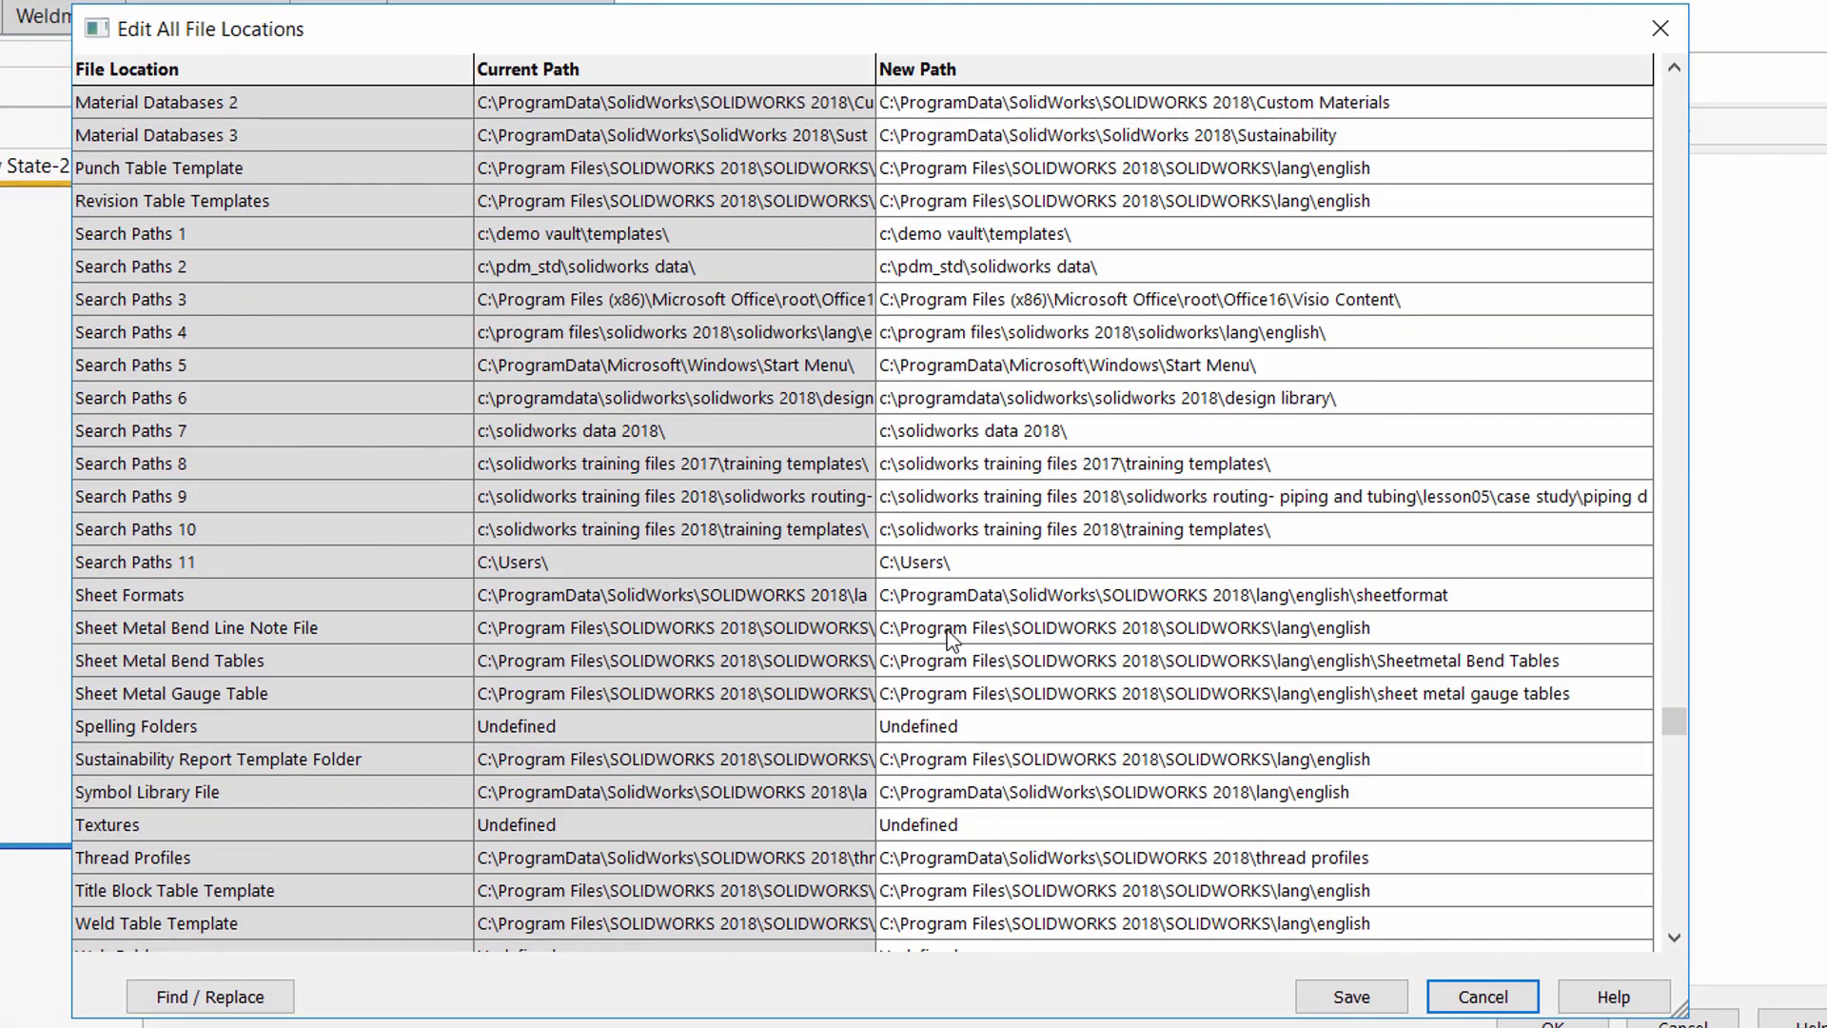
left_click(1306, 868)
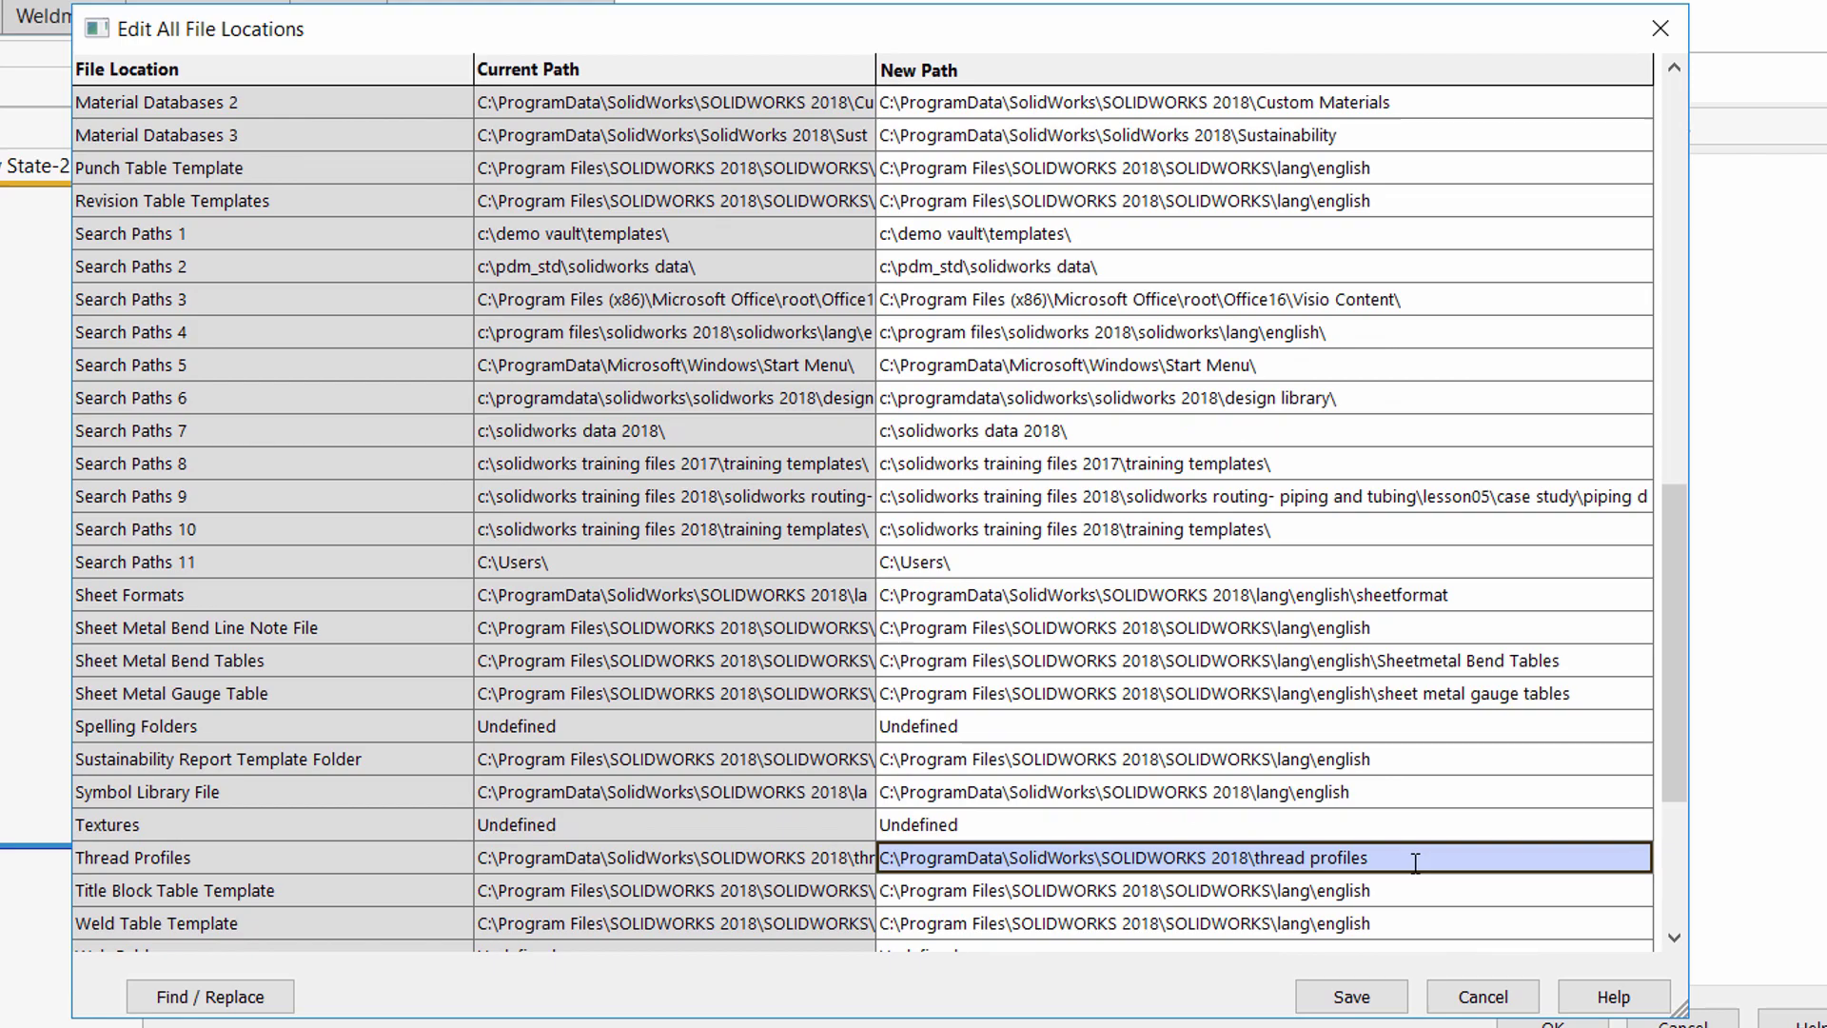
left_click_drag(1368, 859, 883, 866)
key("ctrl+c")
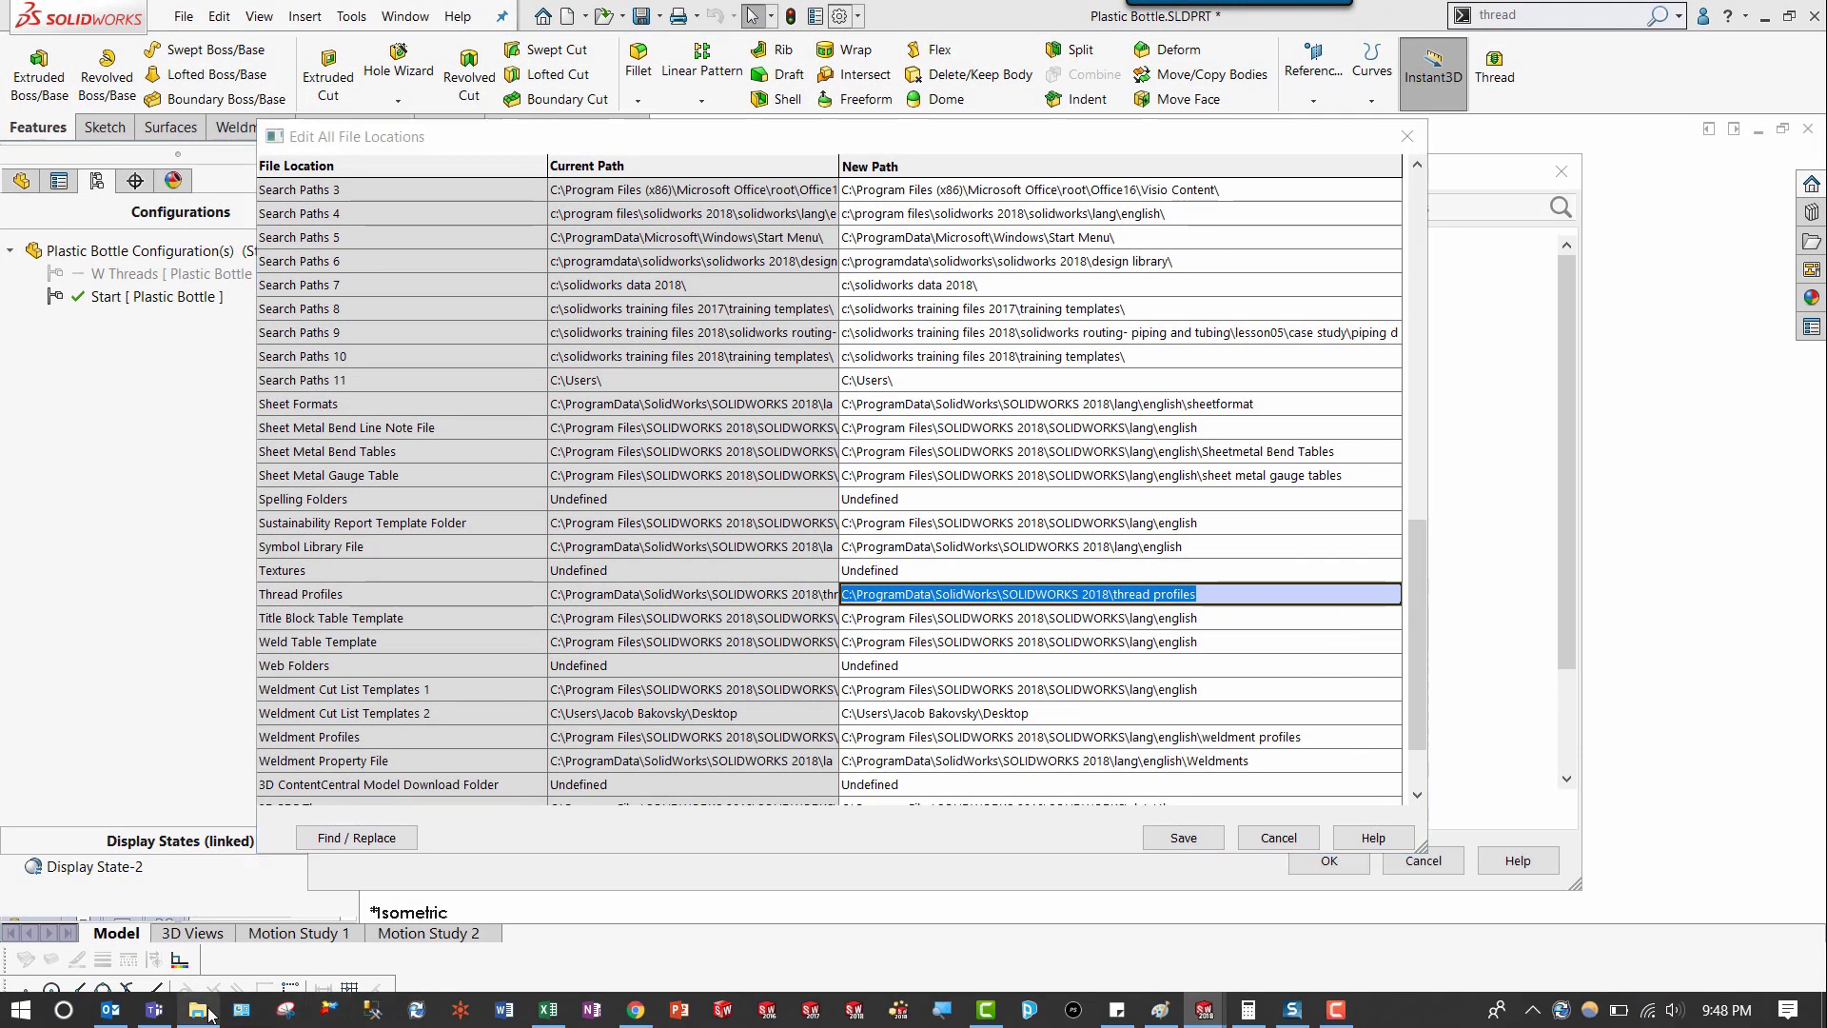
- Switch to File Explorer and go to the folder C:\ProgramData\SolidWorks\SOLIDWORKS 2018\thread profiles
left_click(241, 1009)
left_click(790, 419)
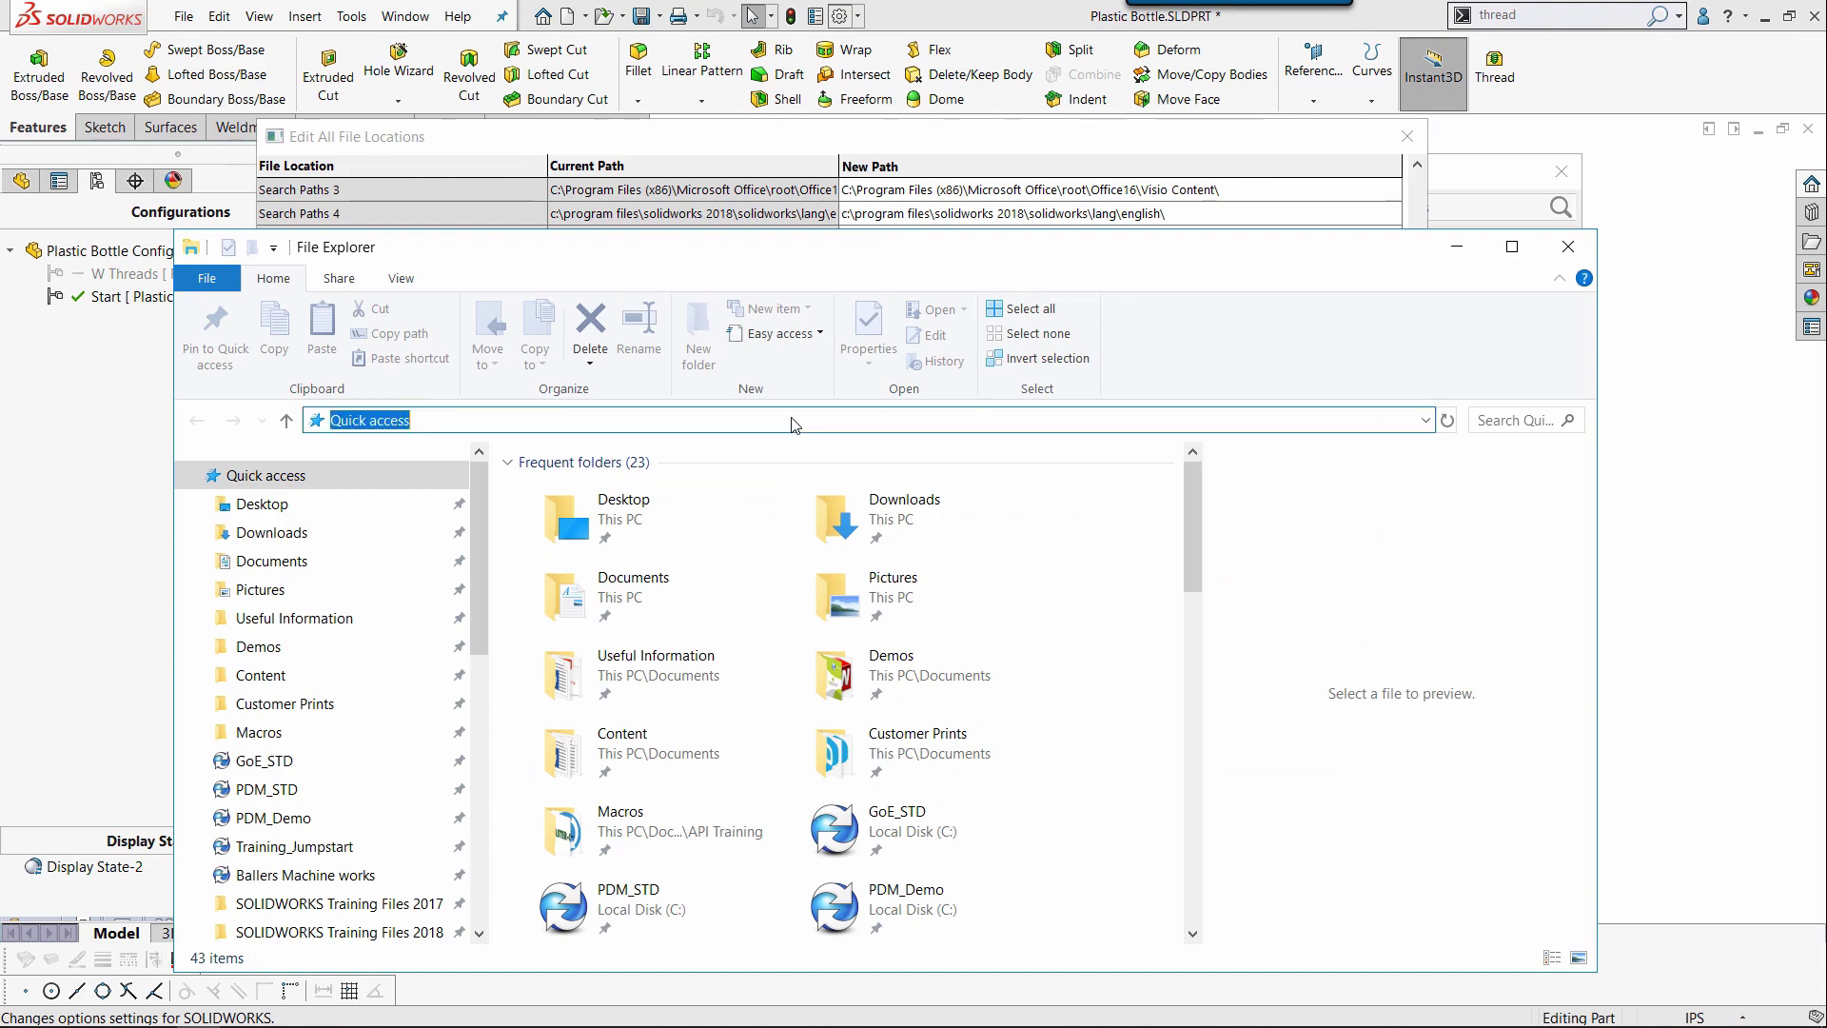
key("ctrl+v")
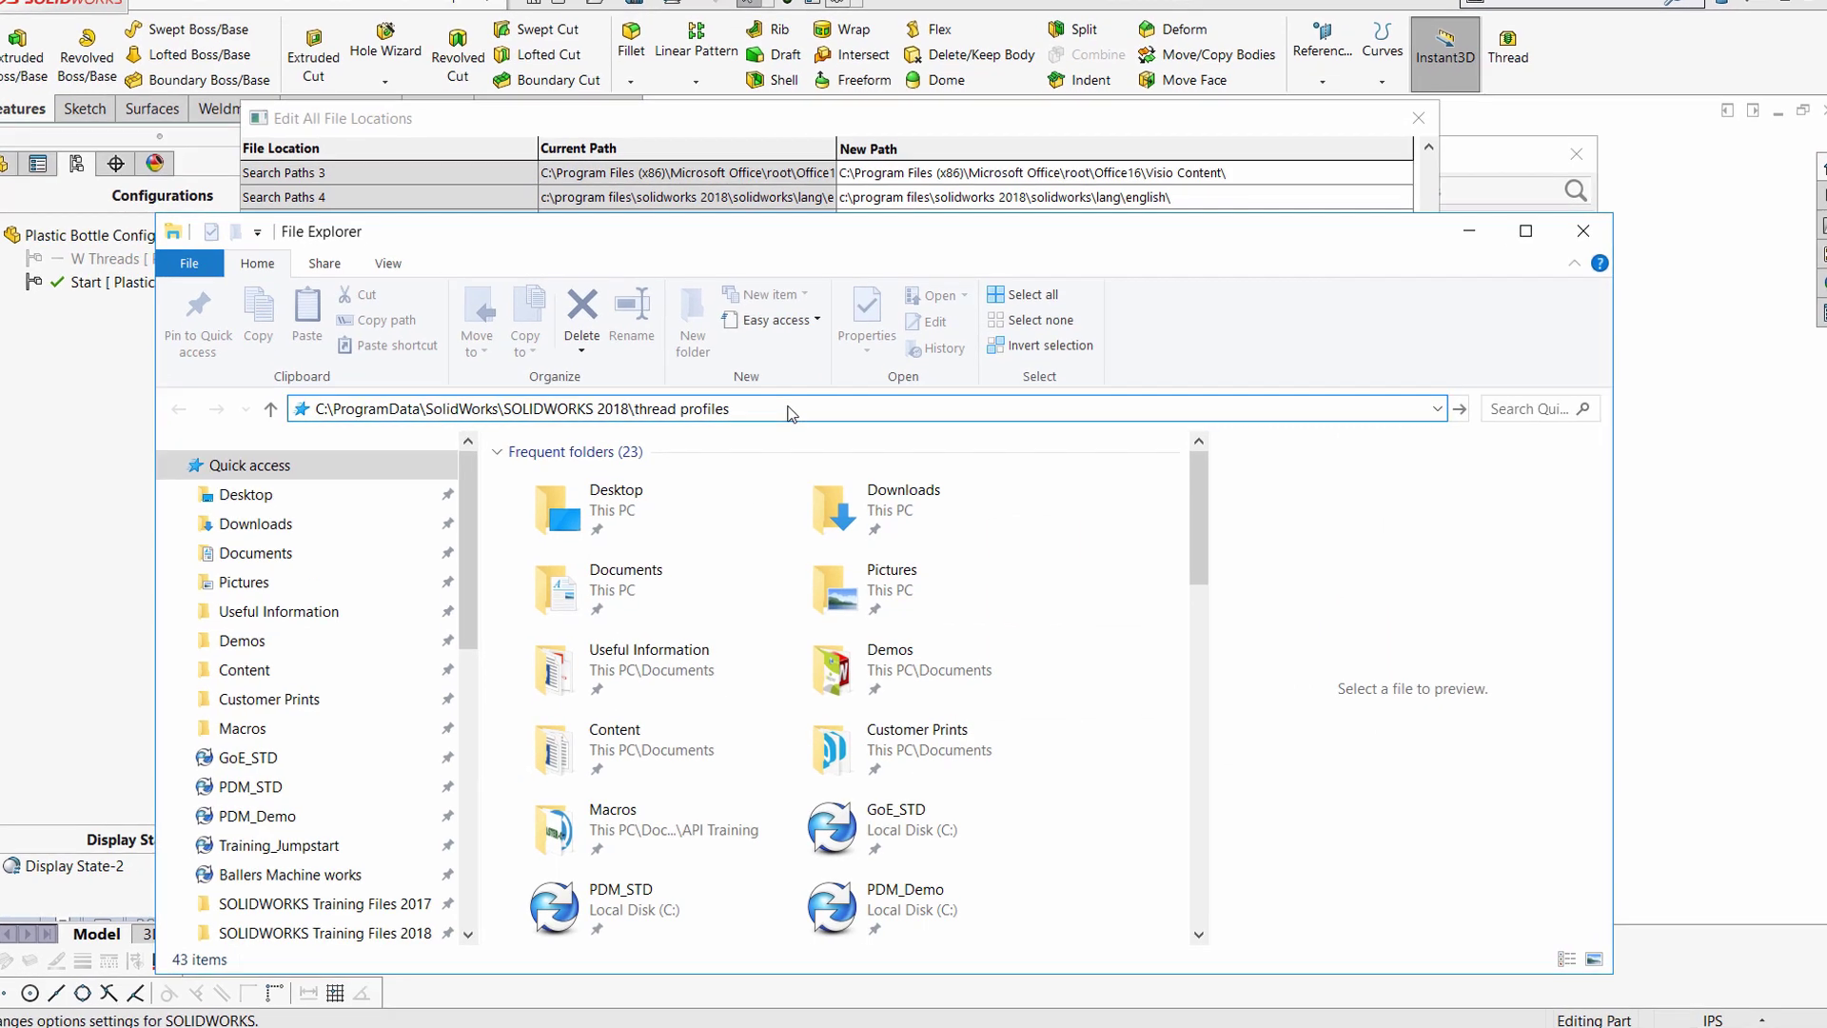
key("Return")
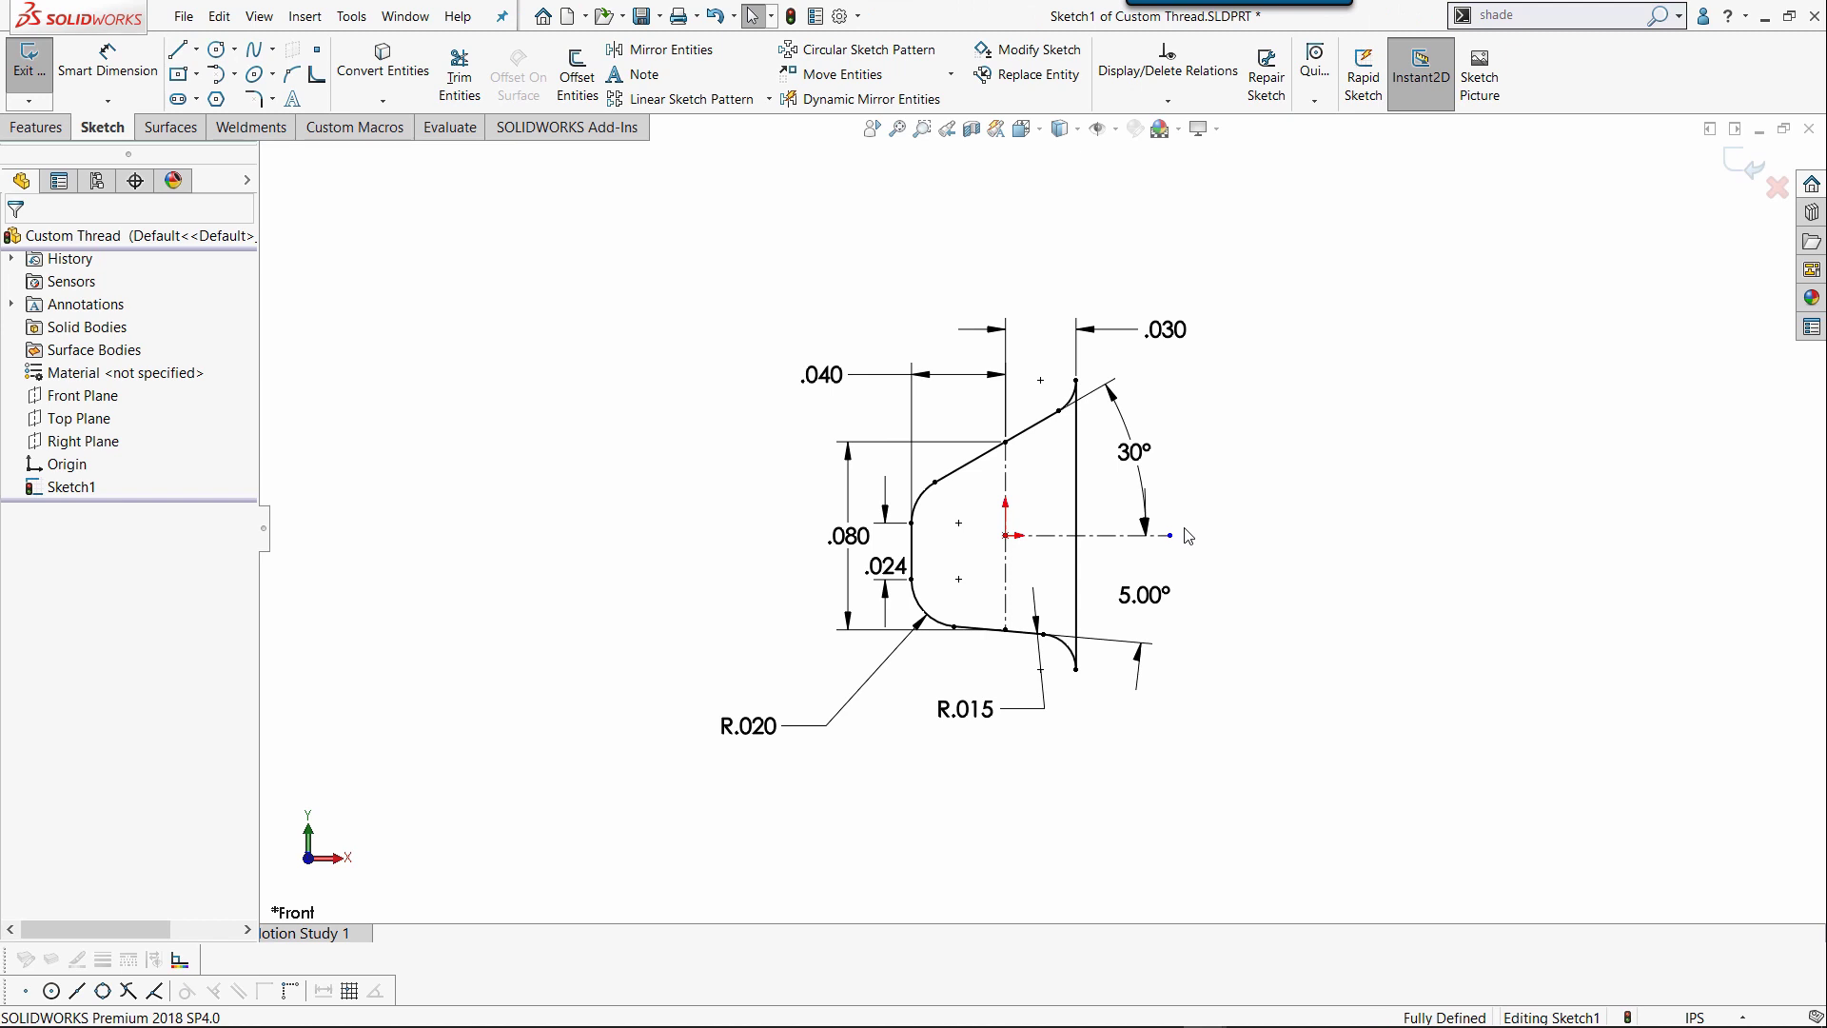
- Draw a vertical centerline about 0.153 in long upward from the origin of the Custom Thread profile sketch
key("l")
left_click_drag(1006, 535, 1006, 175)
key("Escape")
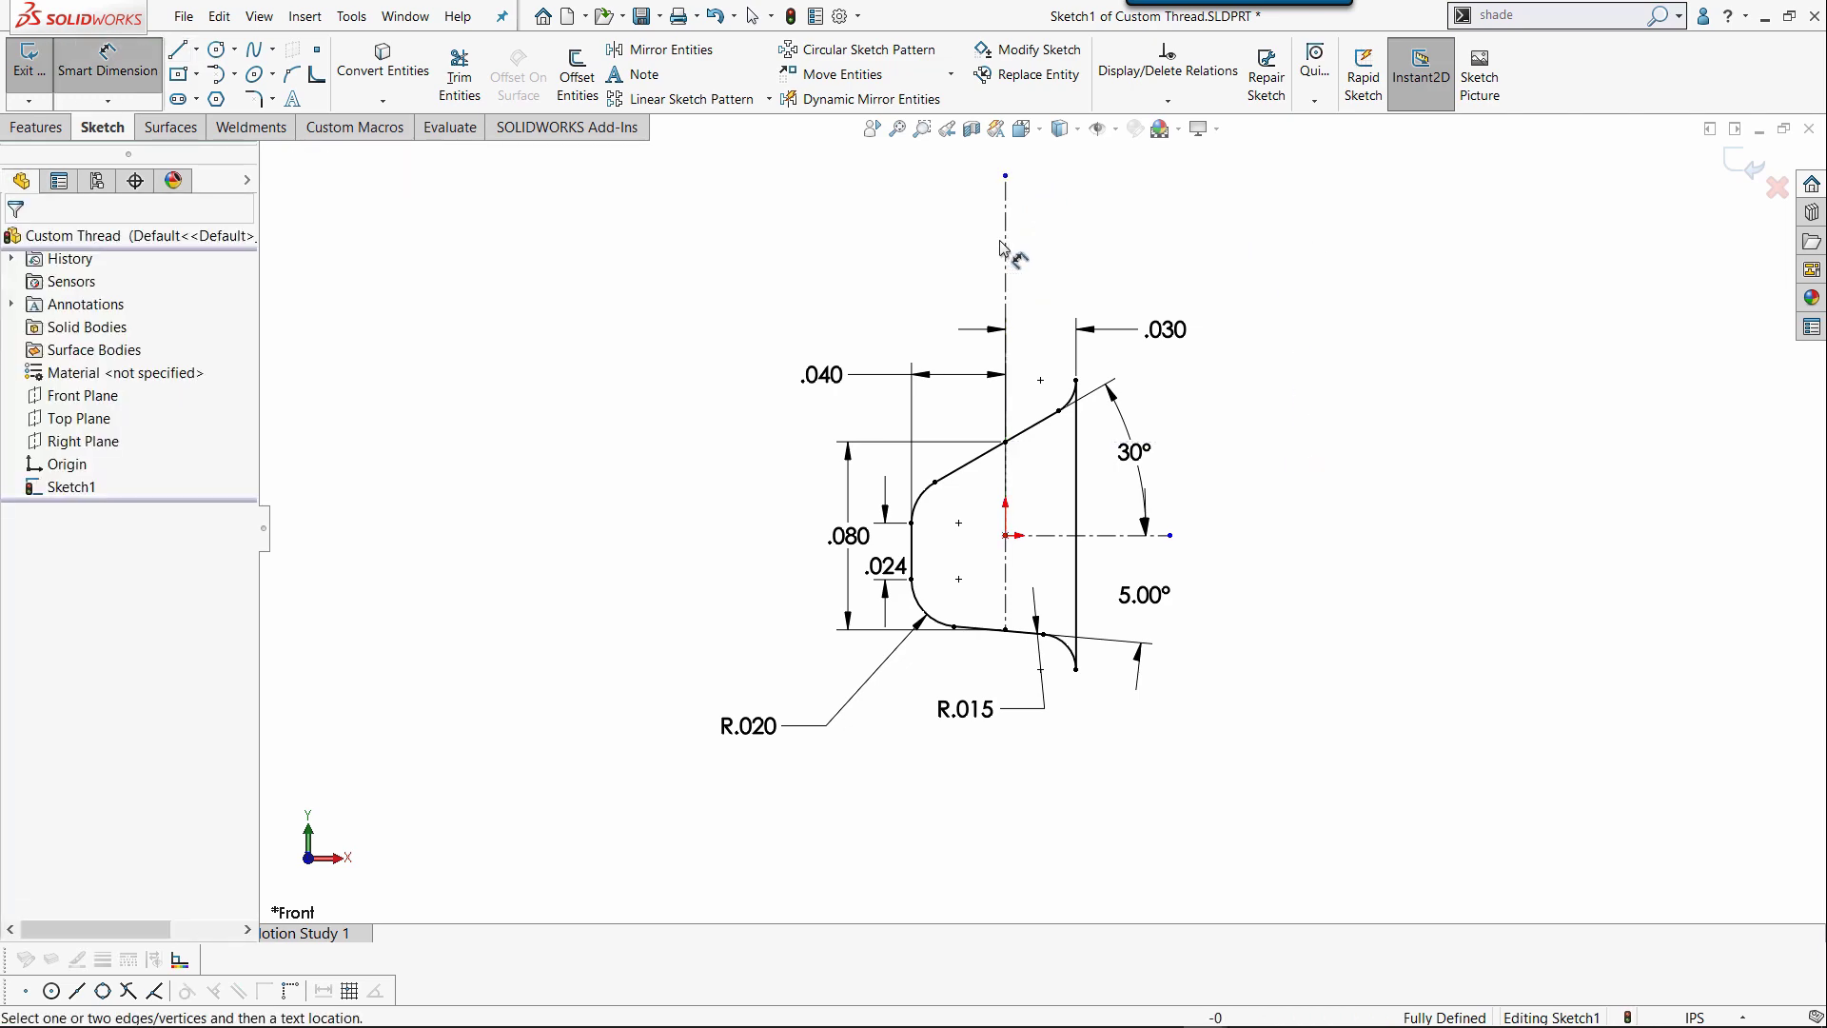
- Dimension the vertical distance from the origin to the centerline's upper end as 0.15 in
left_click(1023, 253)
left_click(1311, 297)
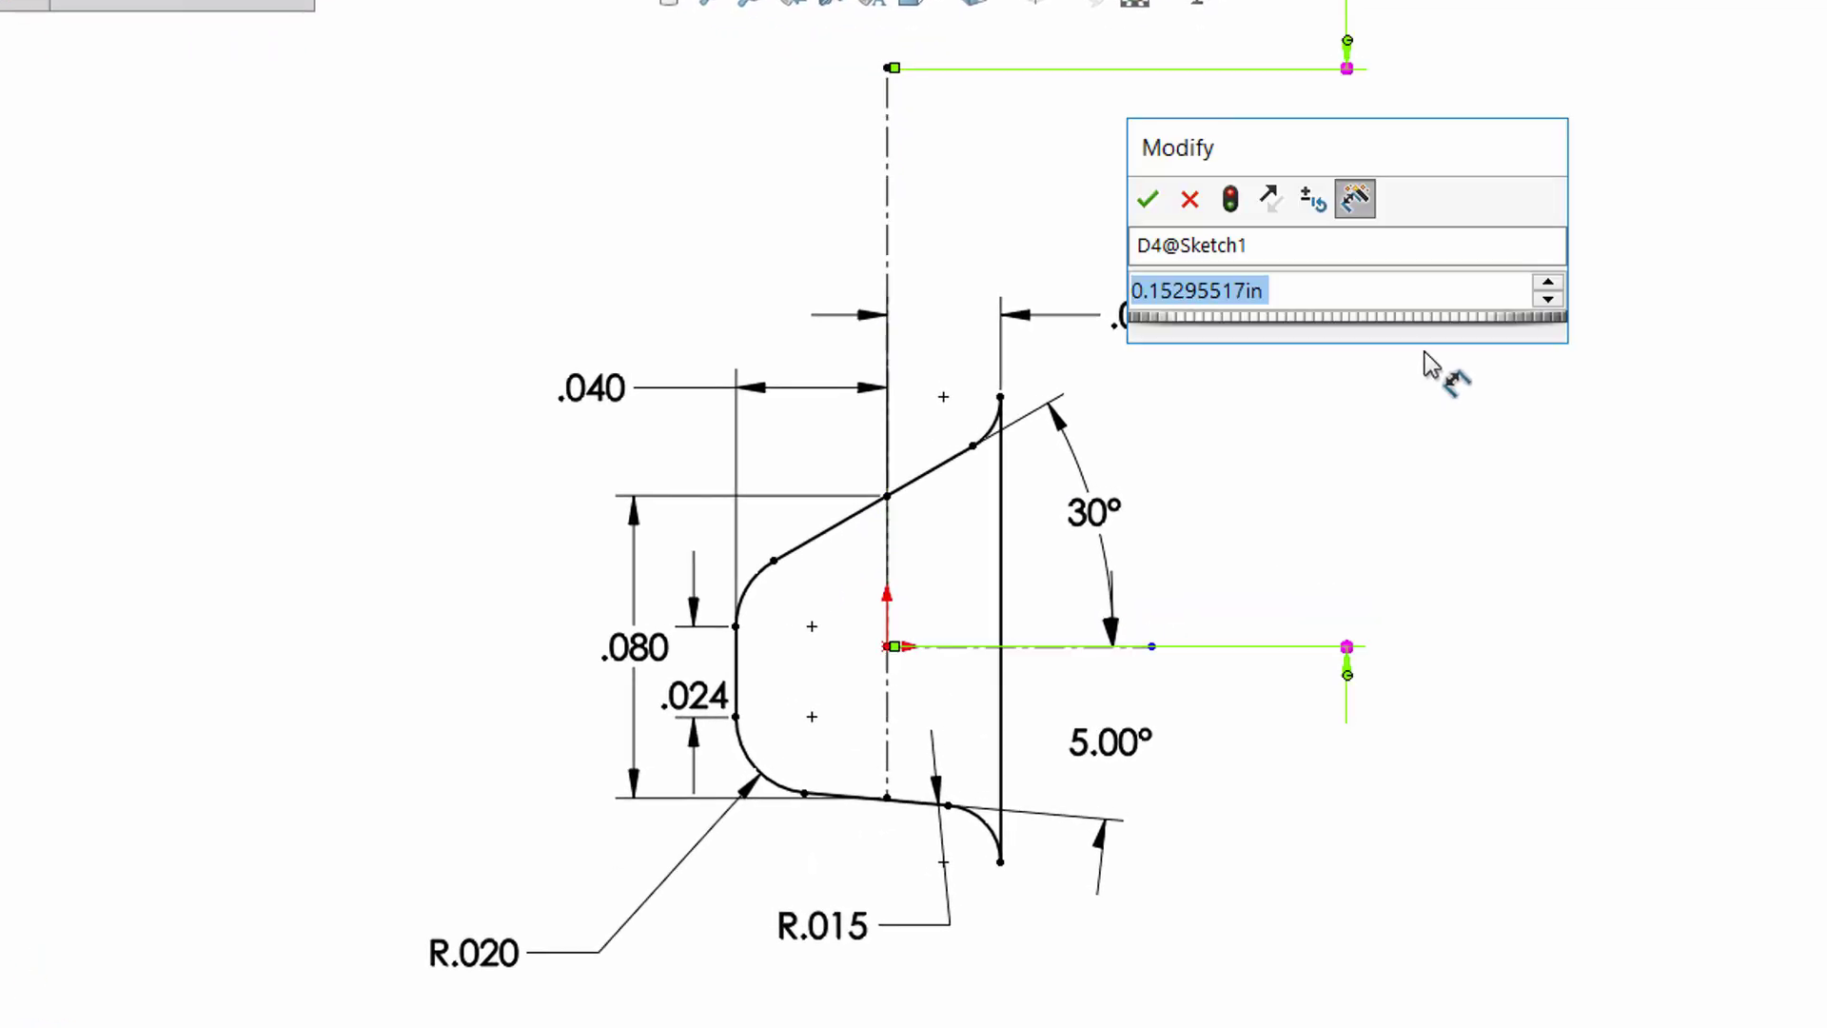
type(".15")
key("Return")
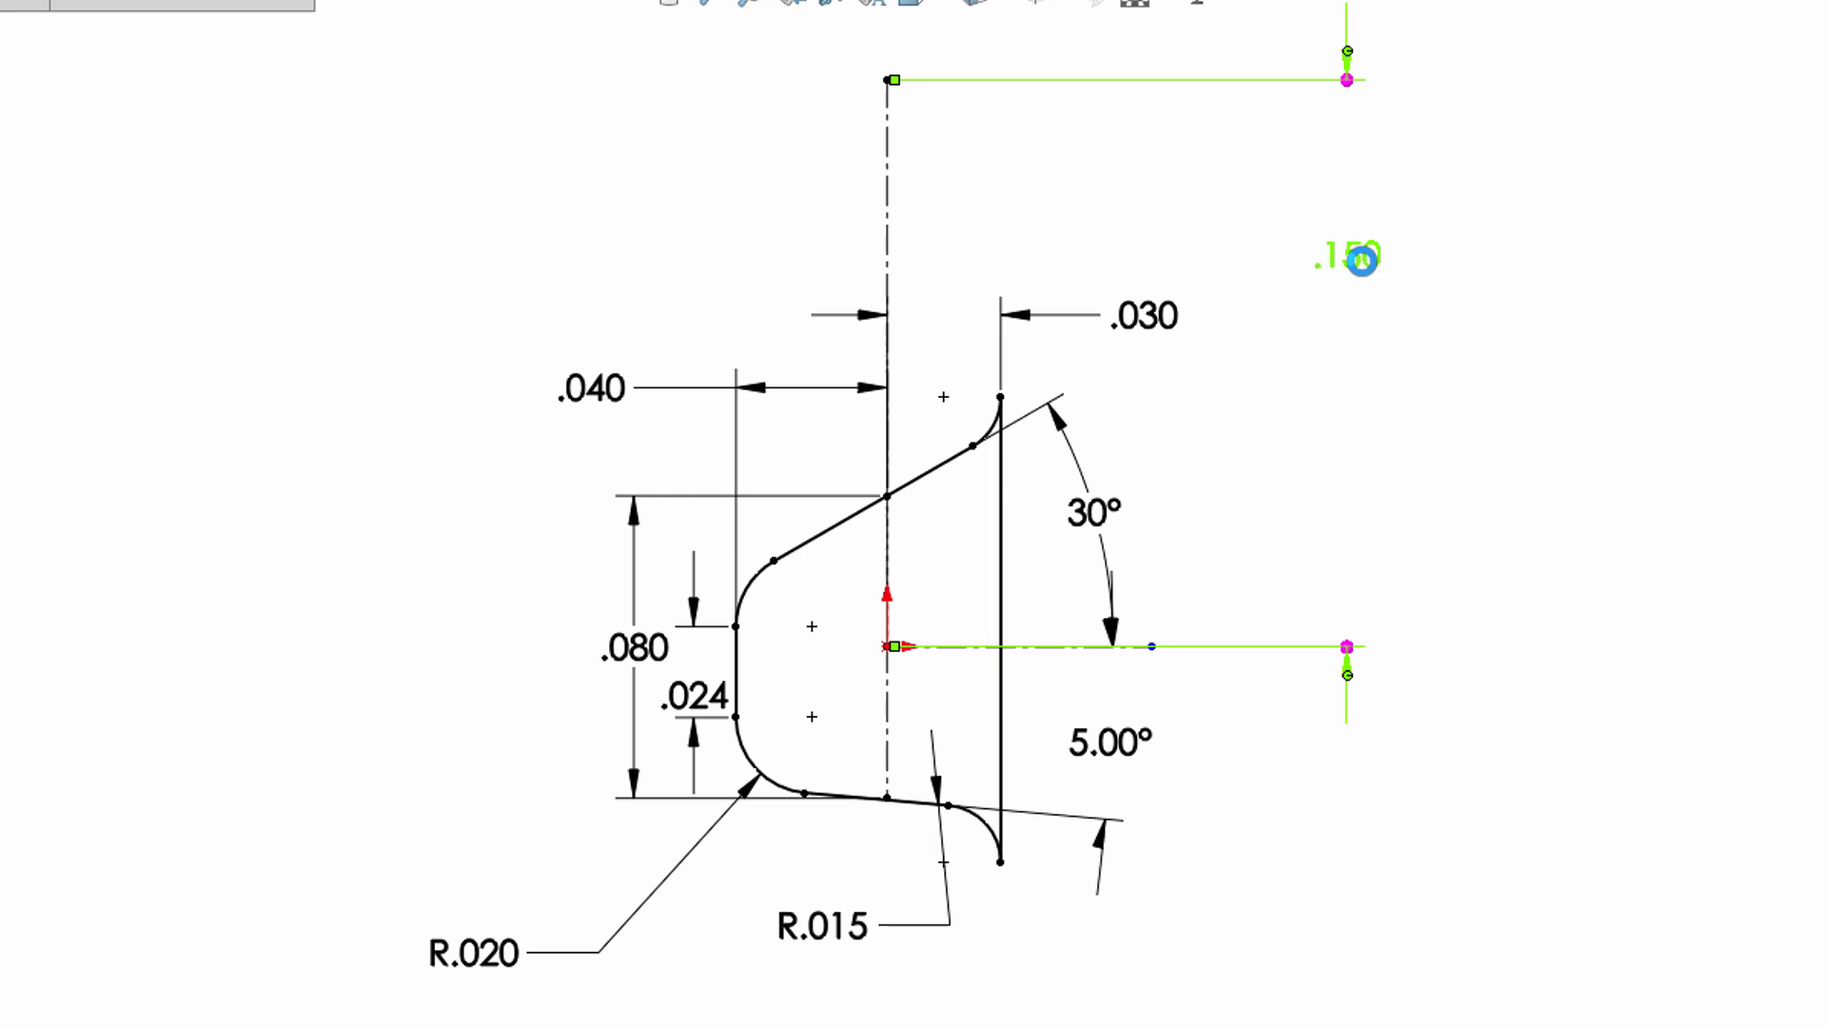
- Rename the centerline's 0.150 in dimension to Pitch
double_click(1362, 258)
left_click(1365, 262)
type("Pitch")
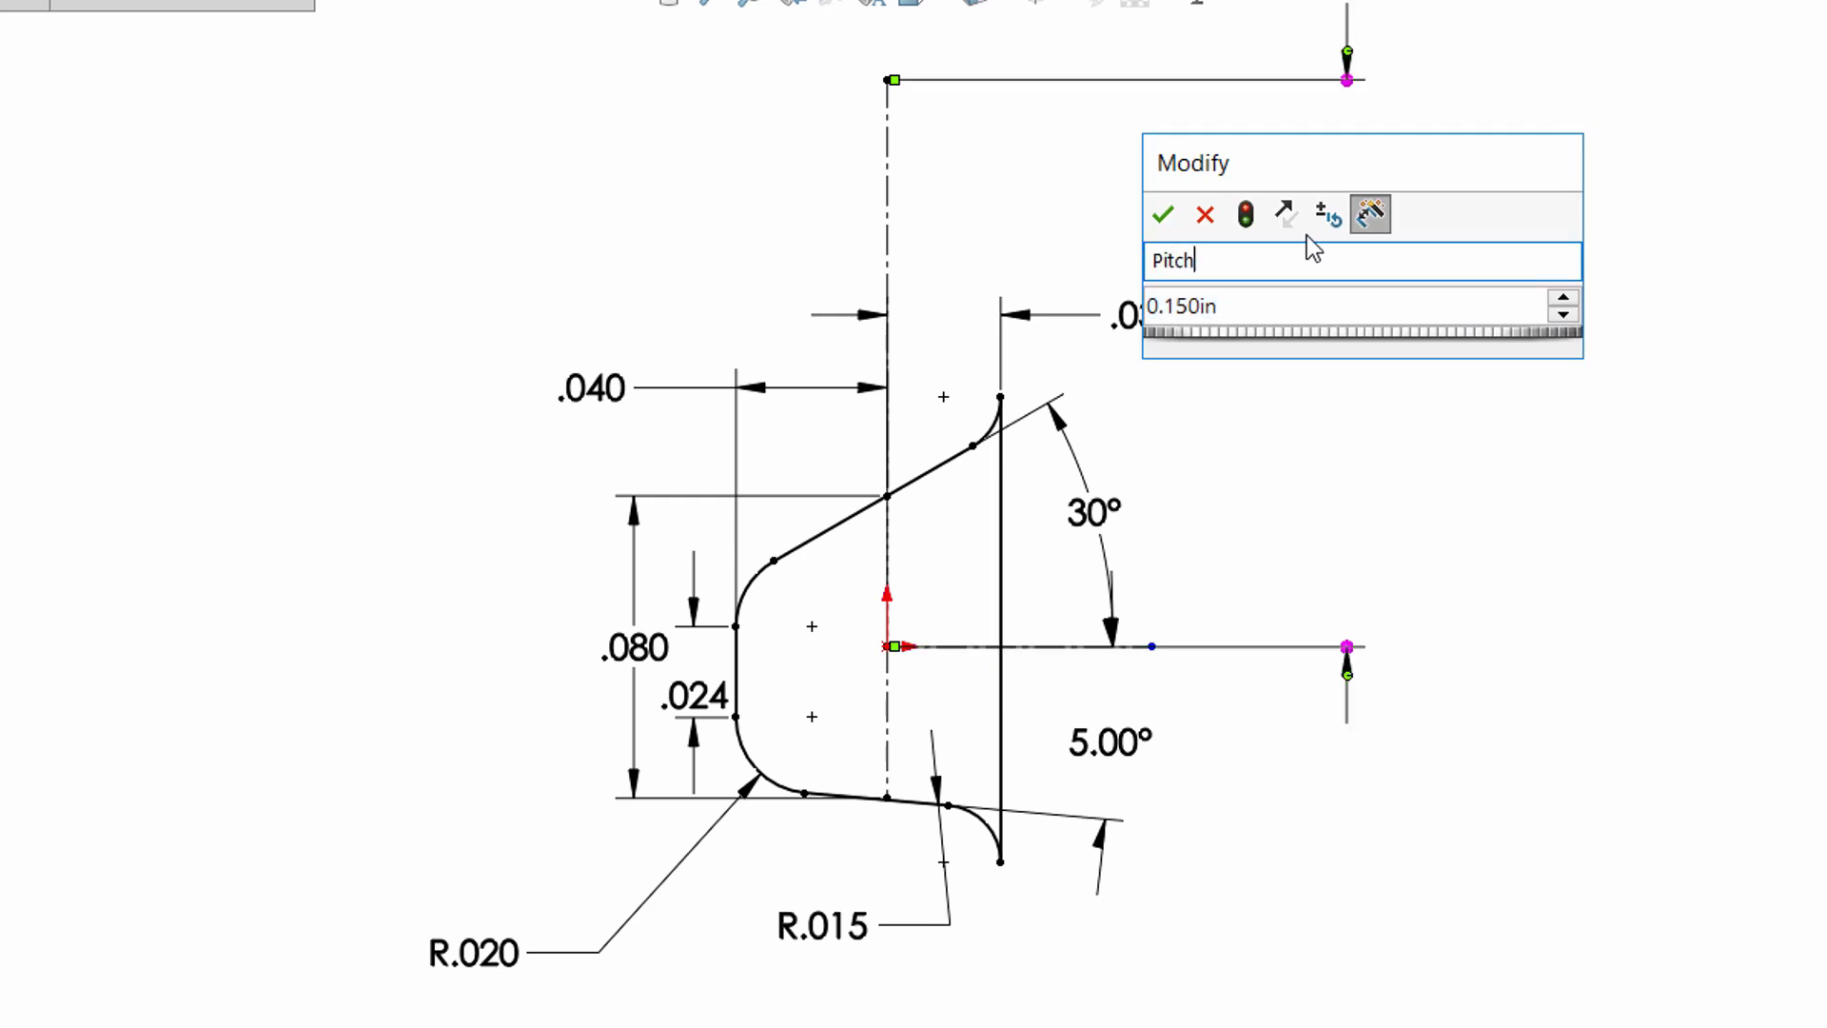
left_click(1162, 214)
left_click(1506, 602)
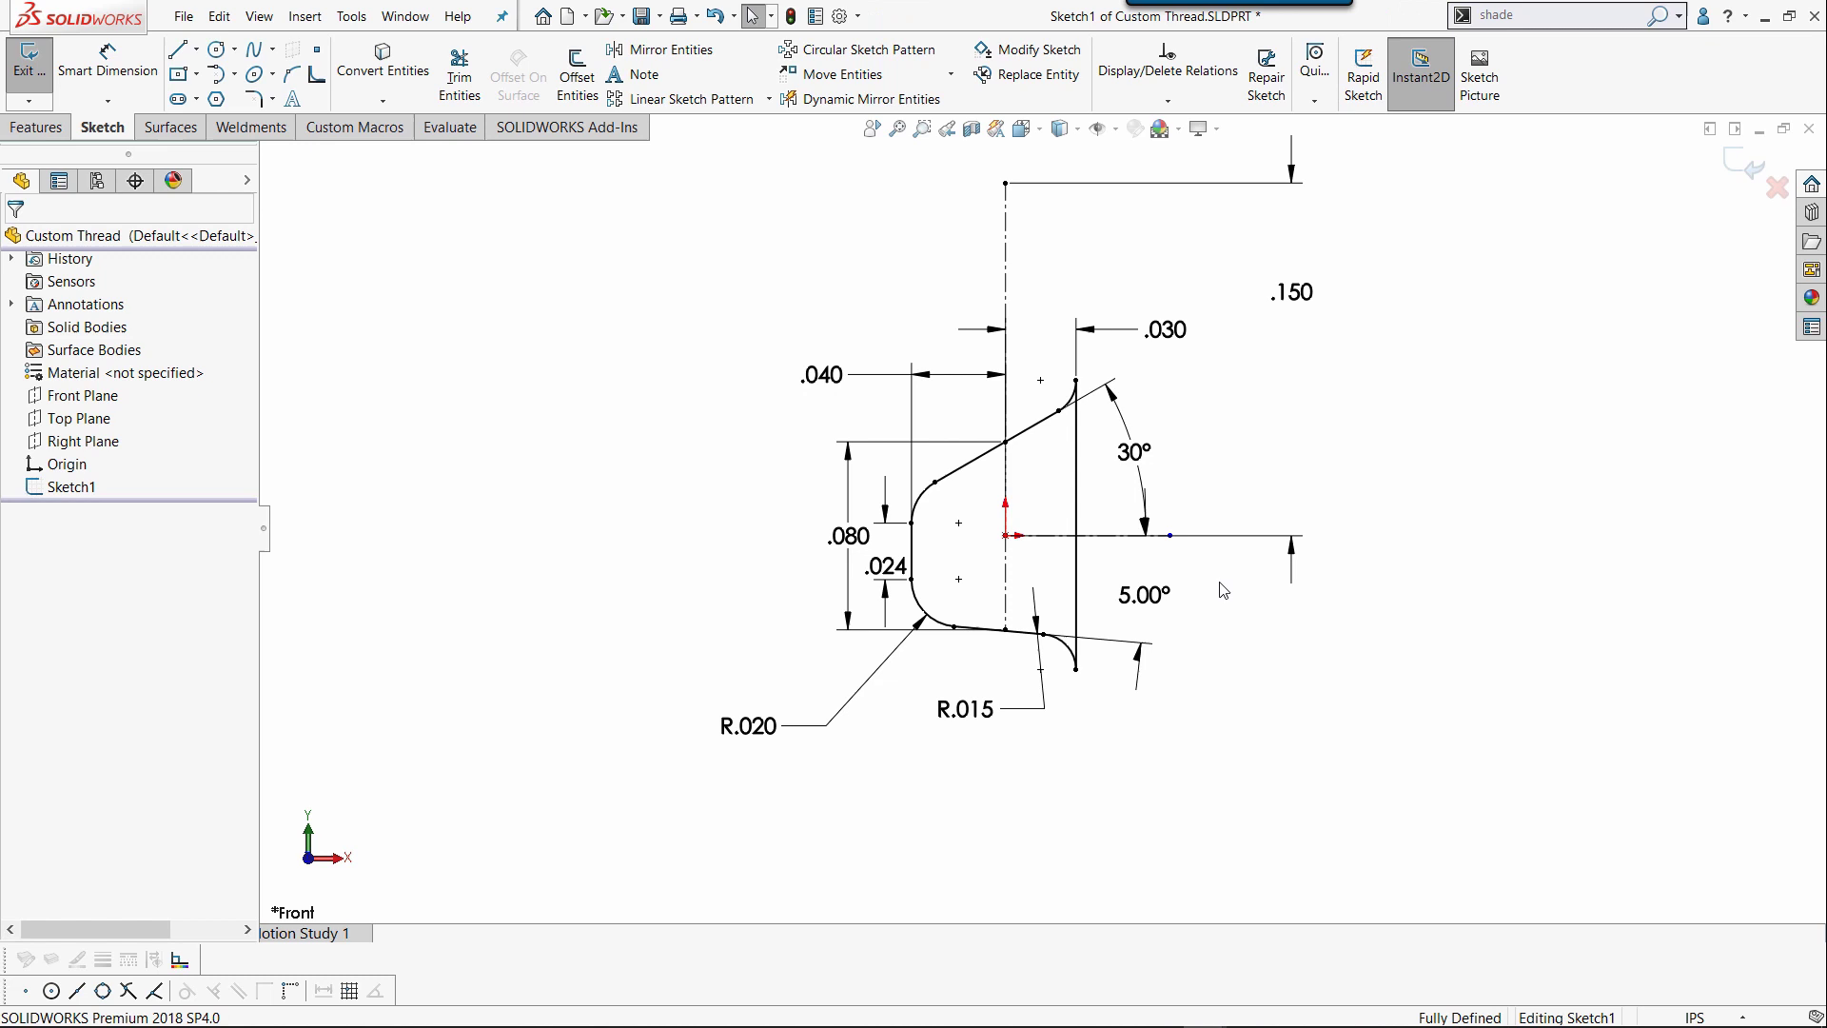
- Exit the profile sketch and, with Sketch1 selected, begin saving the part as a Lib Feat Part (*.sldlfp)
key("ctrl+b")
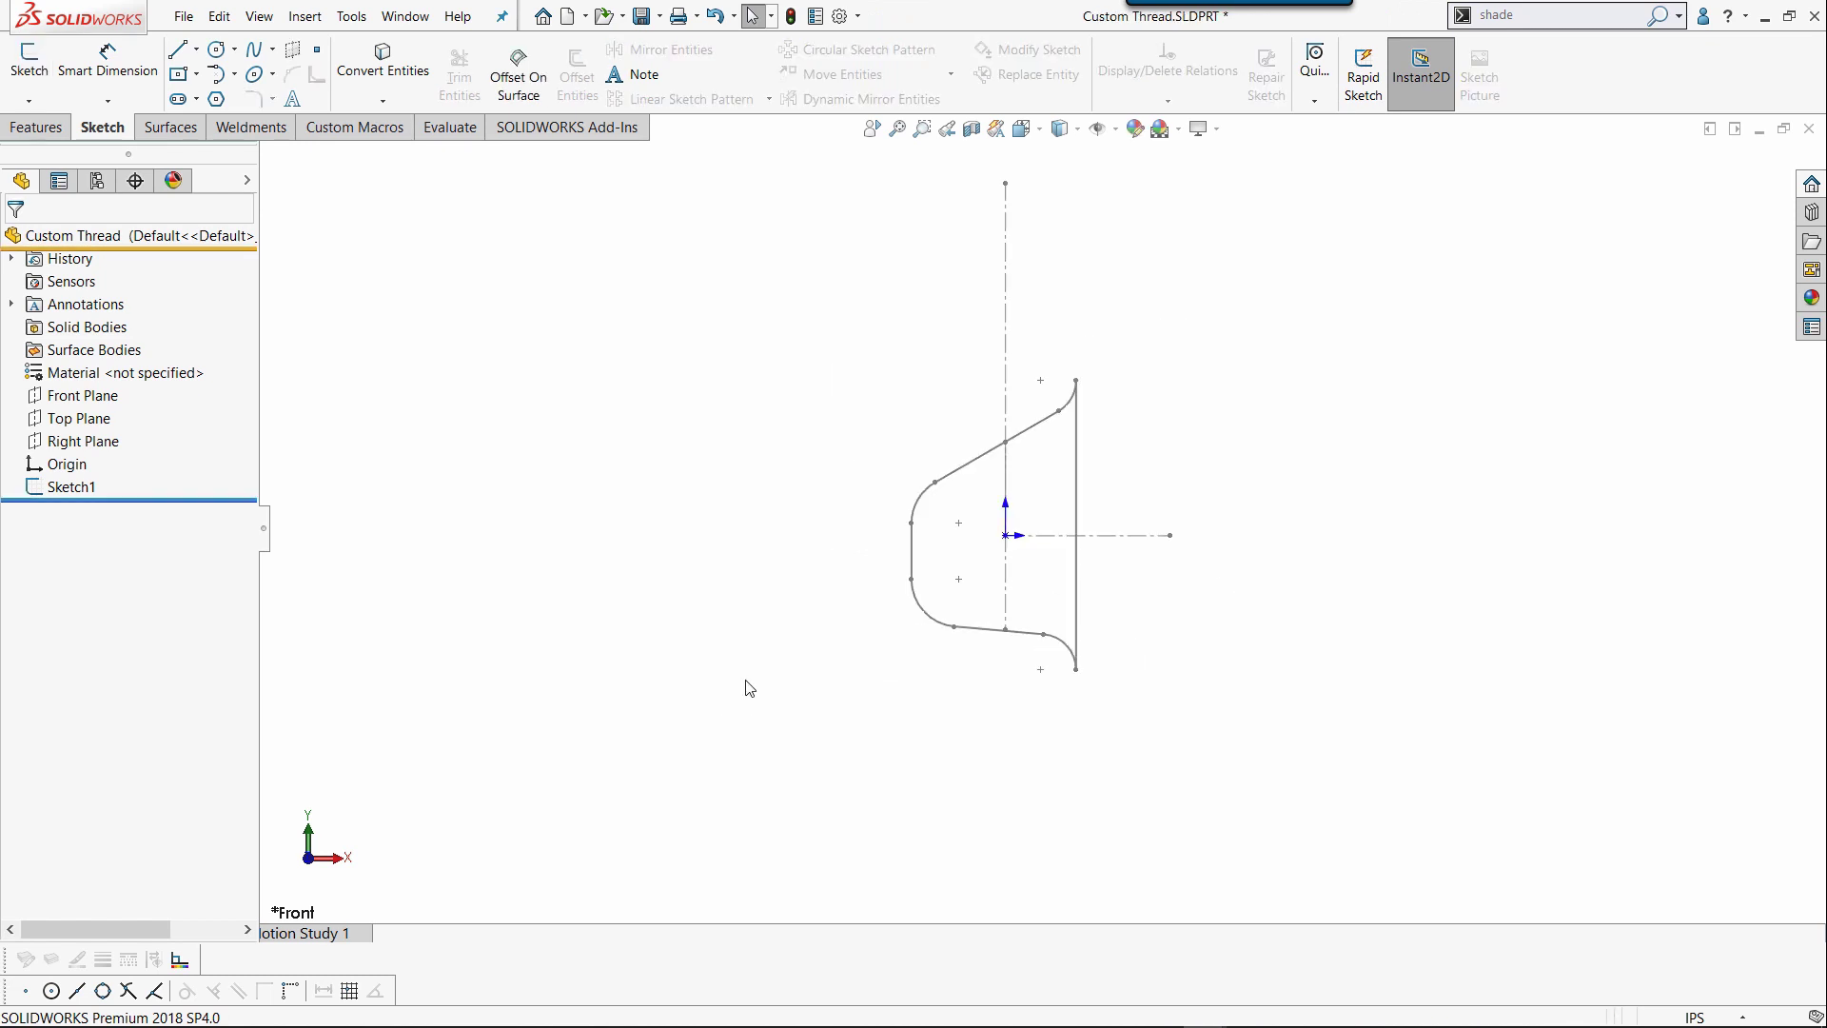
left_click(61, 488)
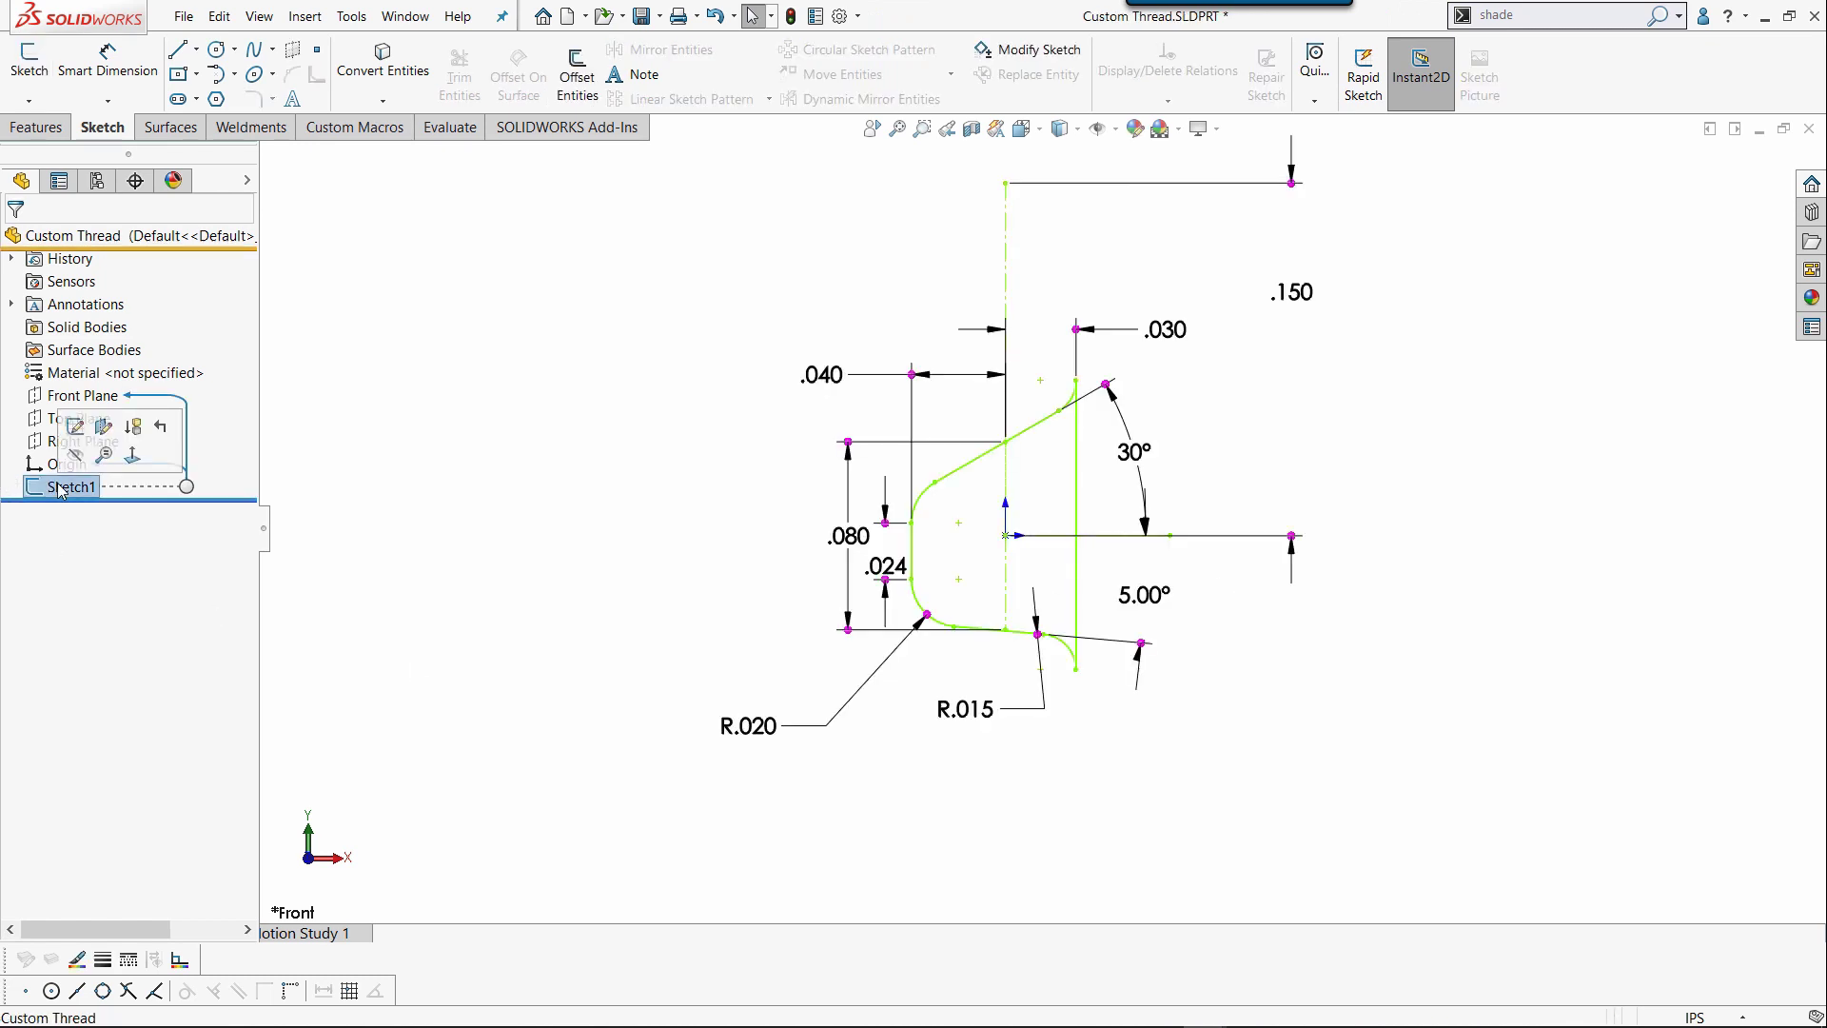
left_click(184, 16)
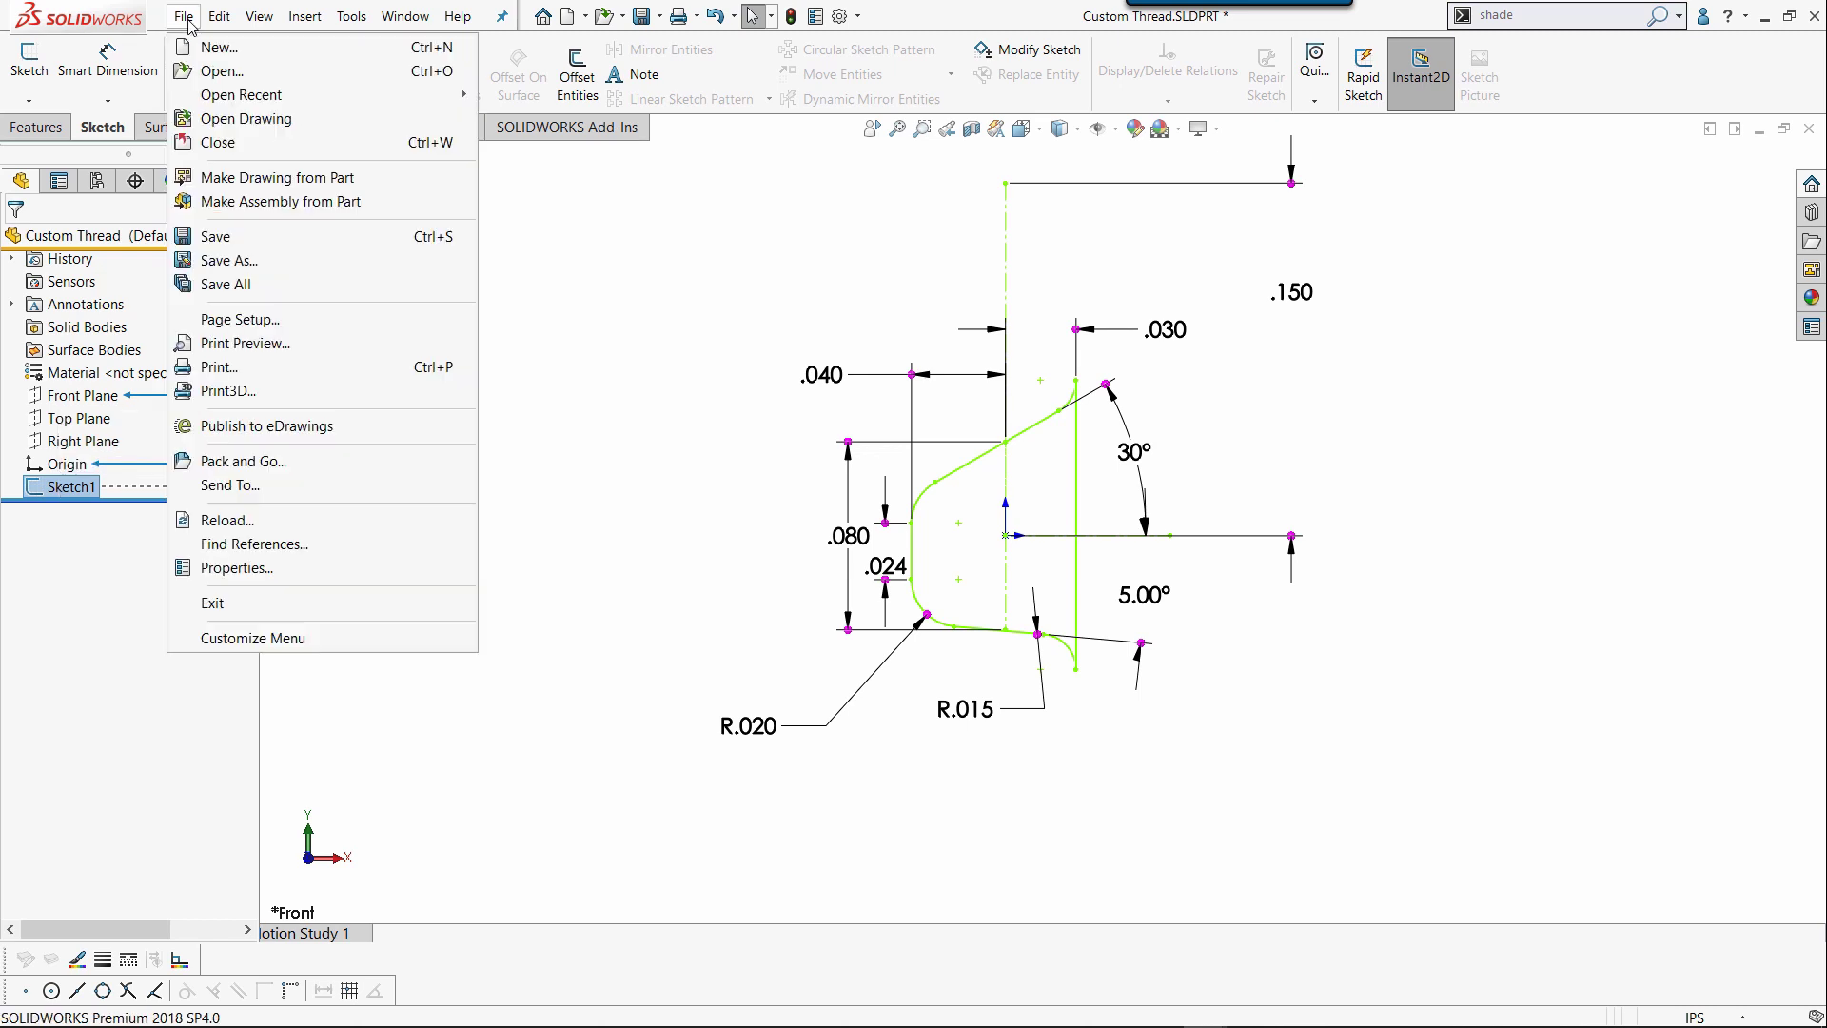
left_click(257, 271)
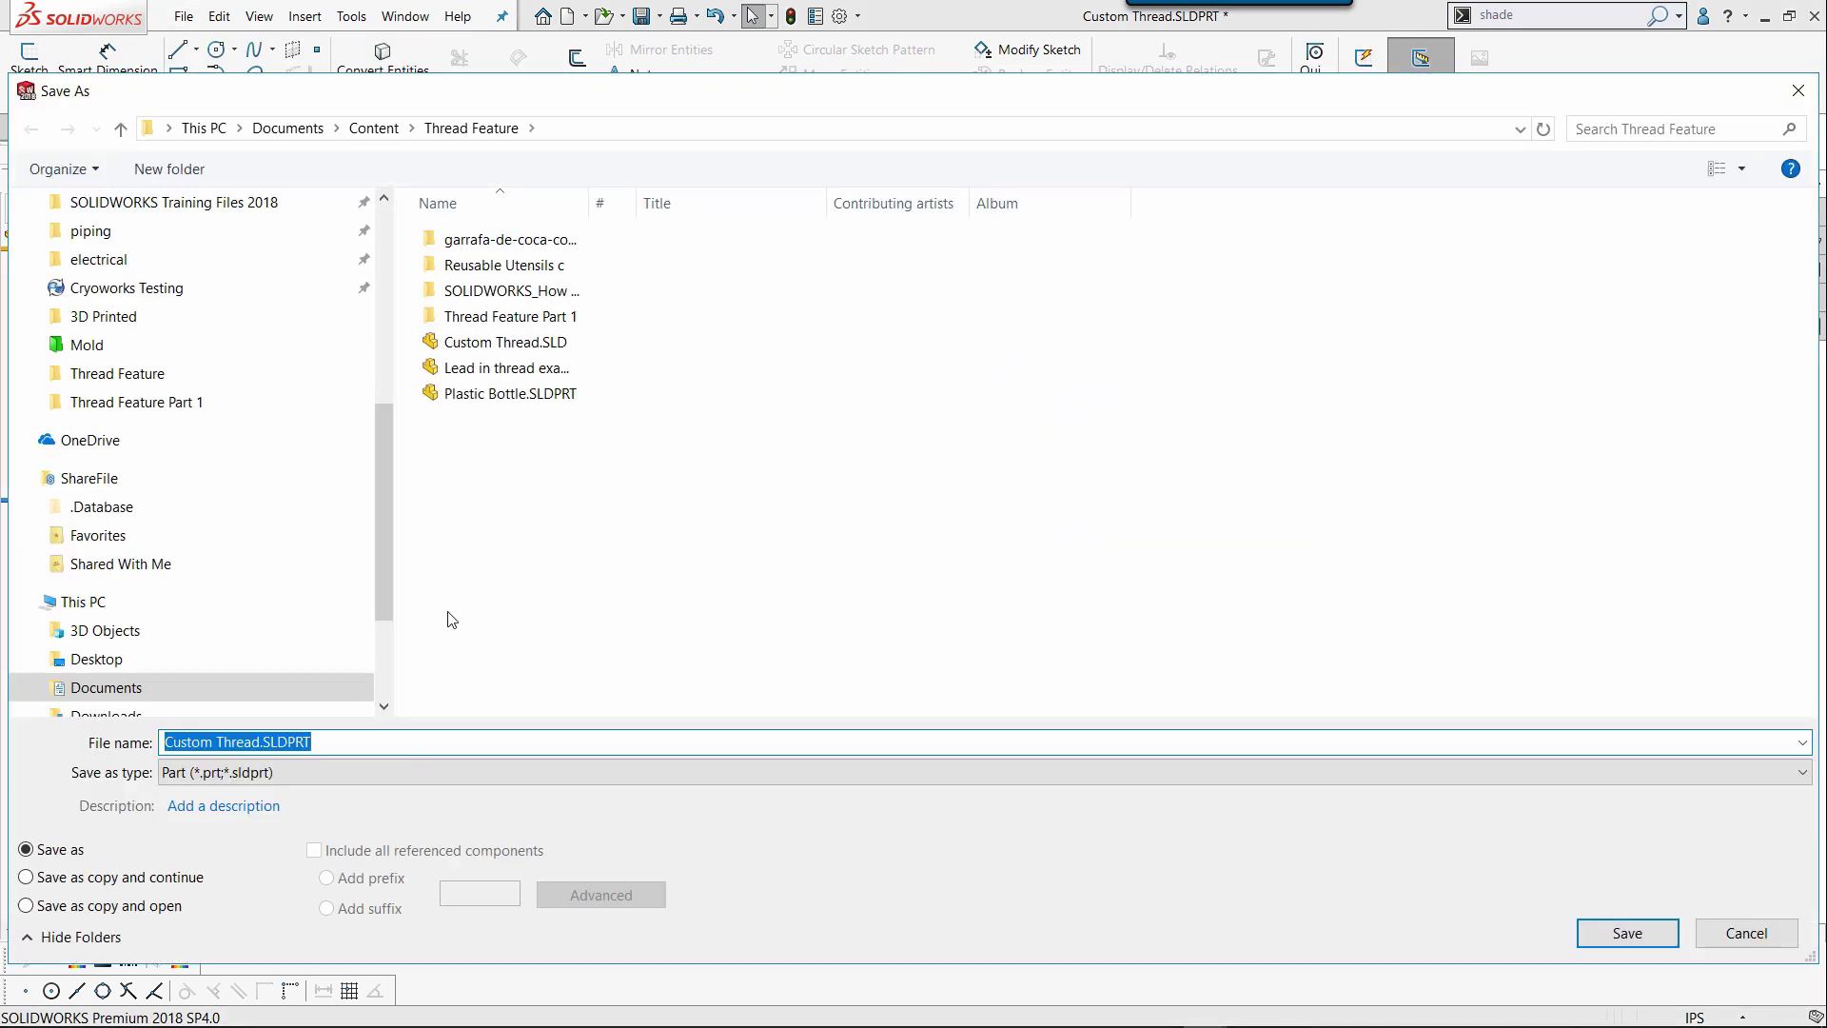
left_click(403, 772)
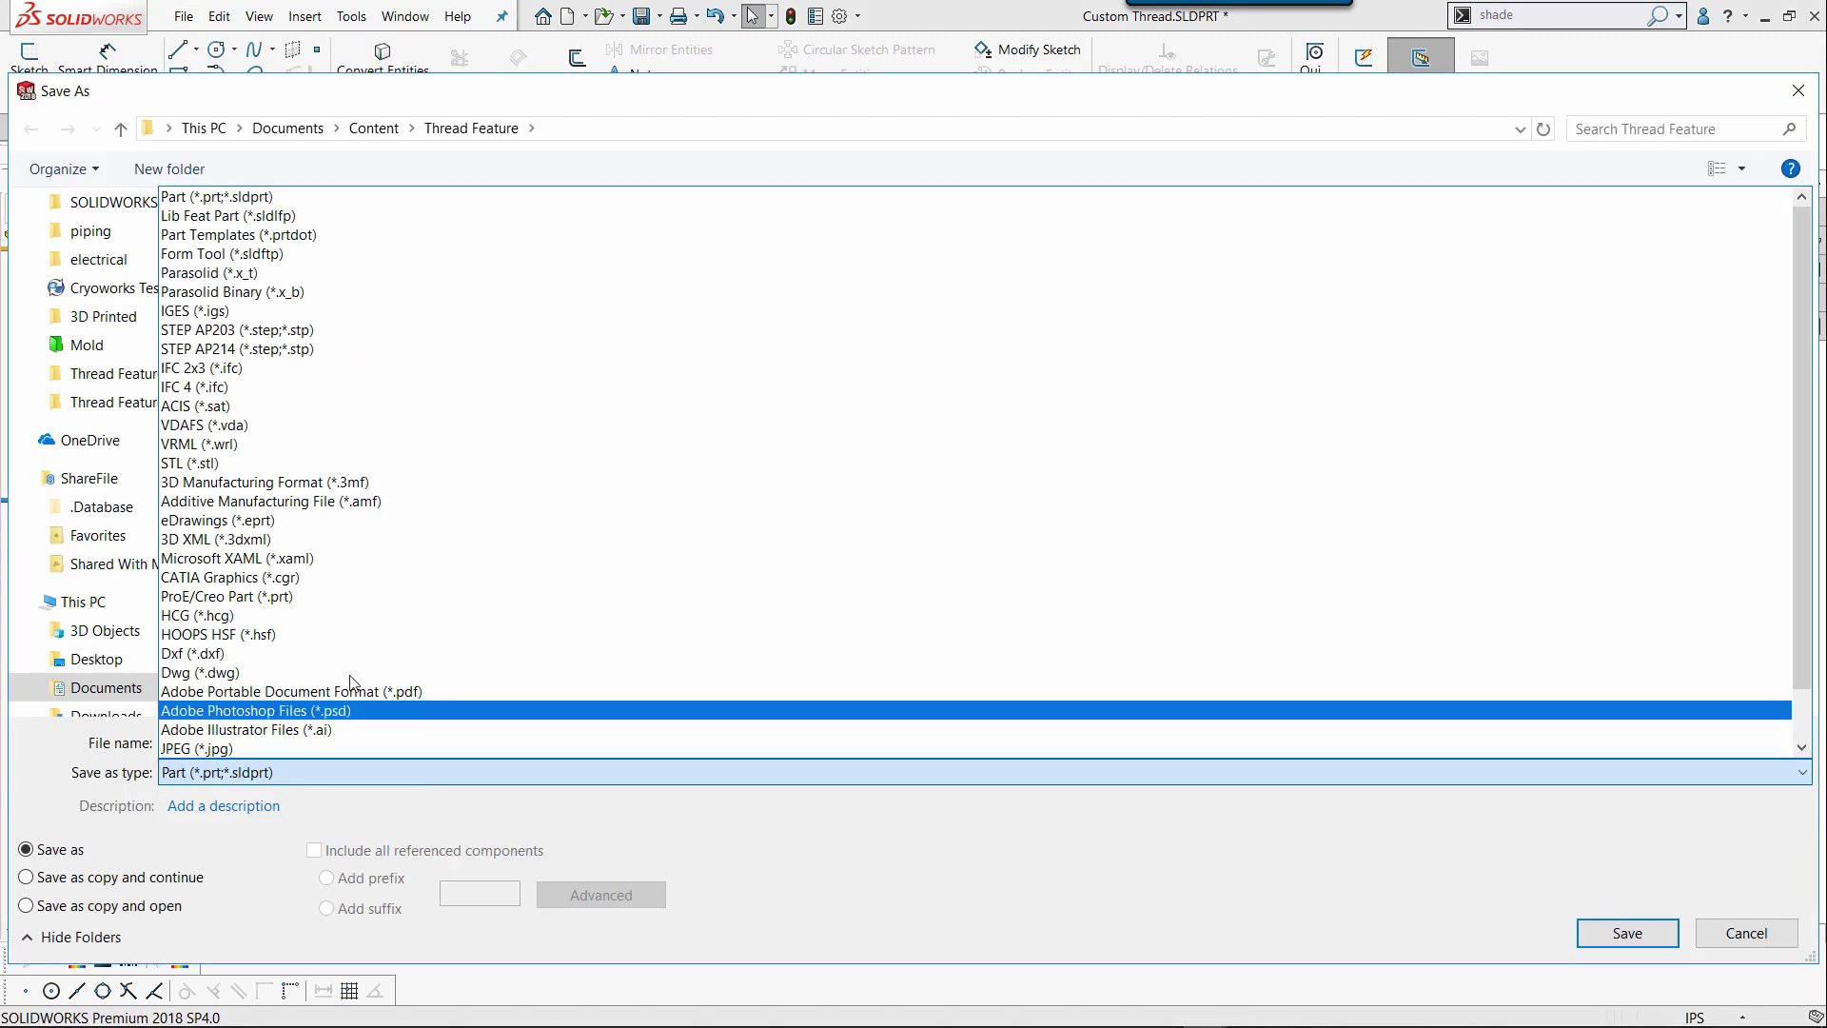
left_click(301, 218)
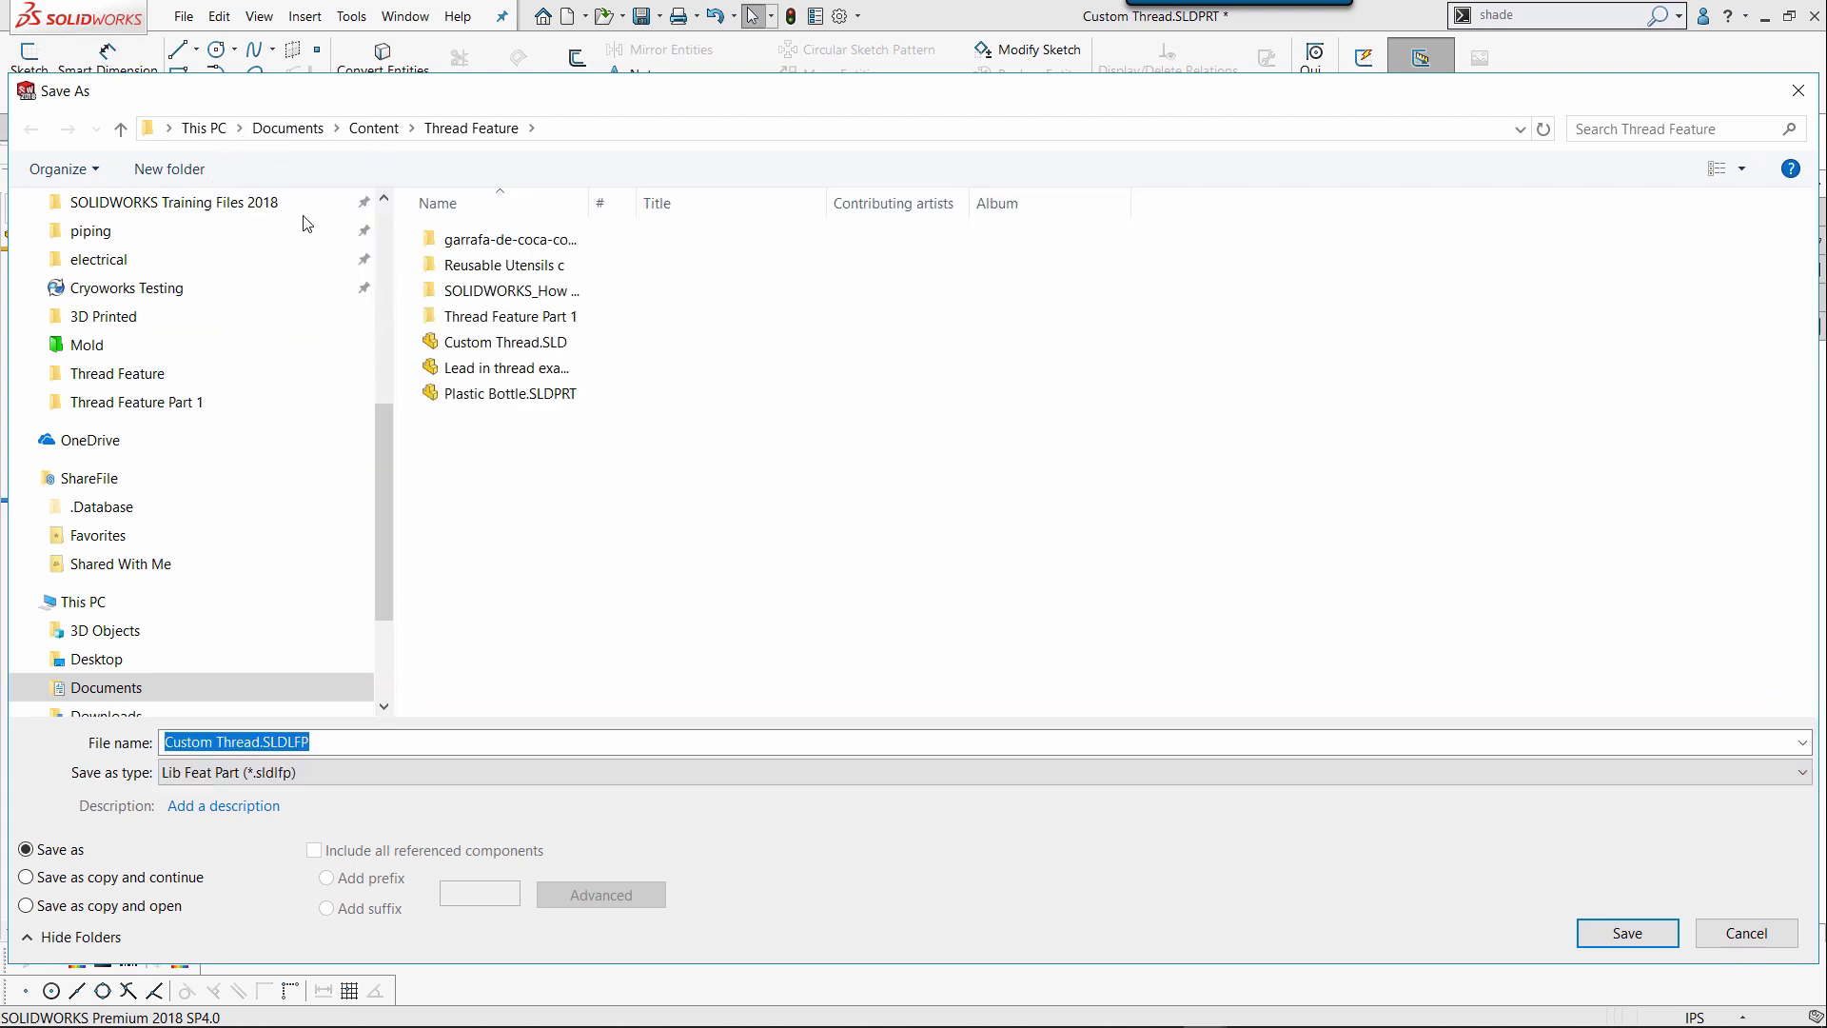
- Save Custom Thread.SLDLFP in the folder C:\ProgramData\SolidWorks\SOLIDWORKS 2018\thread profiles
left_click(982, 132)
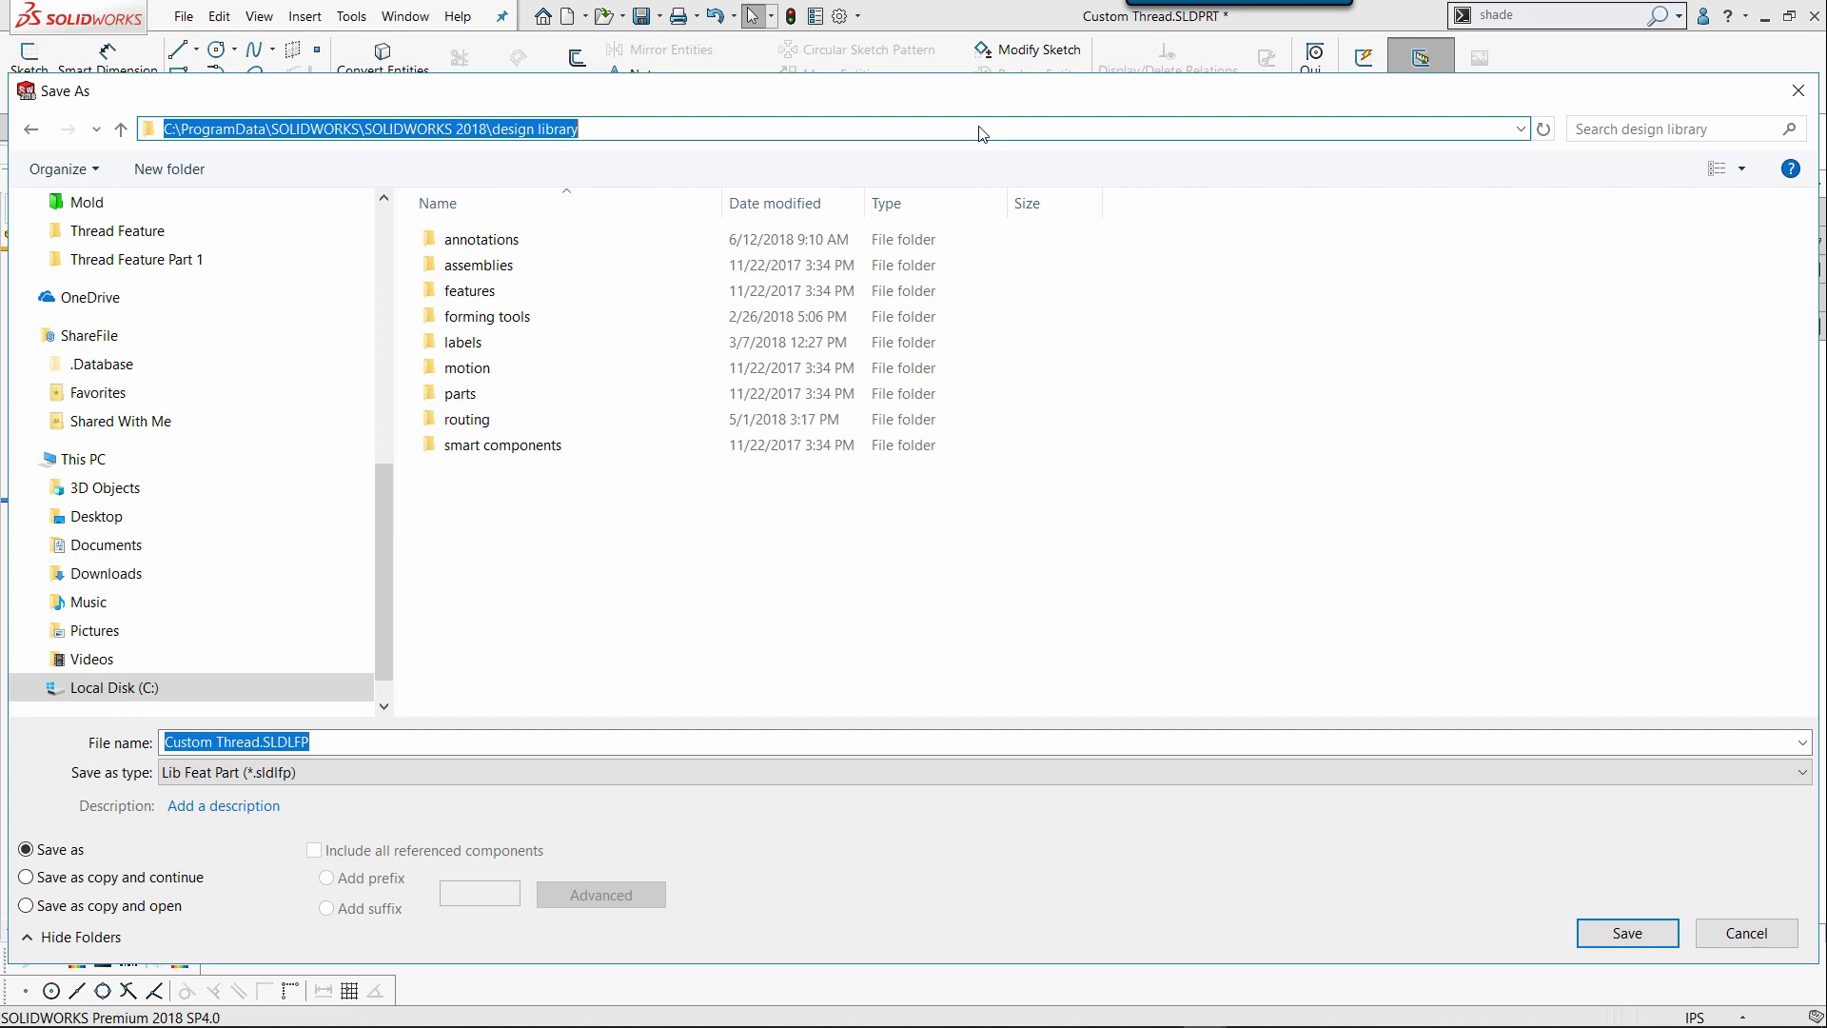
type("C:\\ProgramData\\SolidWorks\\SOLIDWORKS 2018\\thread profiles")
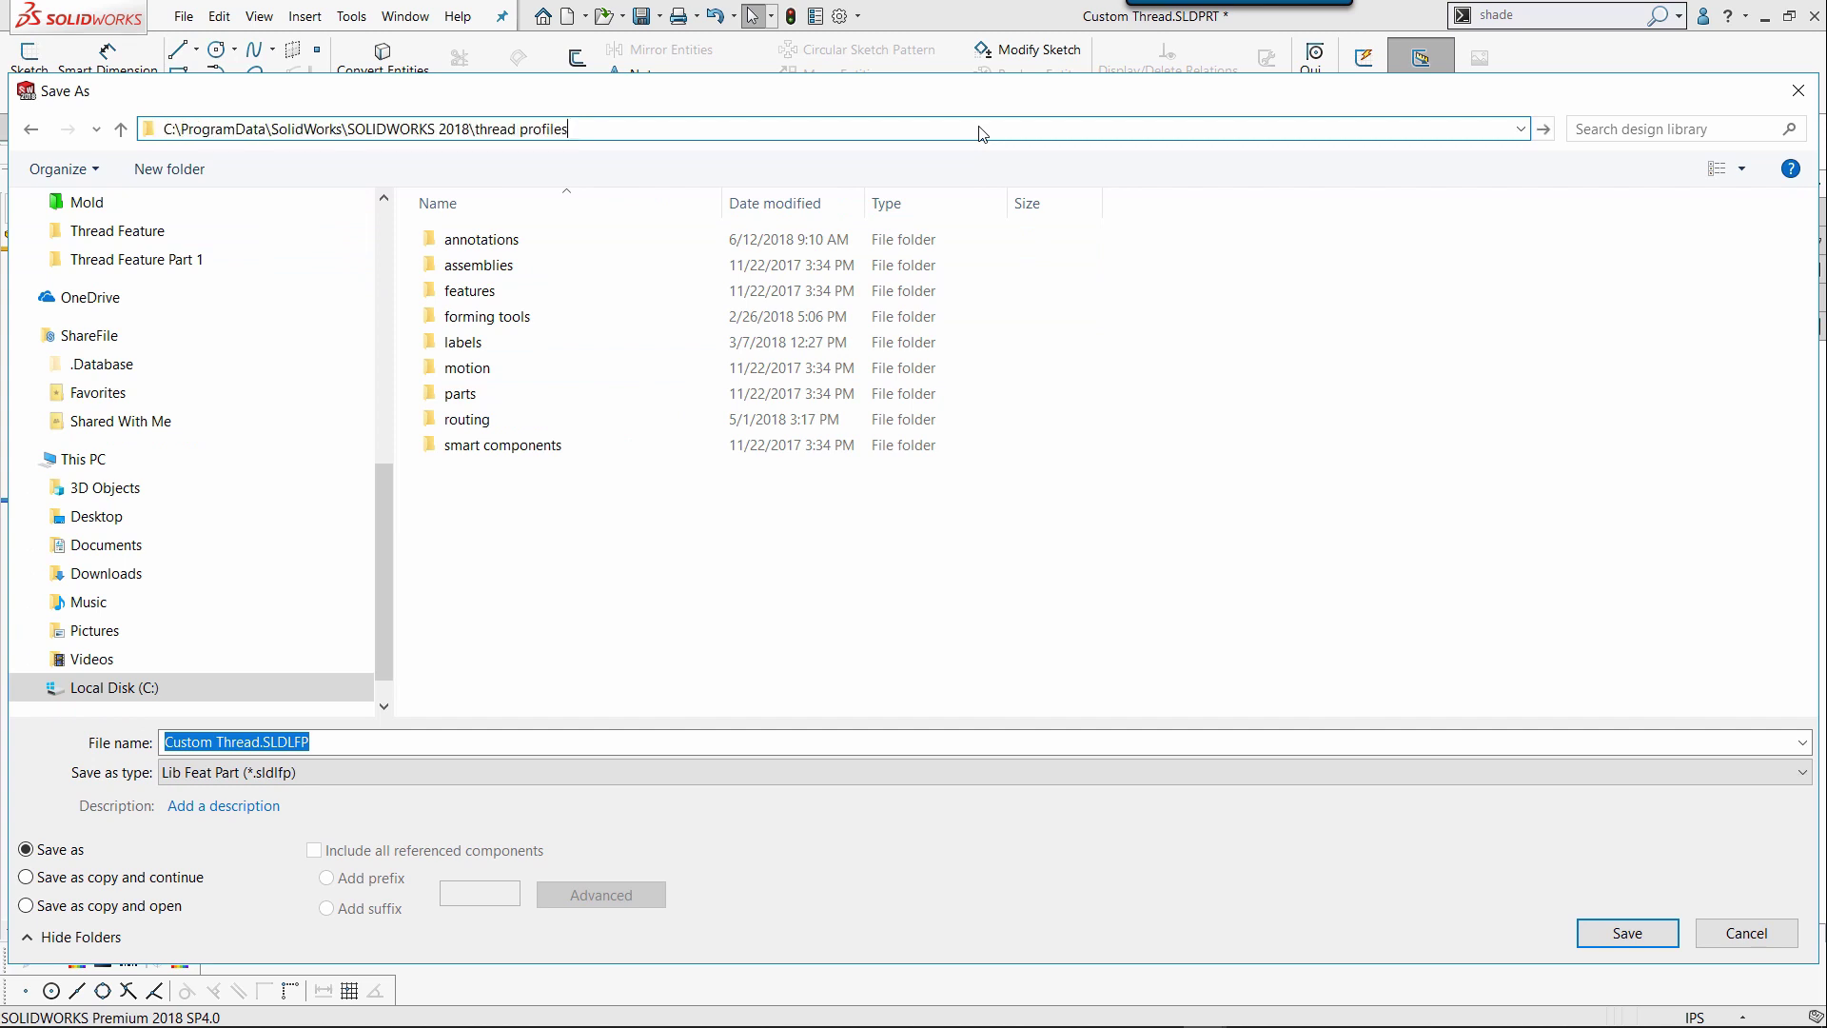
key("Return")
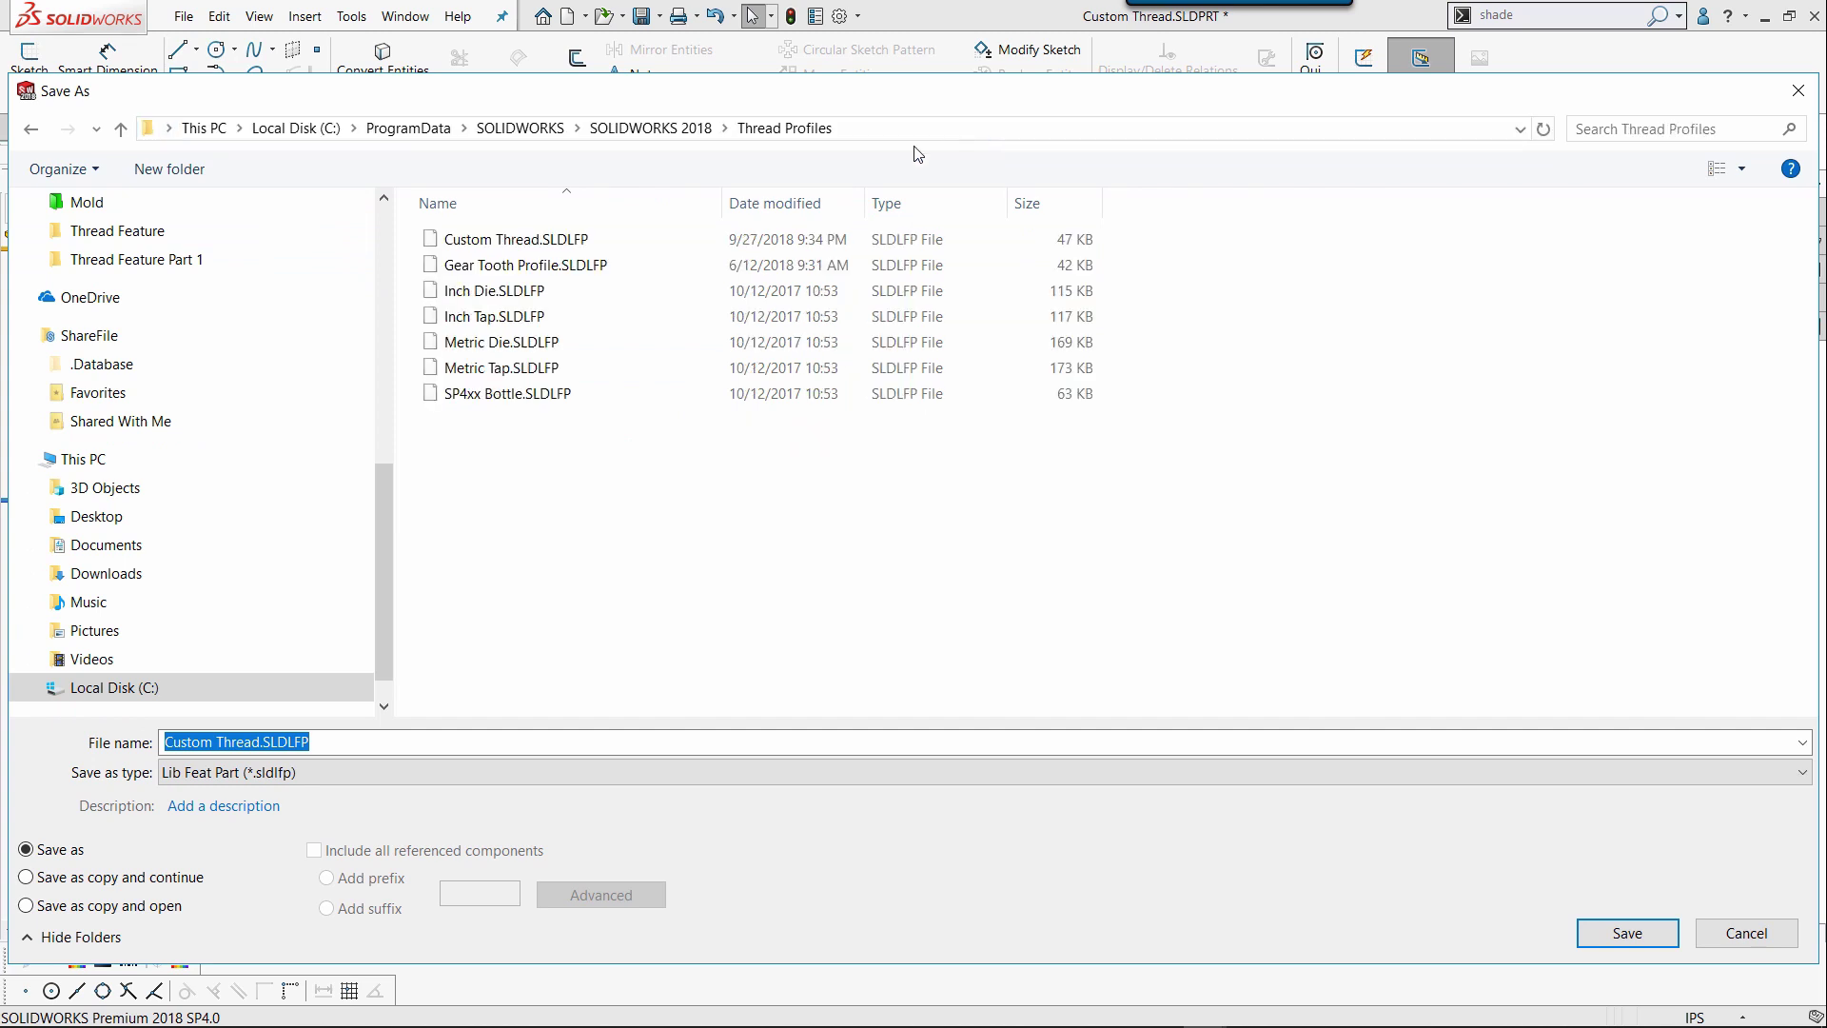
left_click(1593, 927)
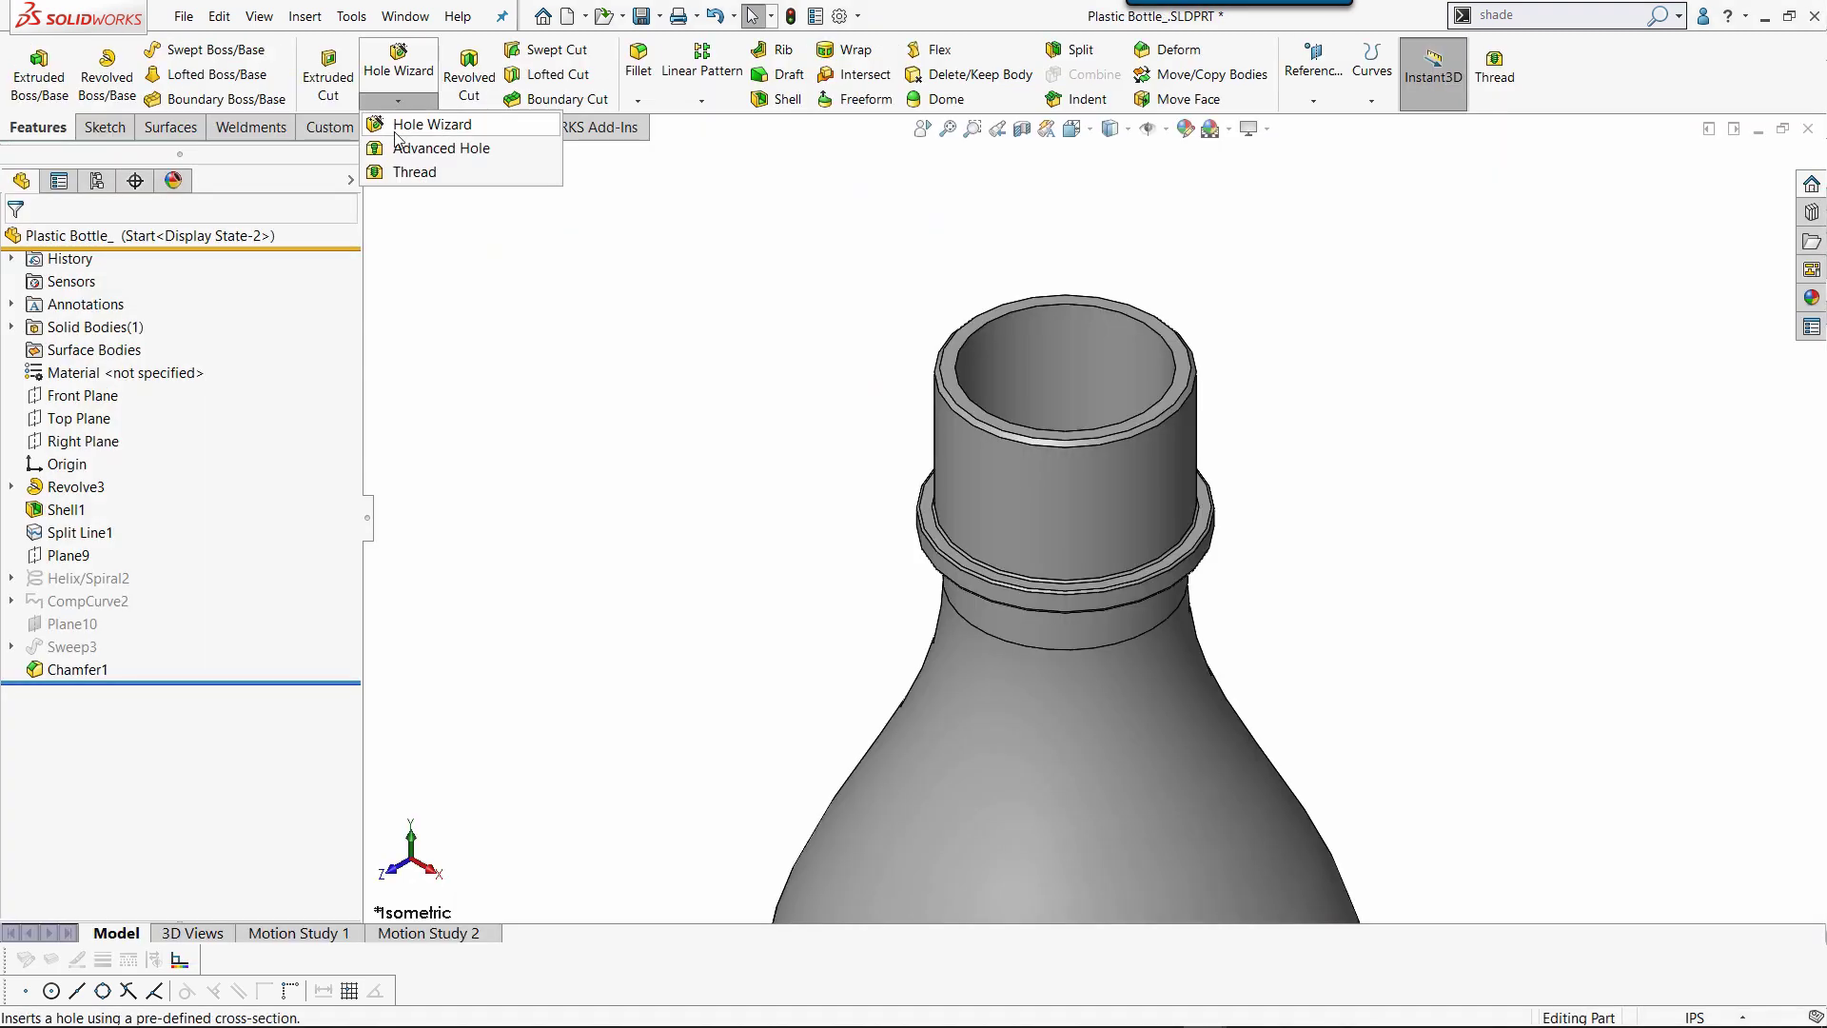
- Start a Thread feature on the outer rim edge of the Plastic Bottle_ neck and enable its start offset
left_click(398, 175)
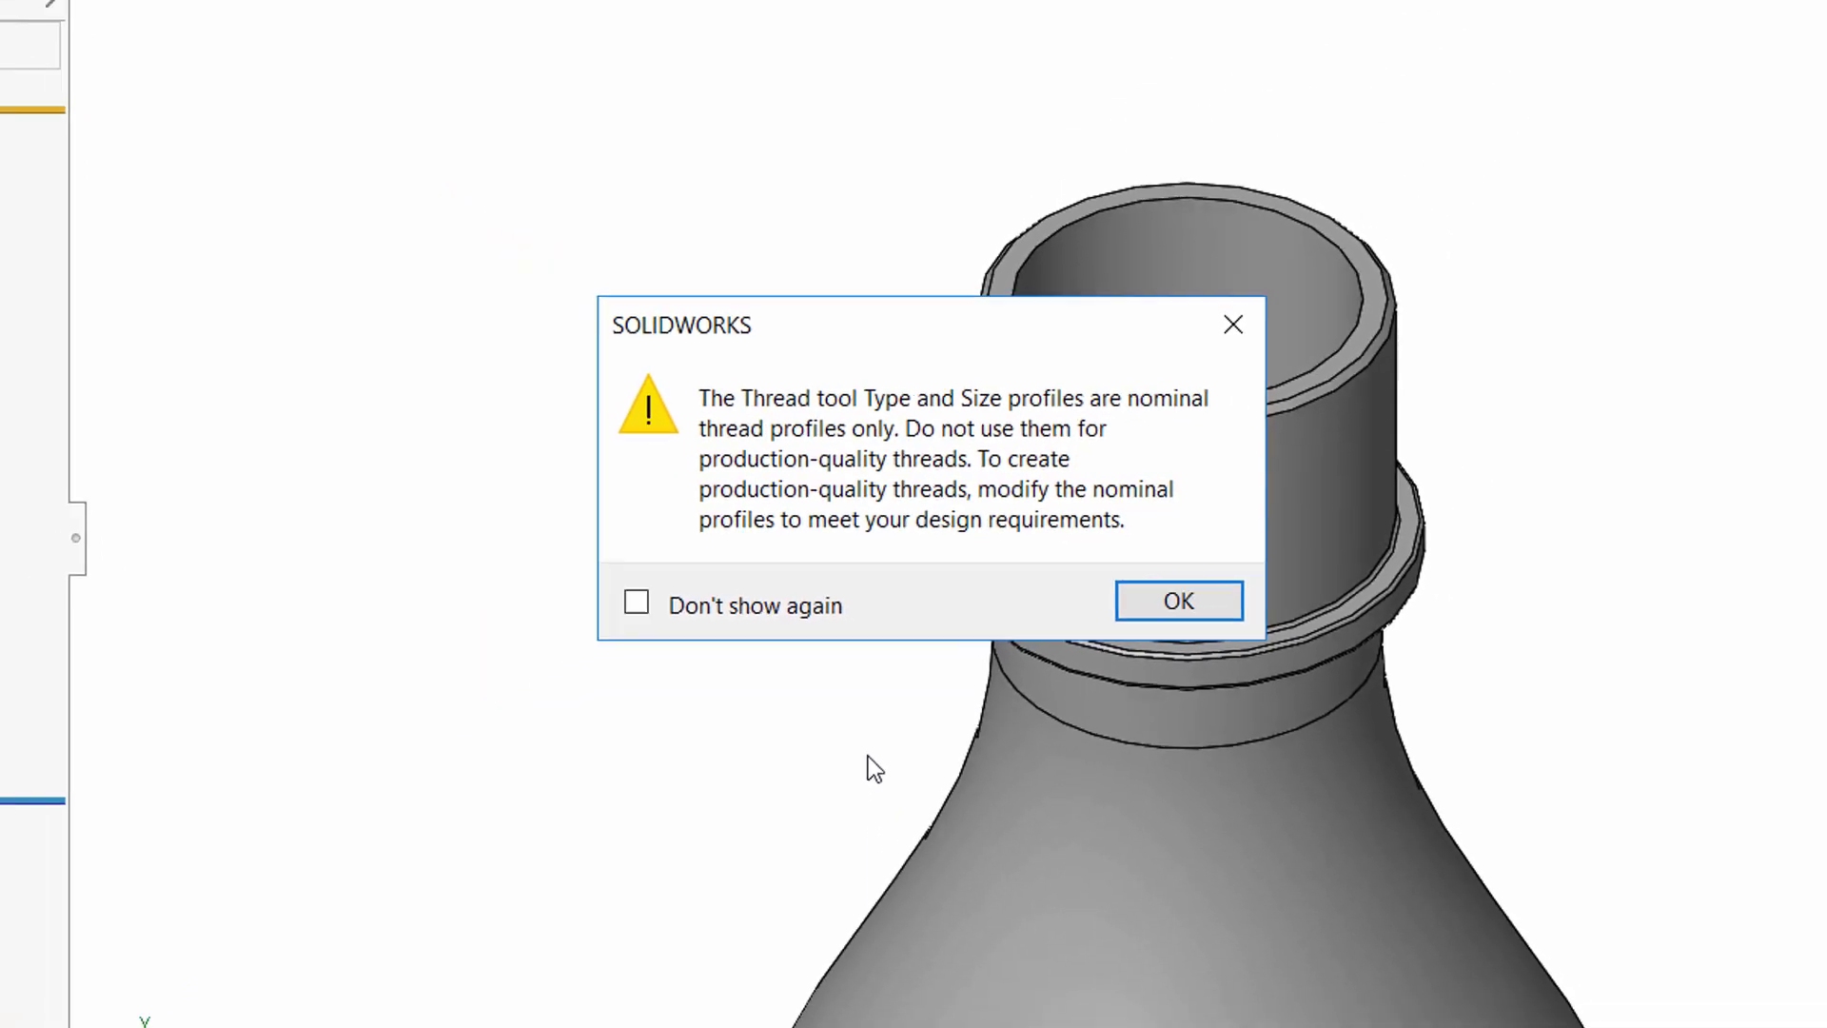
left_click(1178, 600)
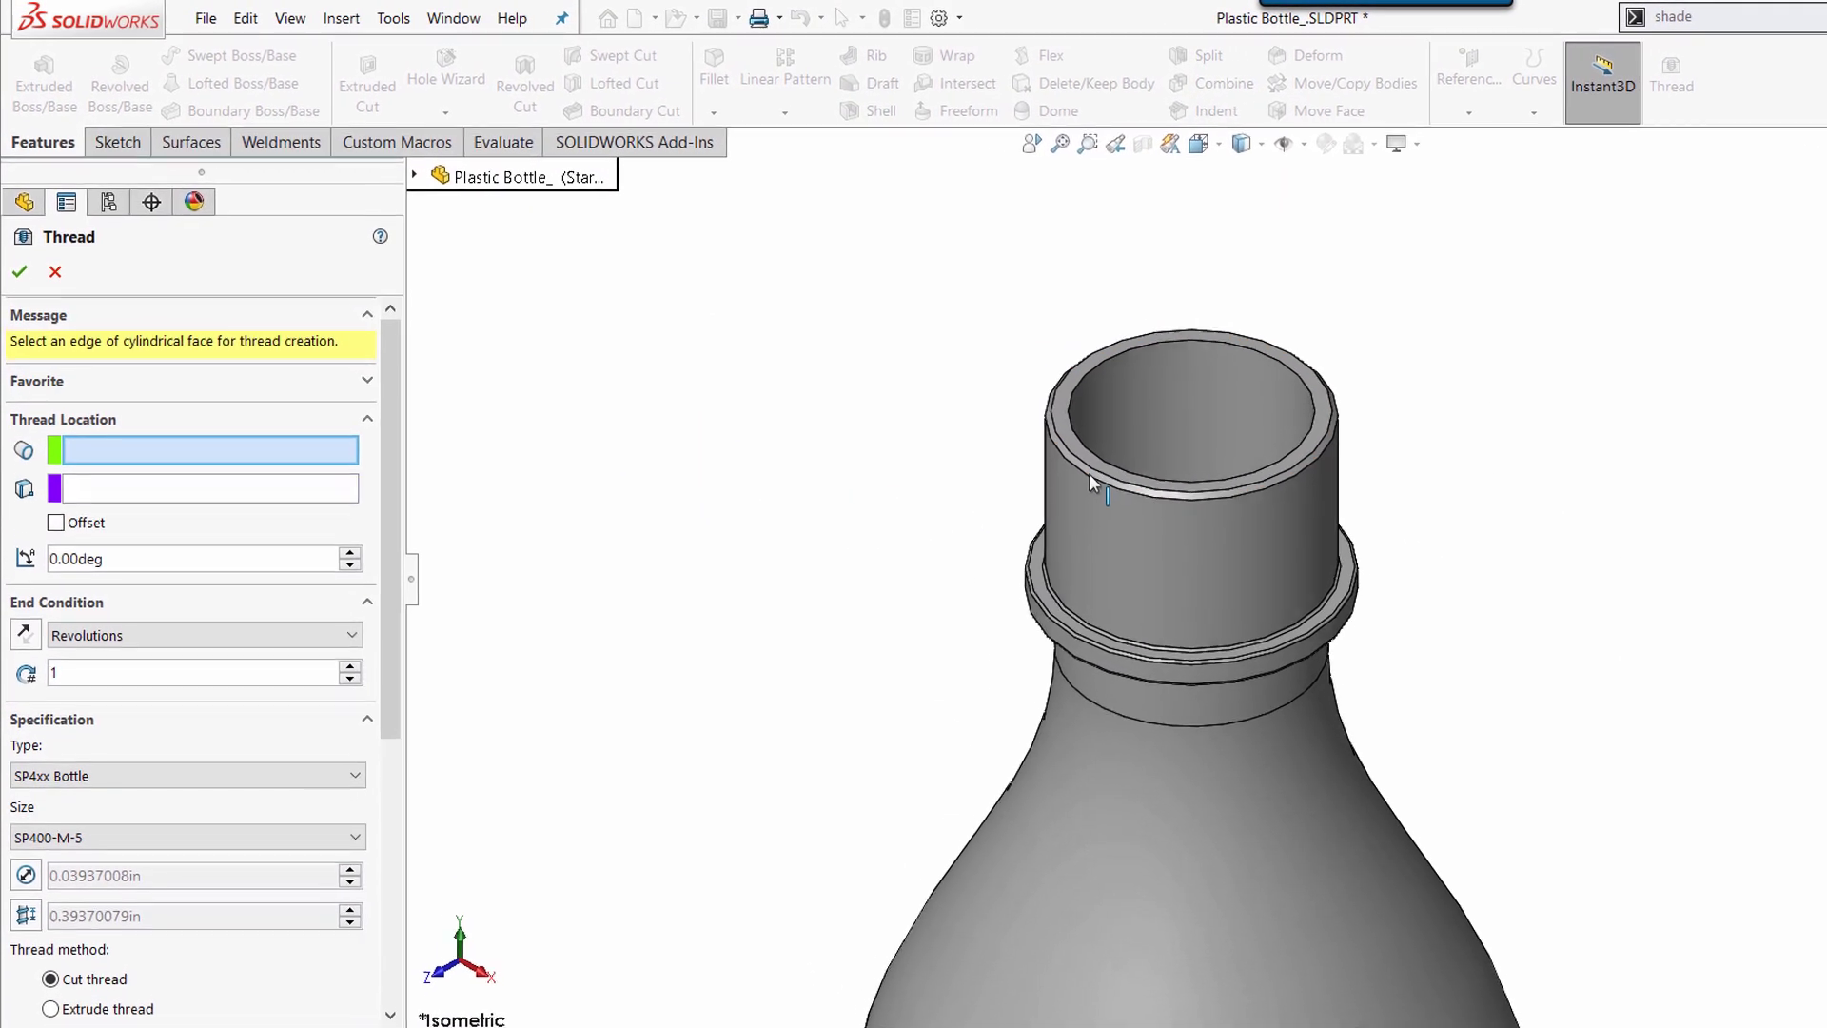
left_click(1088, 474)
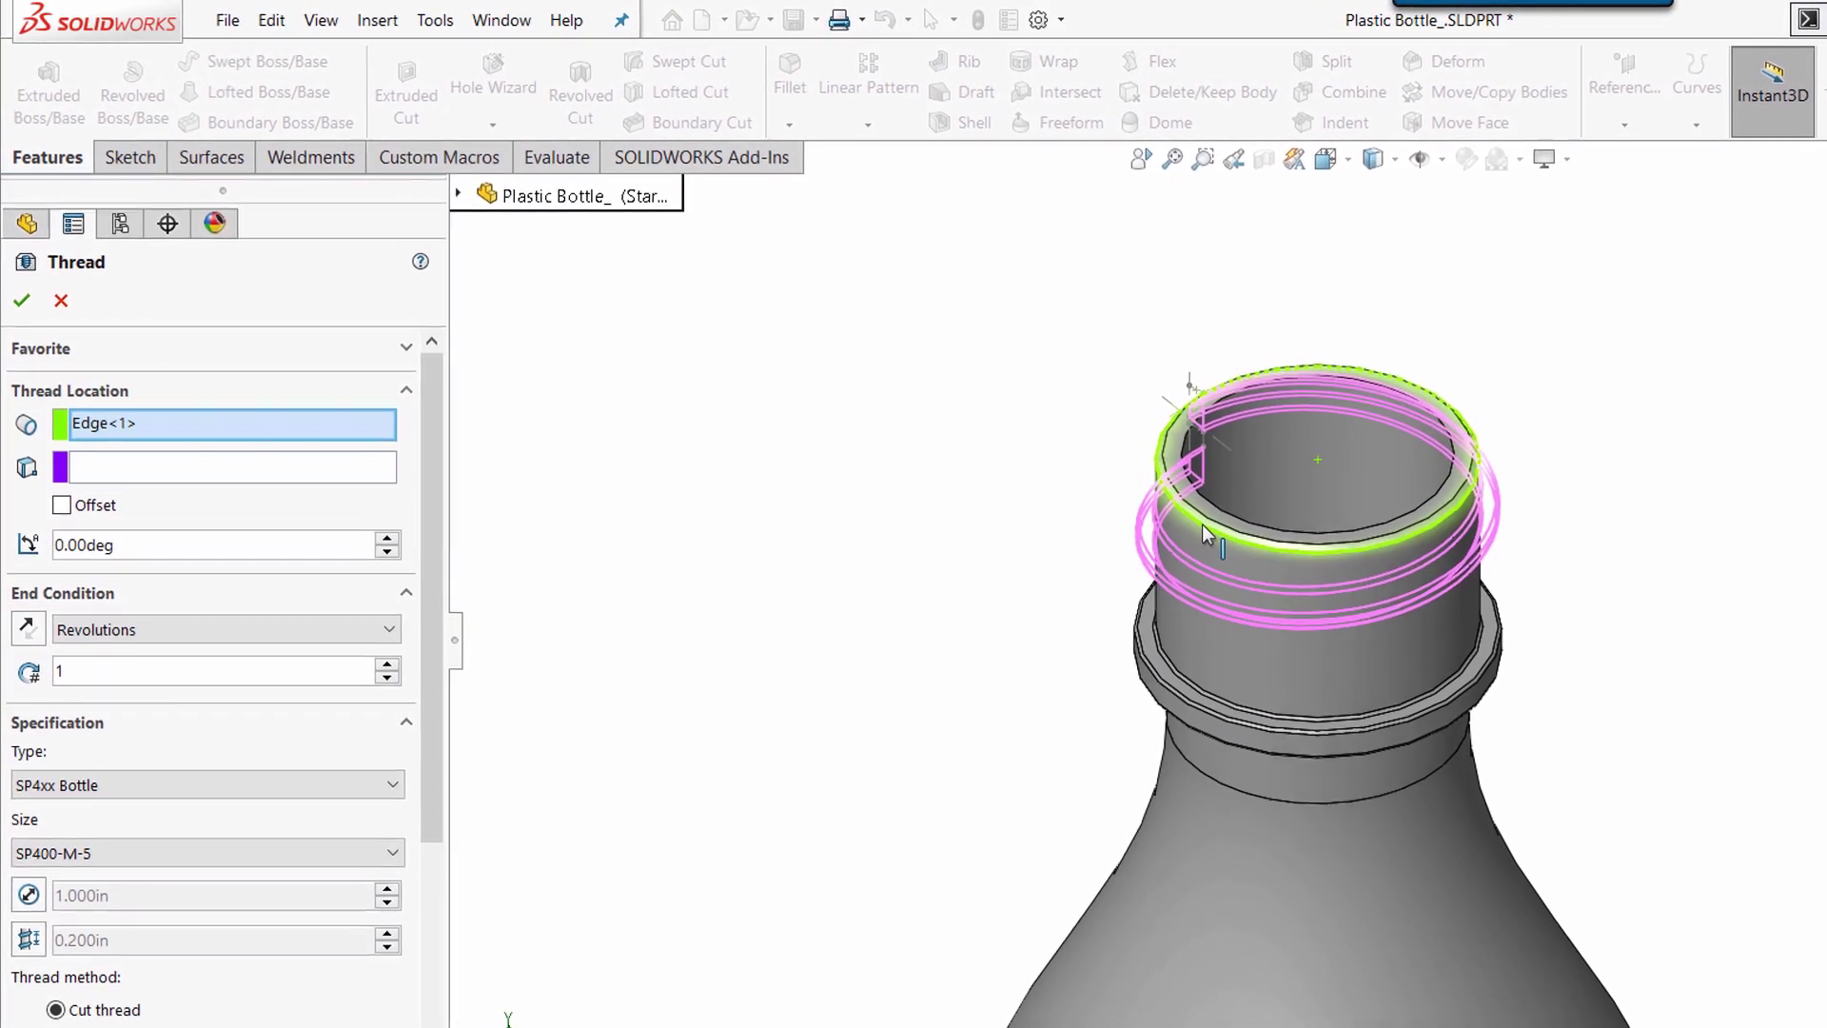
left_click(84, 514)
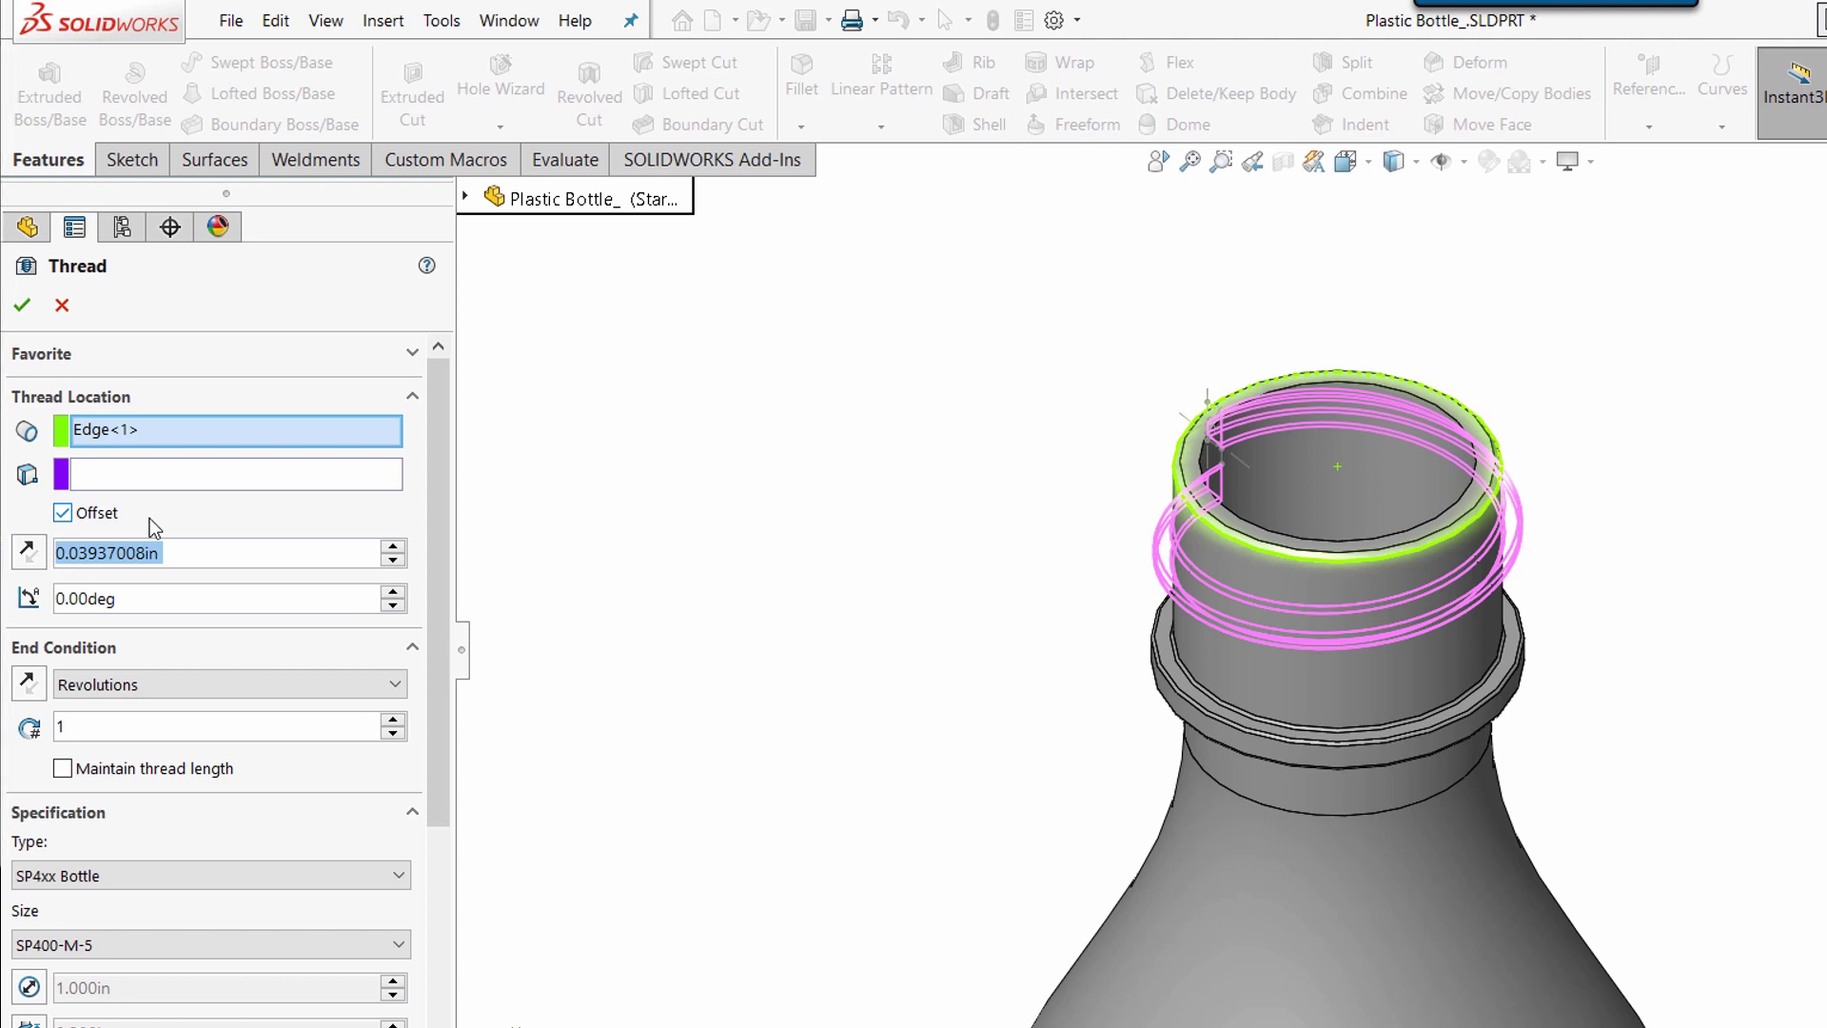
- Try the thread's Up To Selection end condition with the neck ring's upper face, as well as the Blind end condition
left_click(301, 683)
left_click(264, 746)
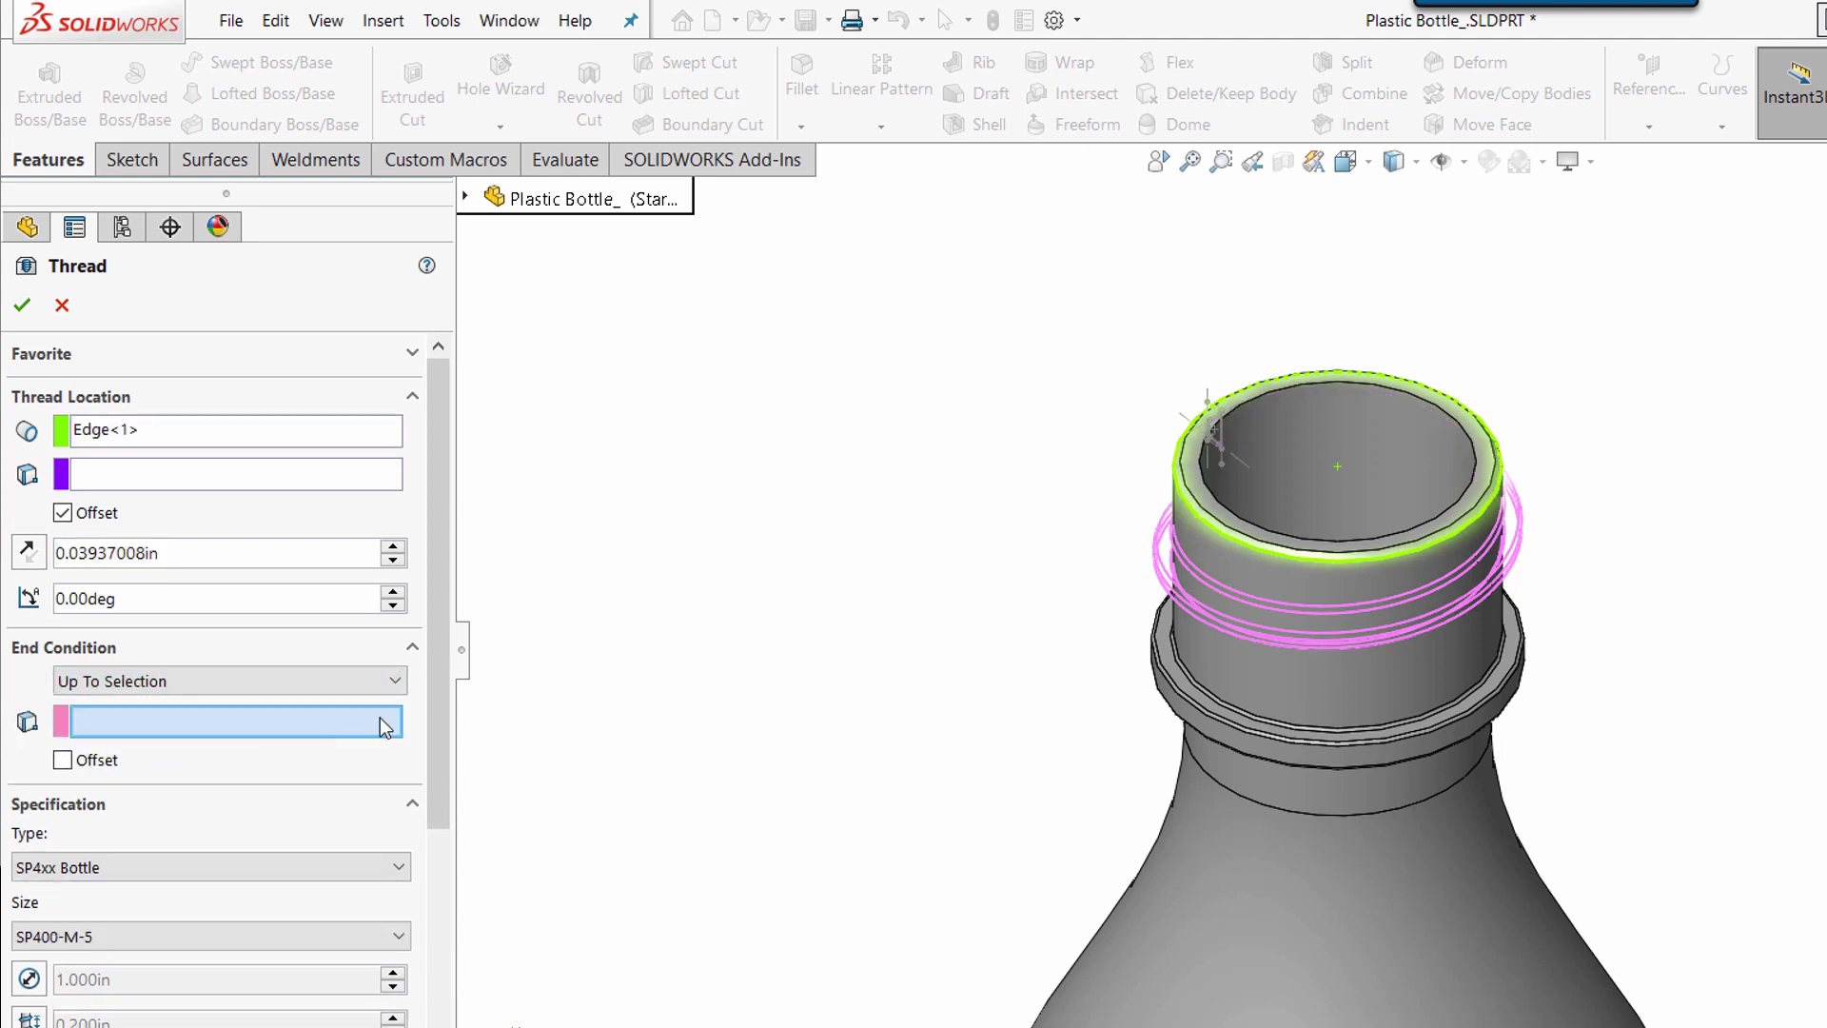
left_click(1167, 630)
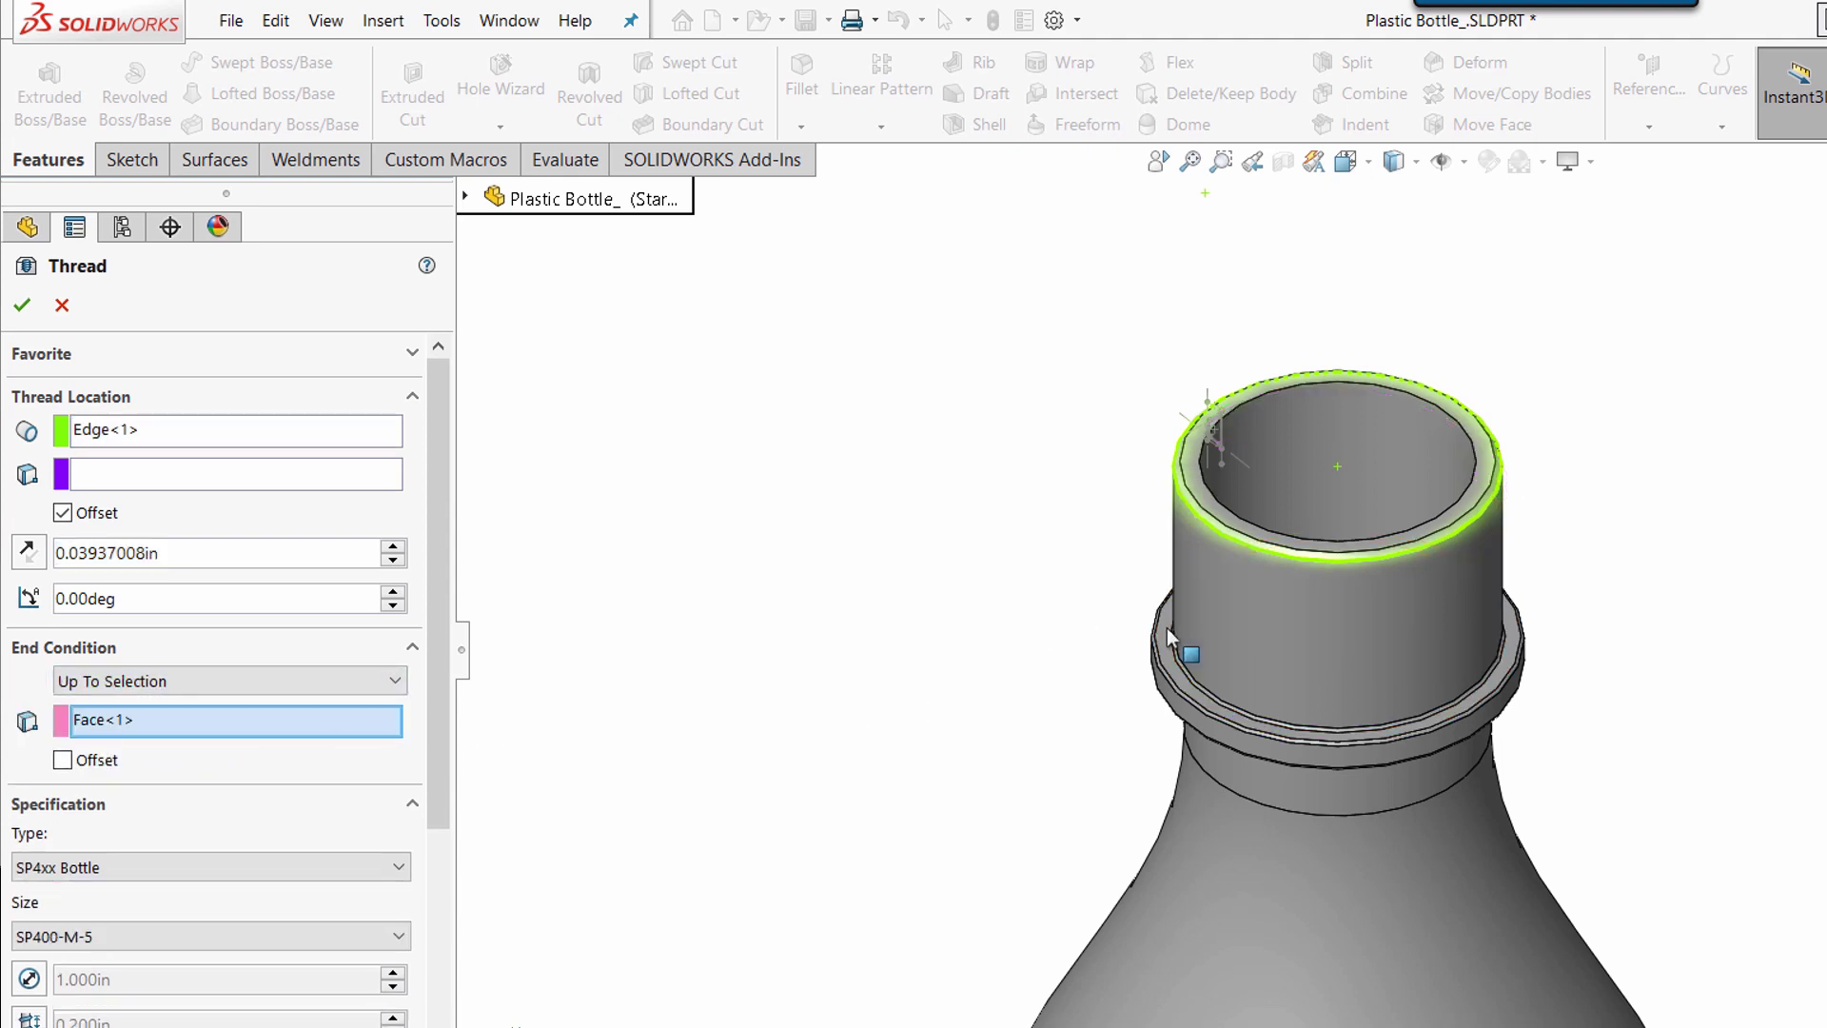
left_click(228, 681)
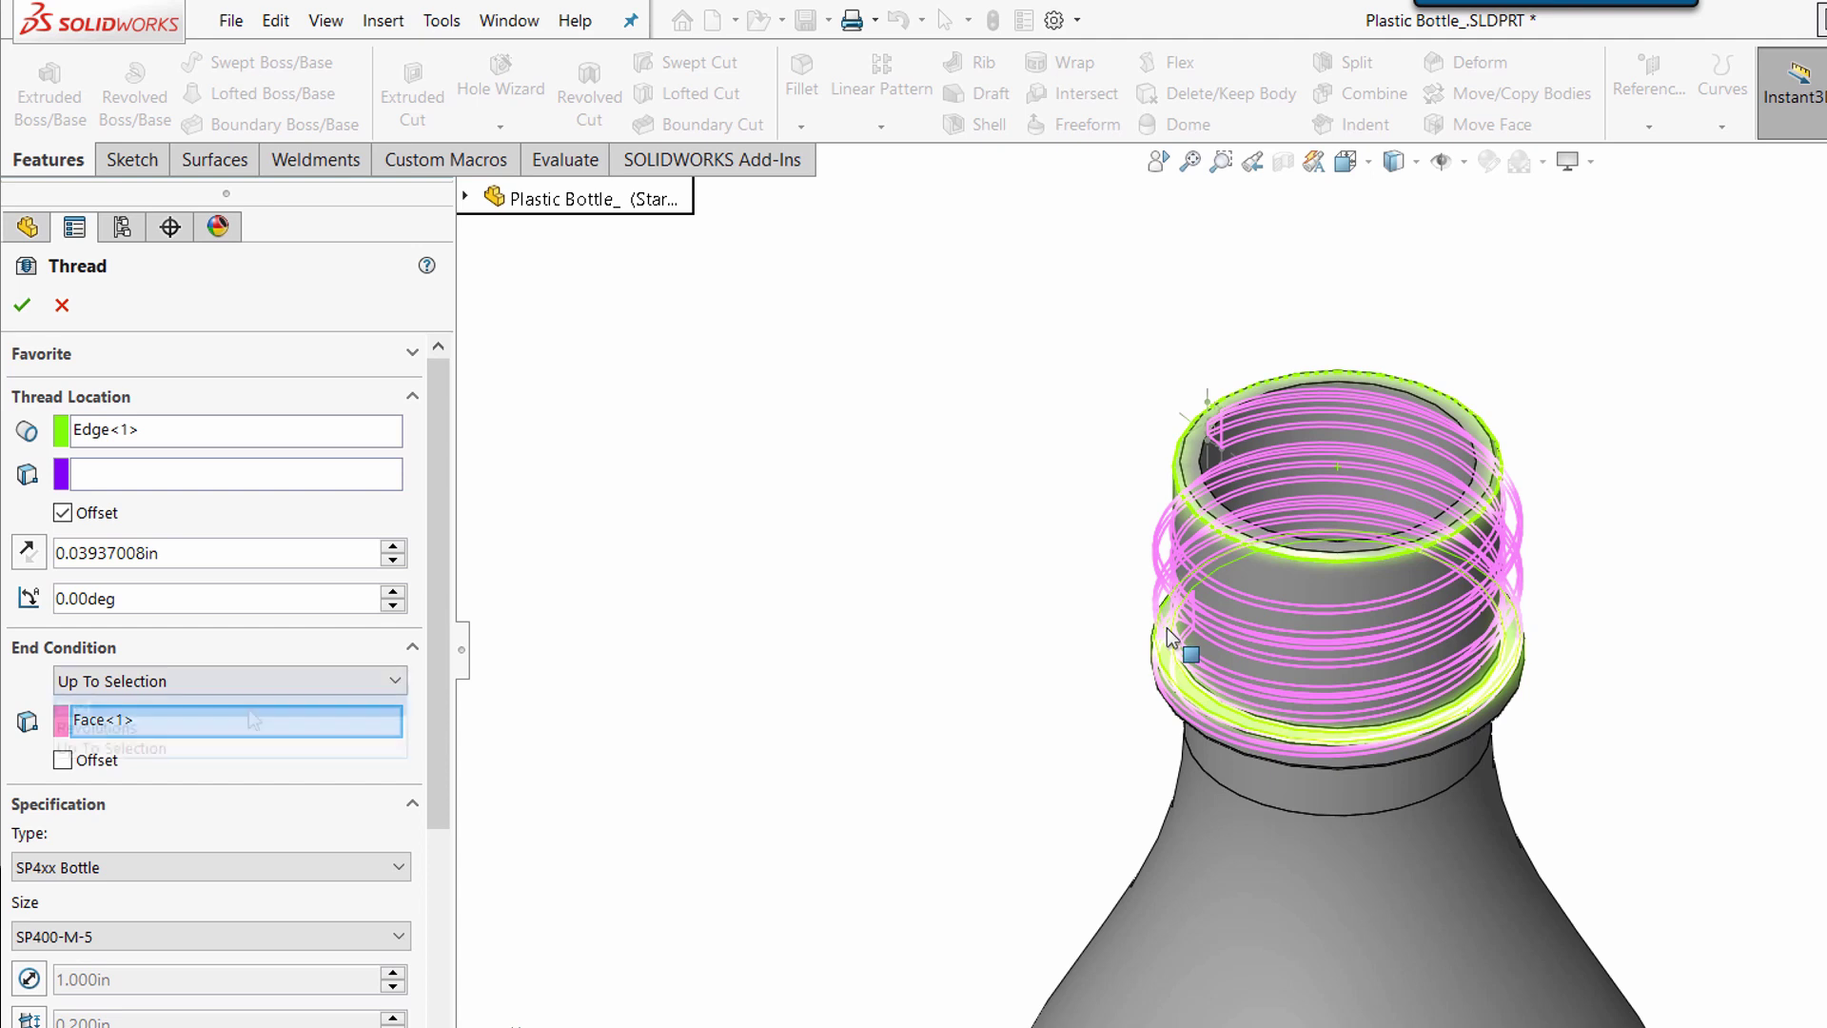
left_click(248, 704)
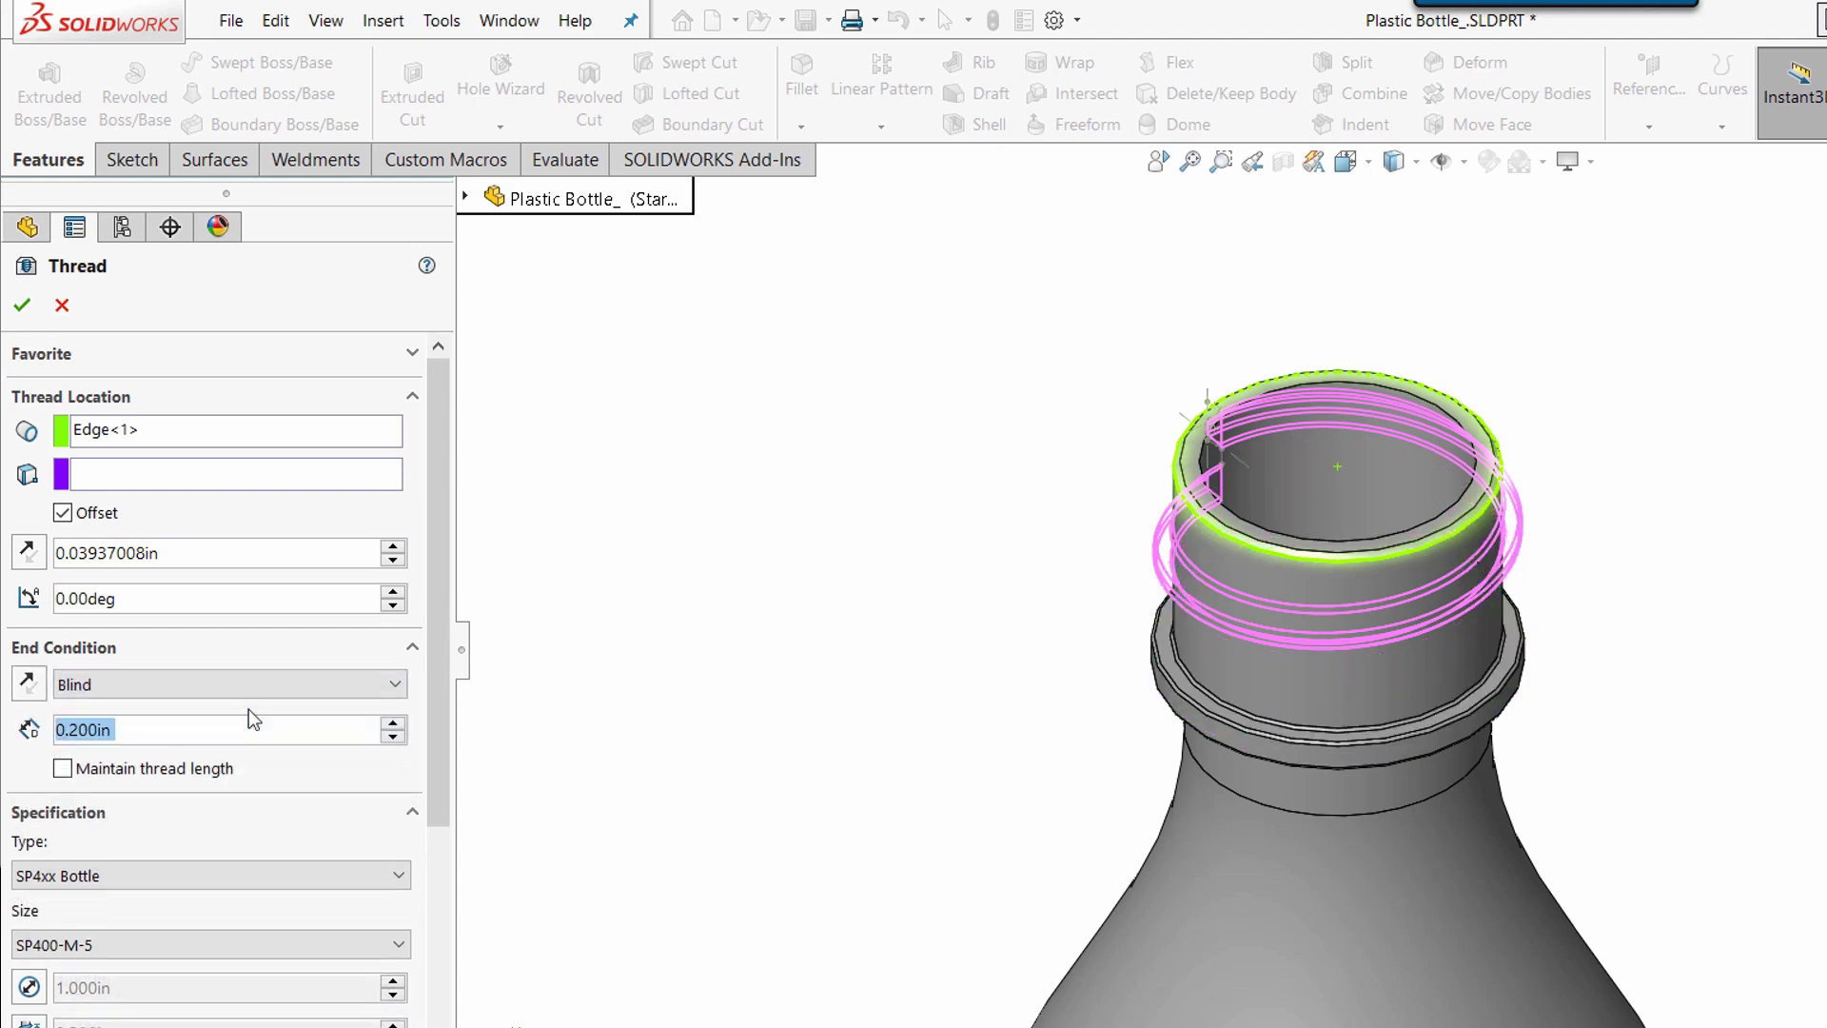
- Set the thread's end condition to Revolutions with 1.5 revolutions
left_click(248, 685)
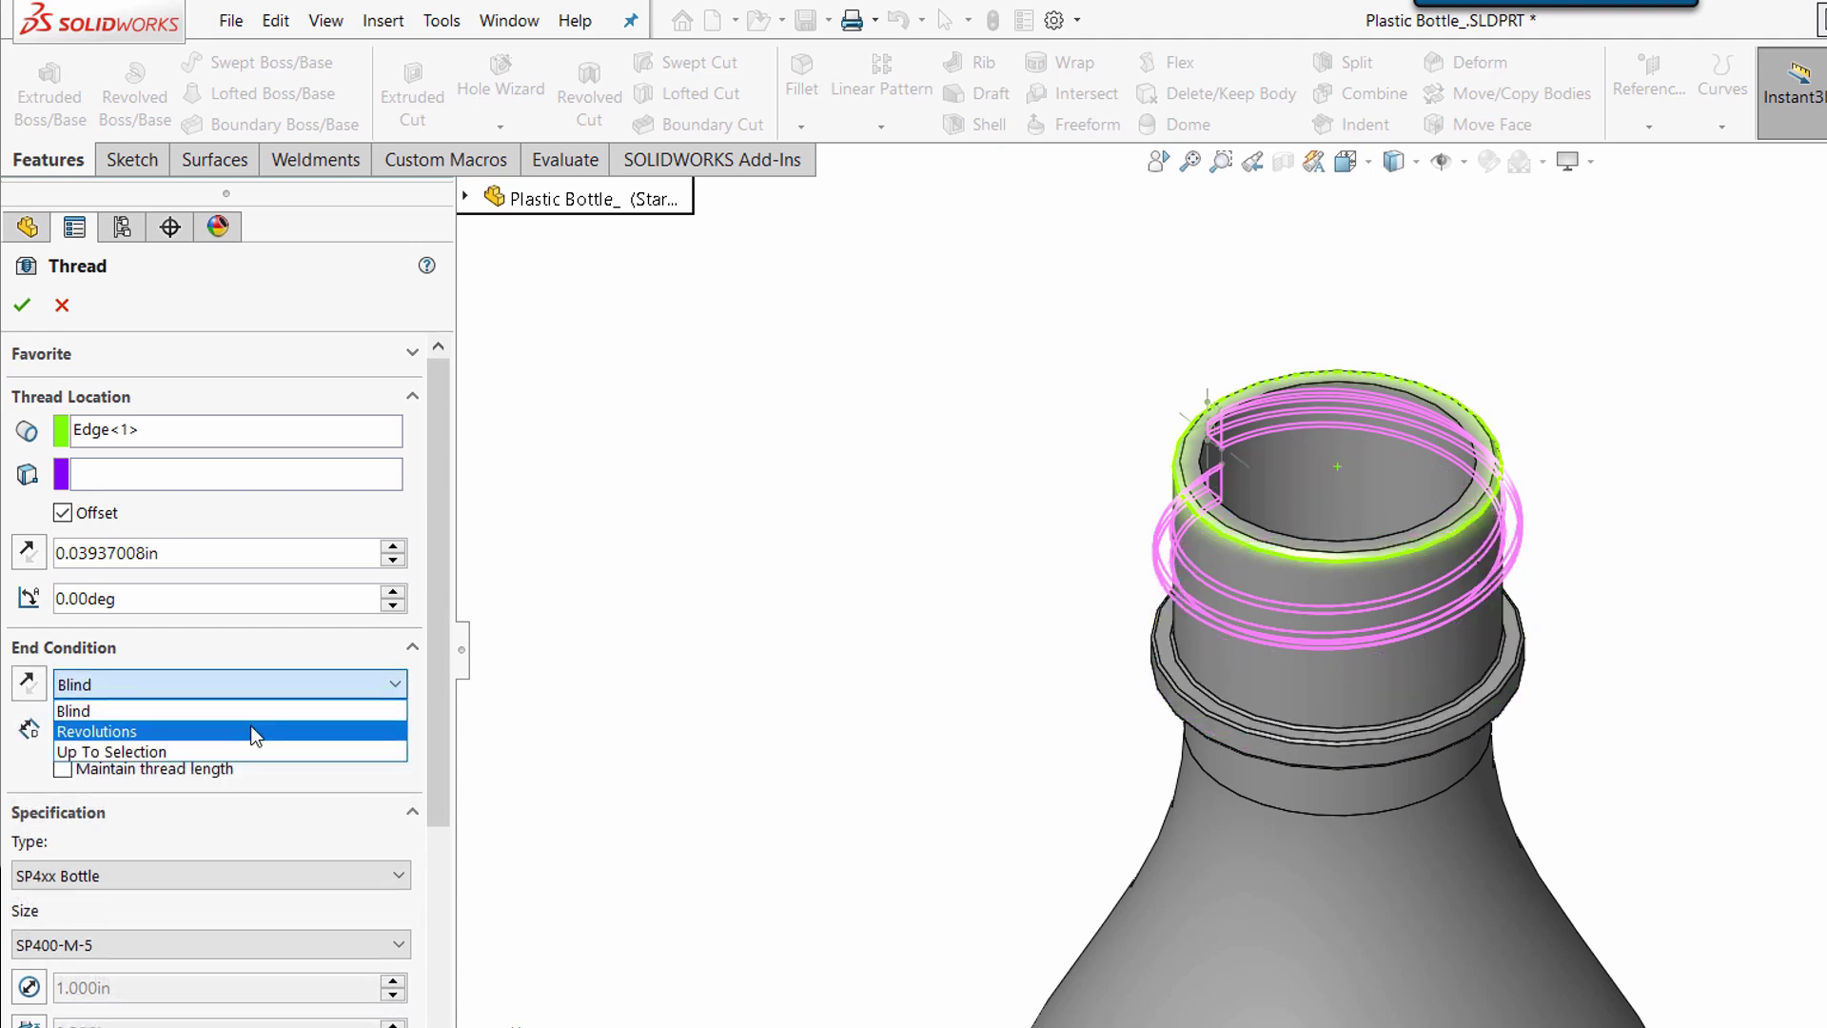
left_click(249, 729)
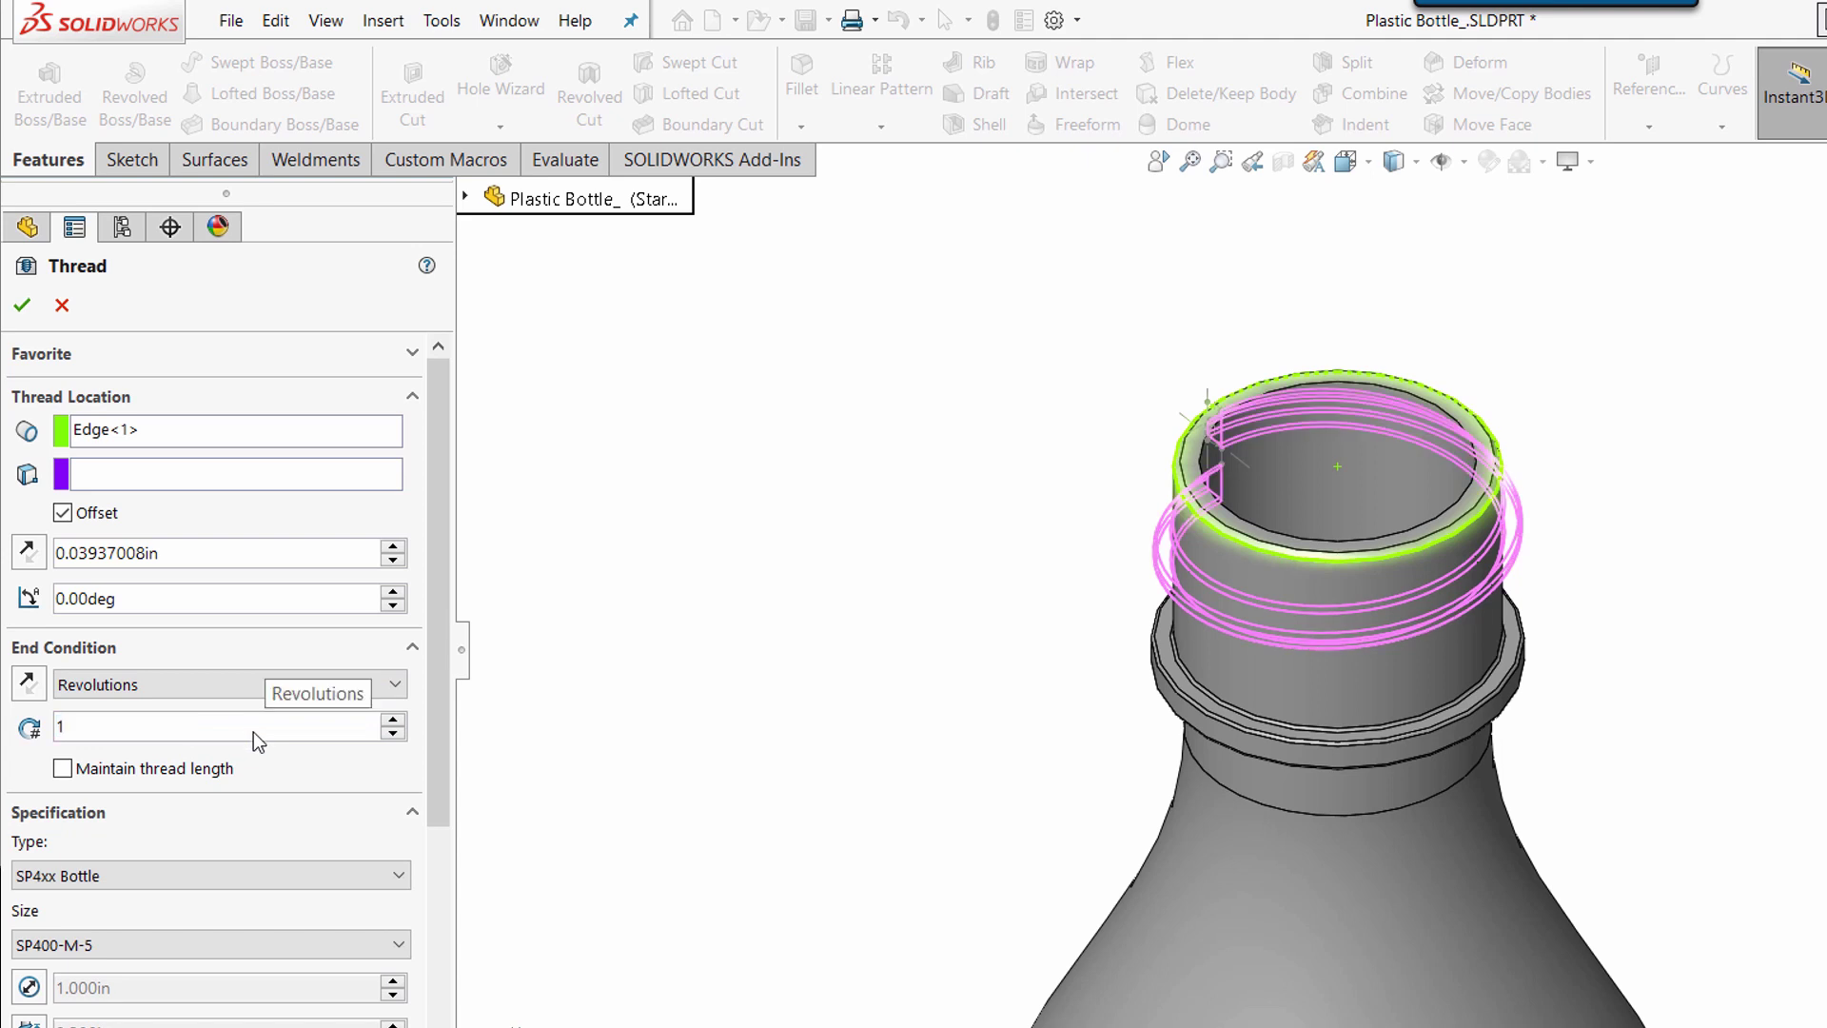
left_click(253, 733)
type(".5")
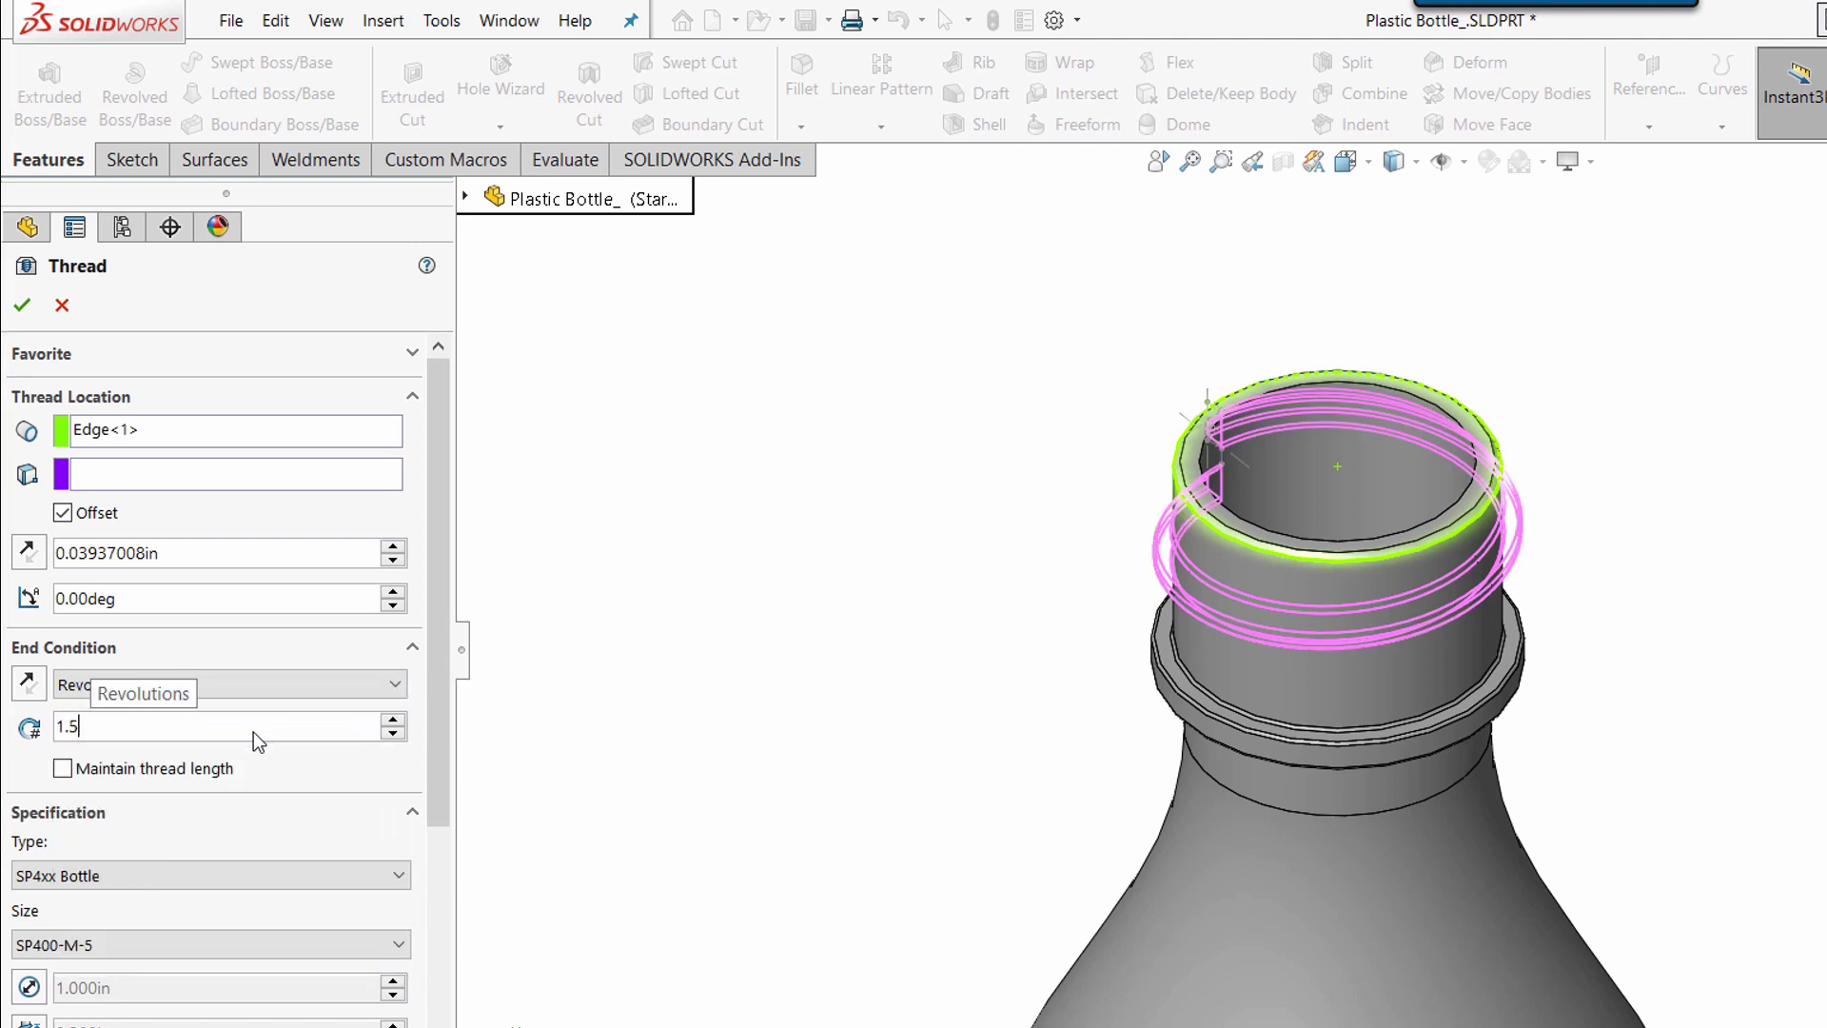
- Apply the 1.5 revolutions to the thread's end condition
key("Return")
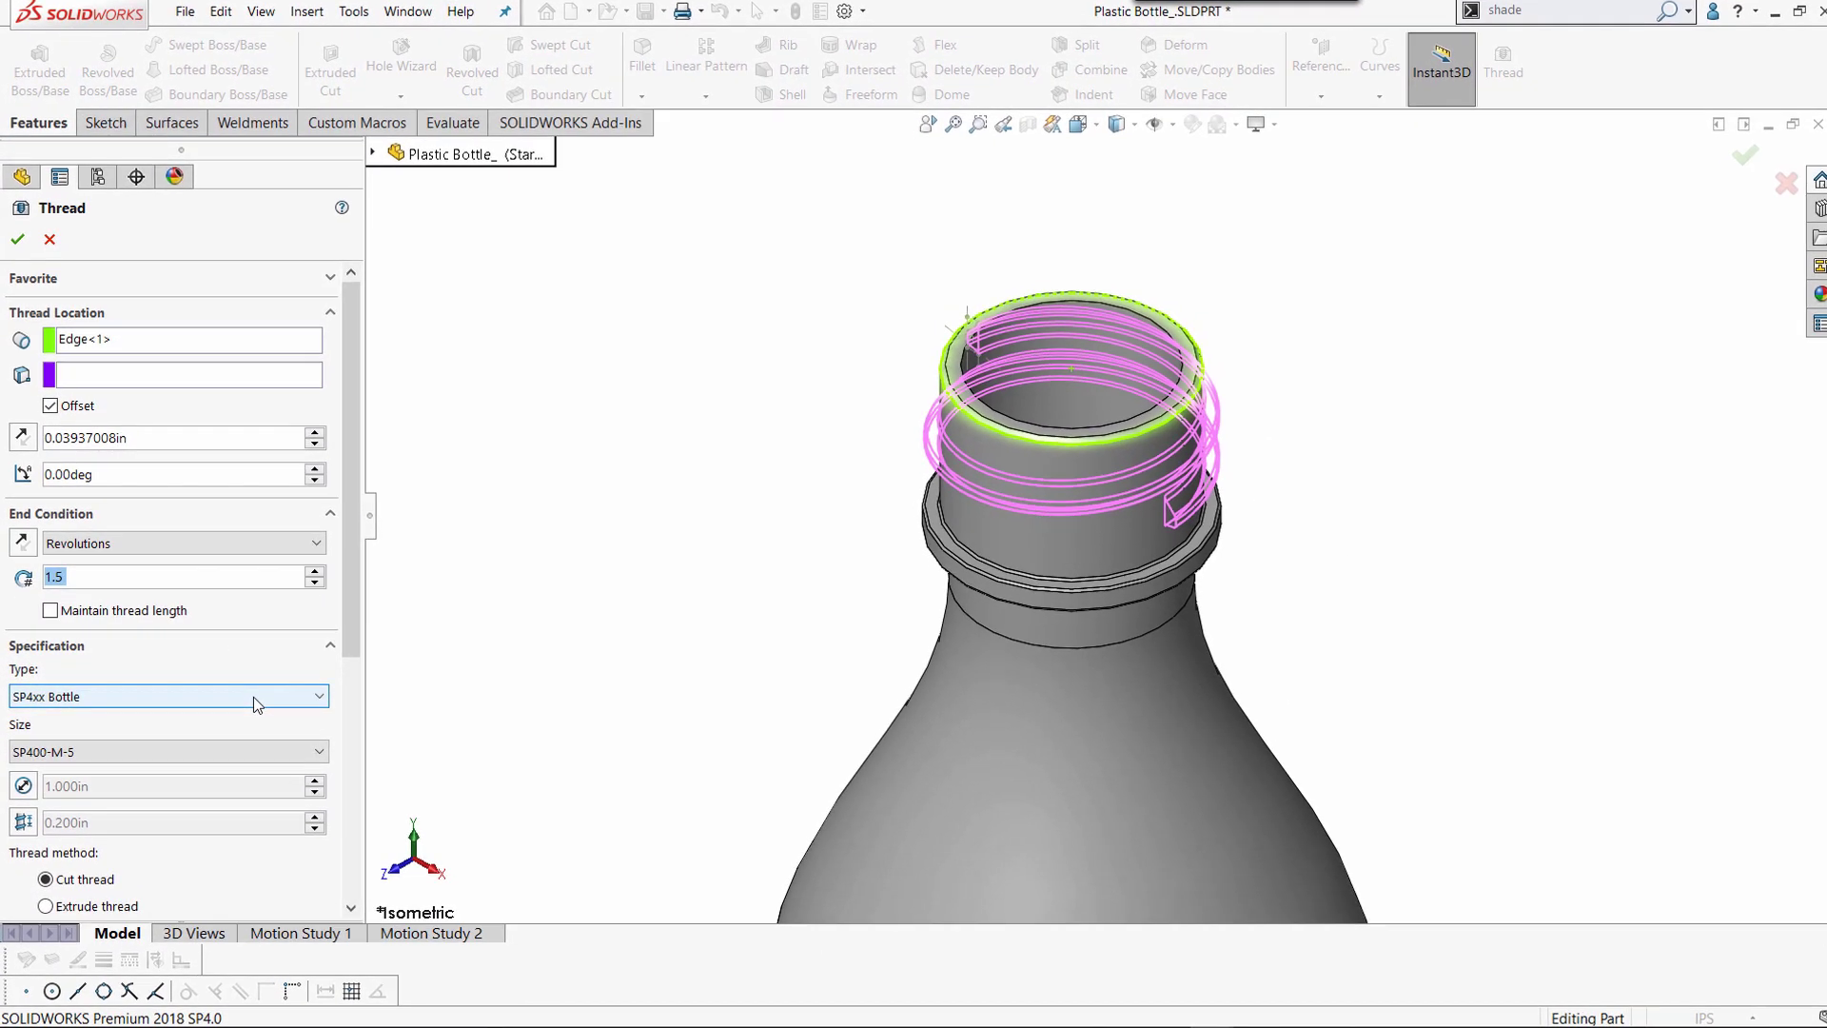
- Try the SP4xx Bottle thread type with size SP400-L-6
left_click(262, 695)
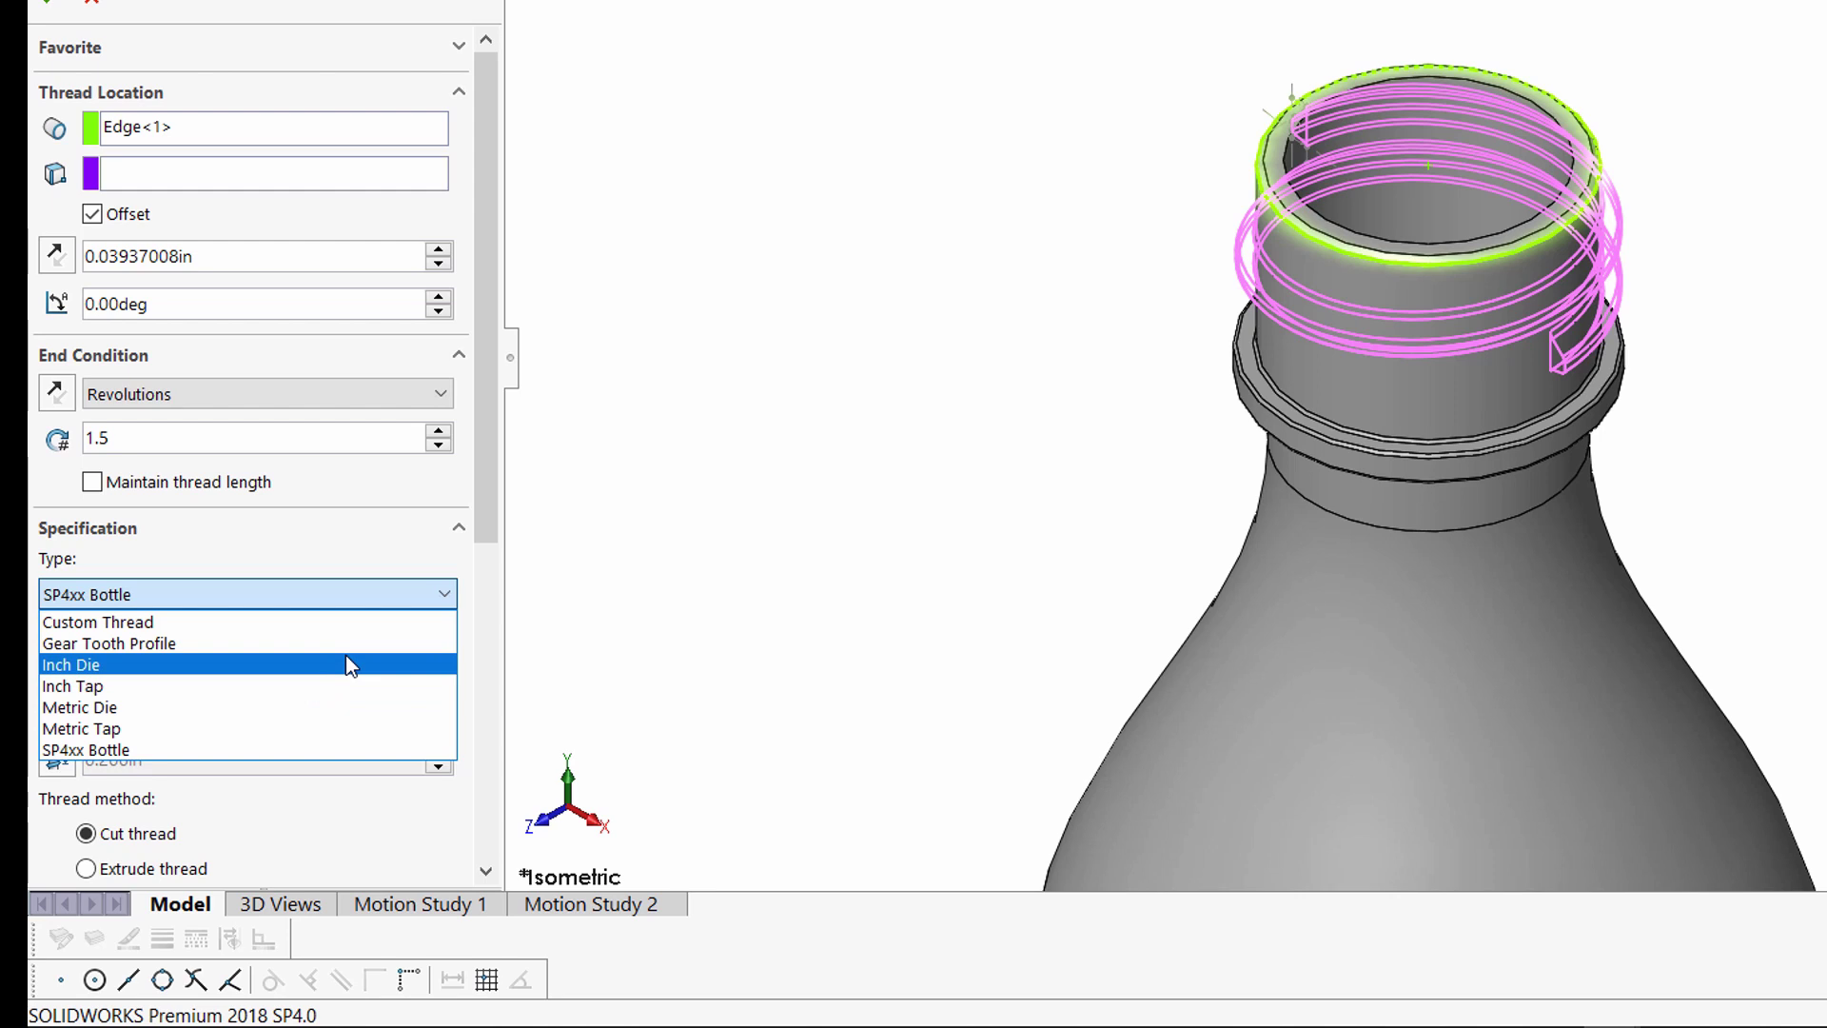
left_click(316, 749)
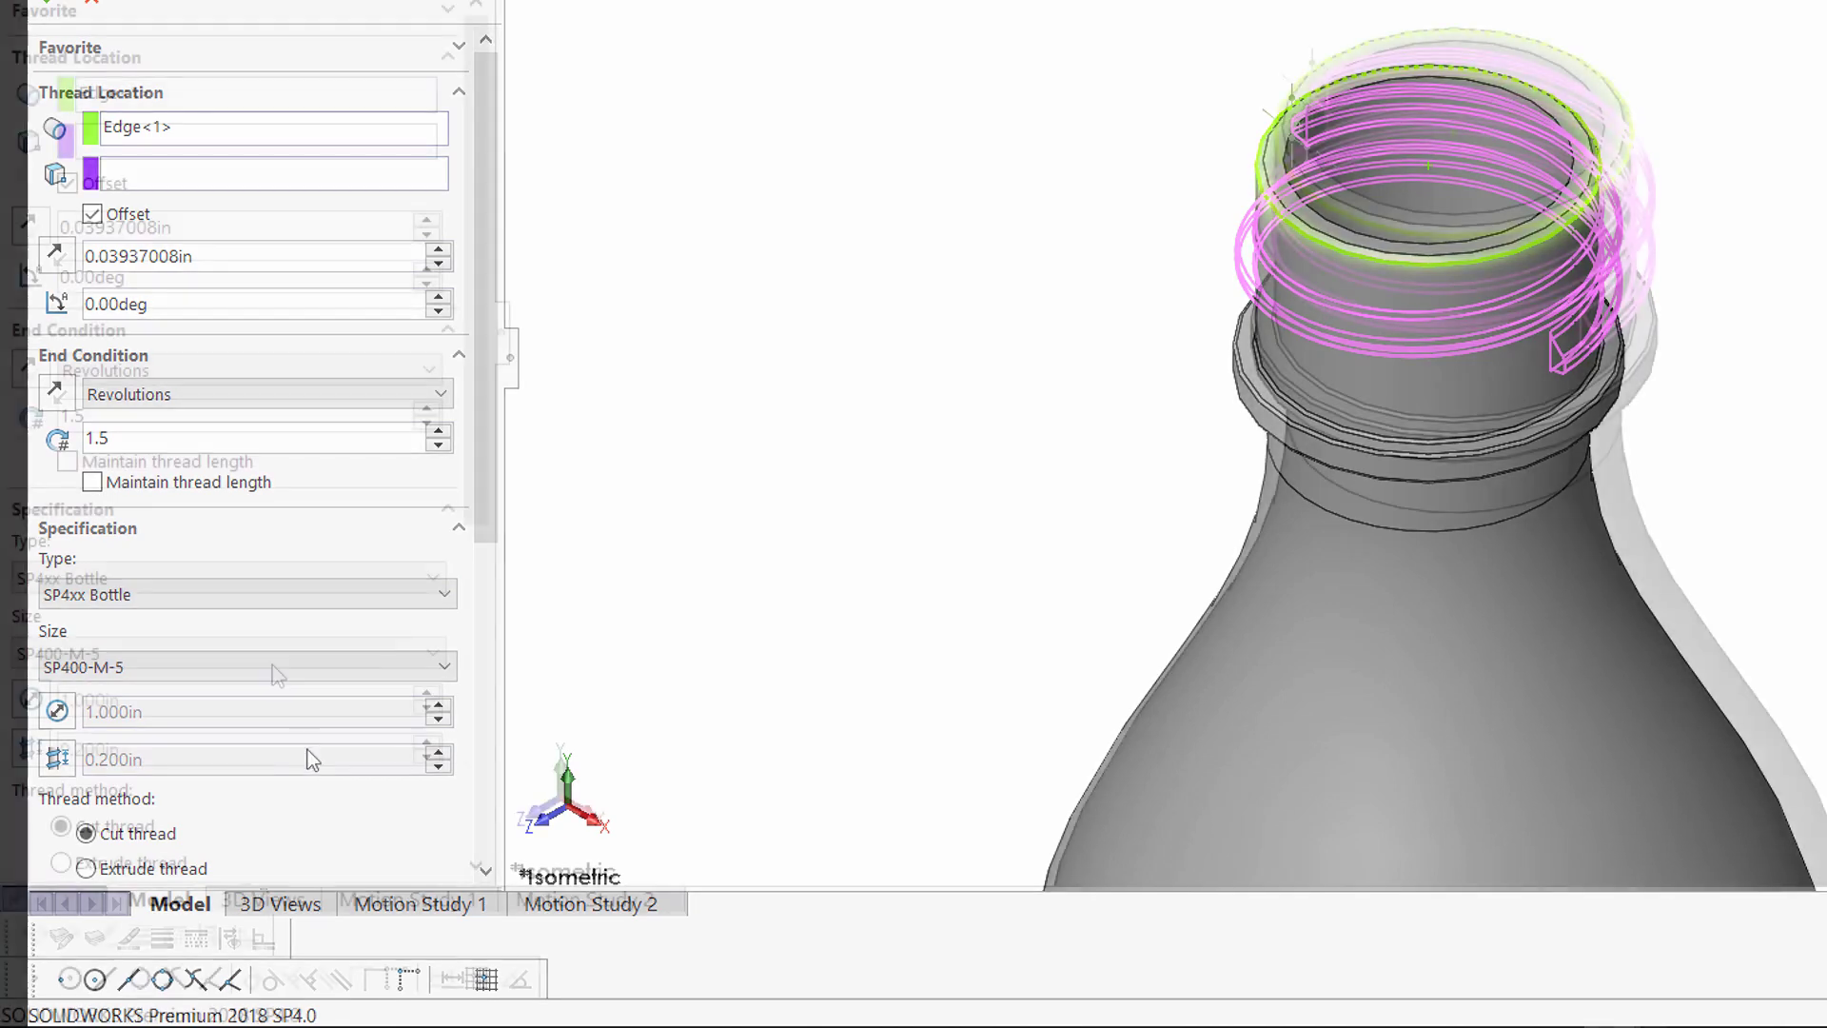
left_click(278, 671)
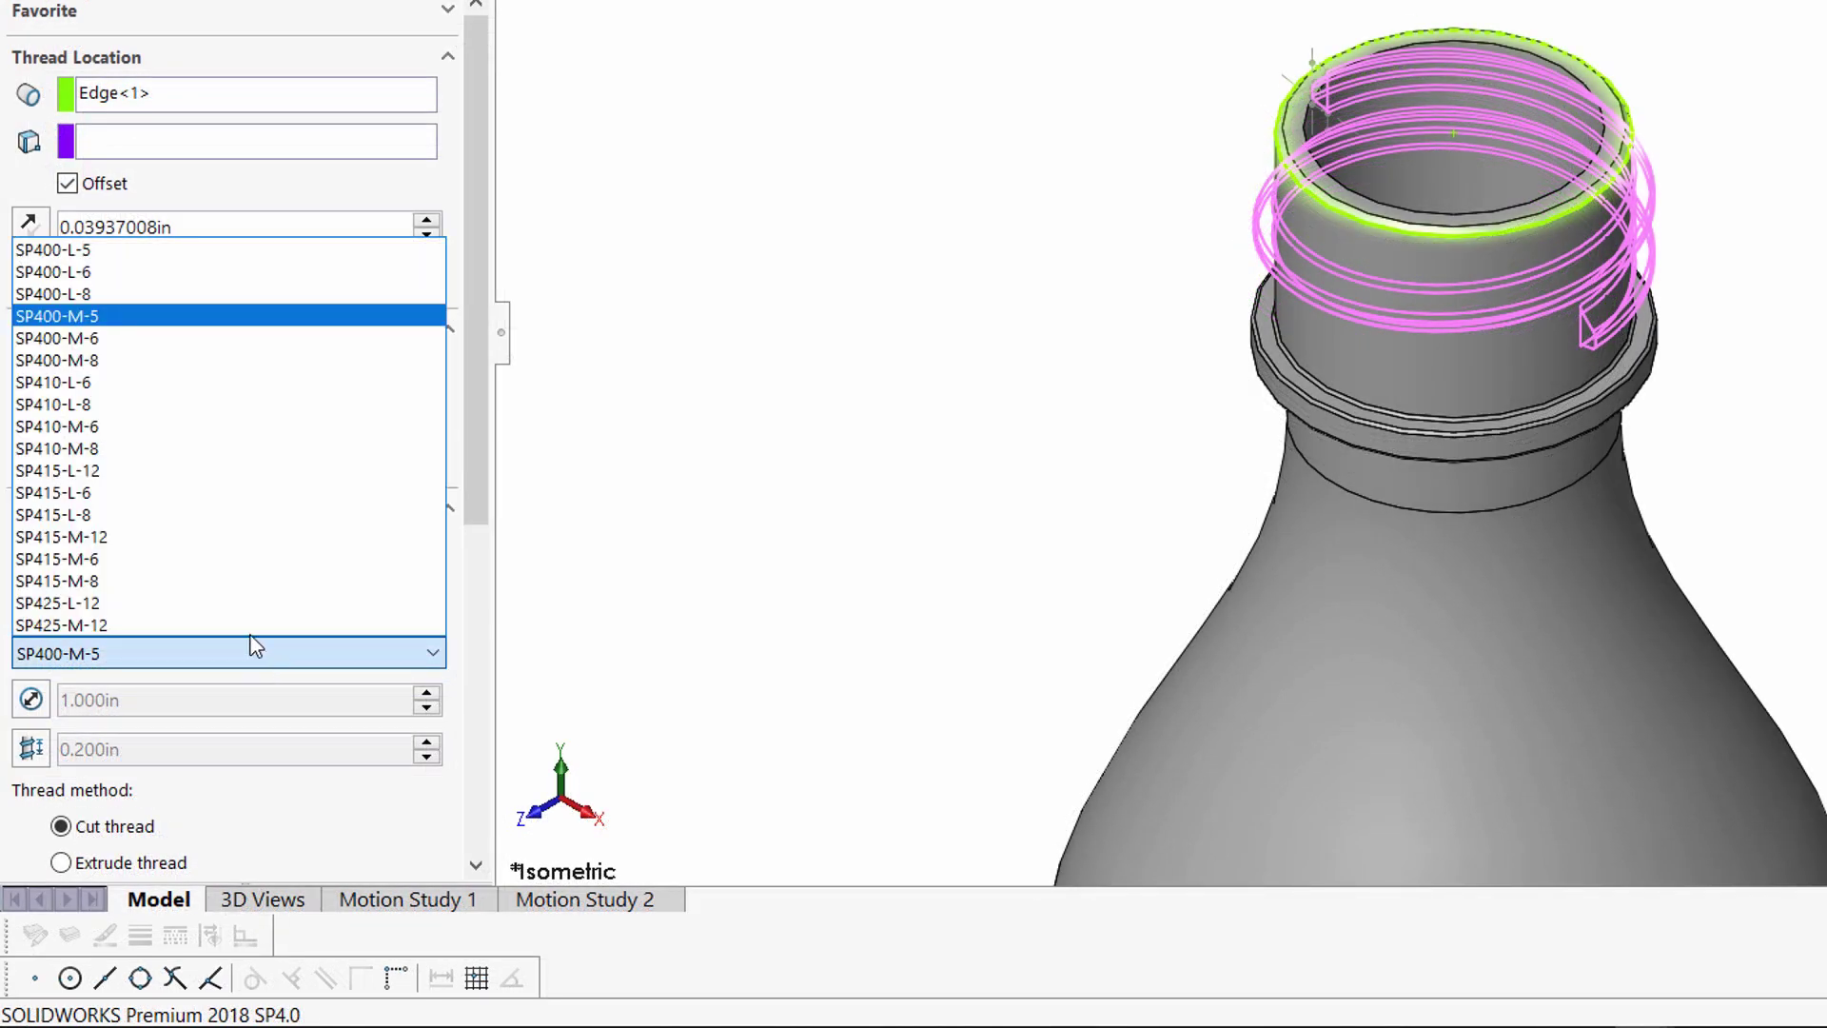
left_click(130, 273)
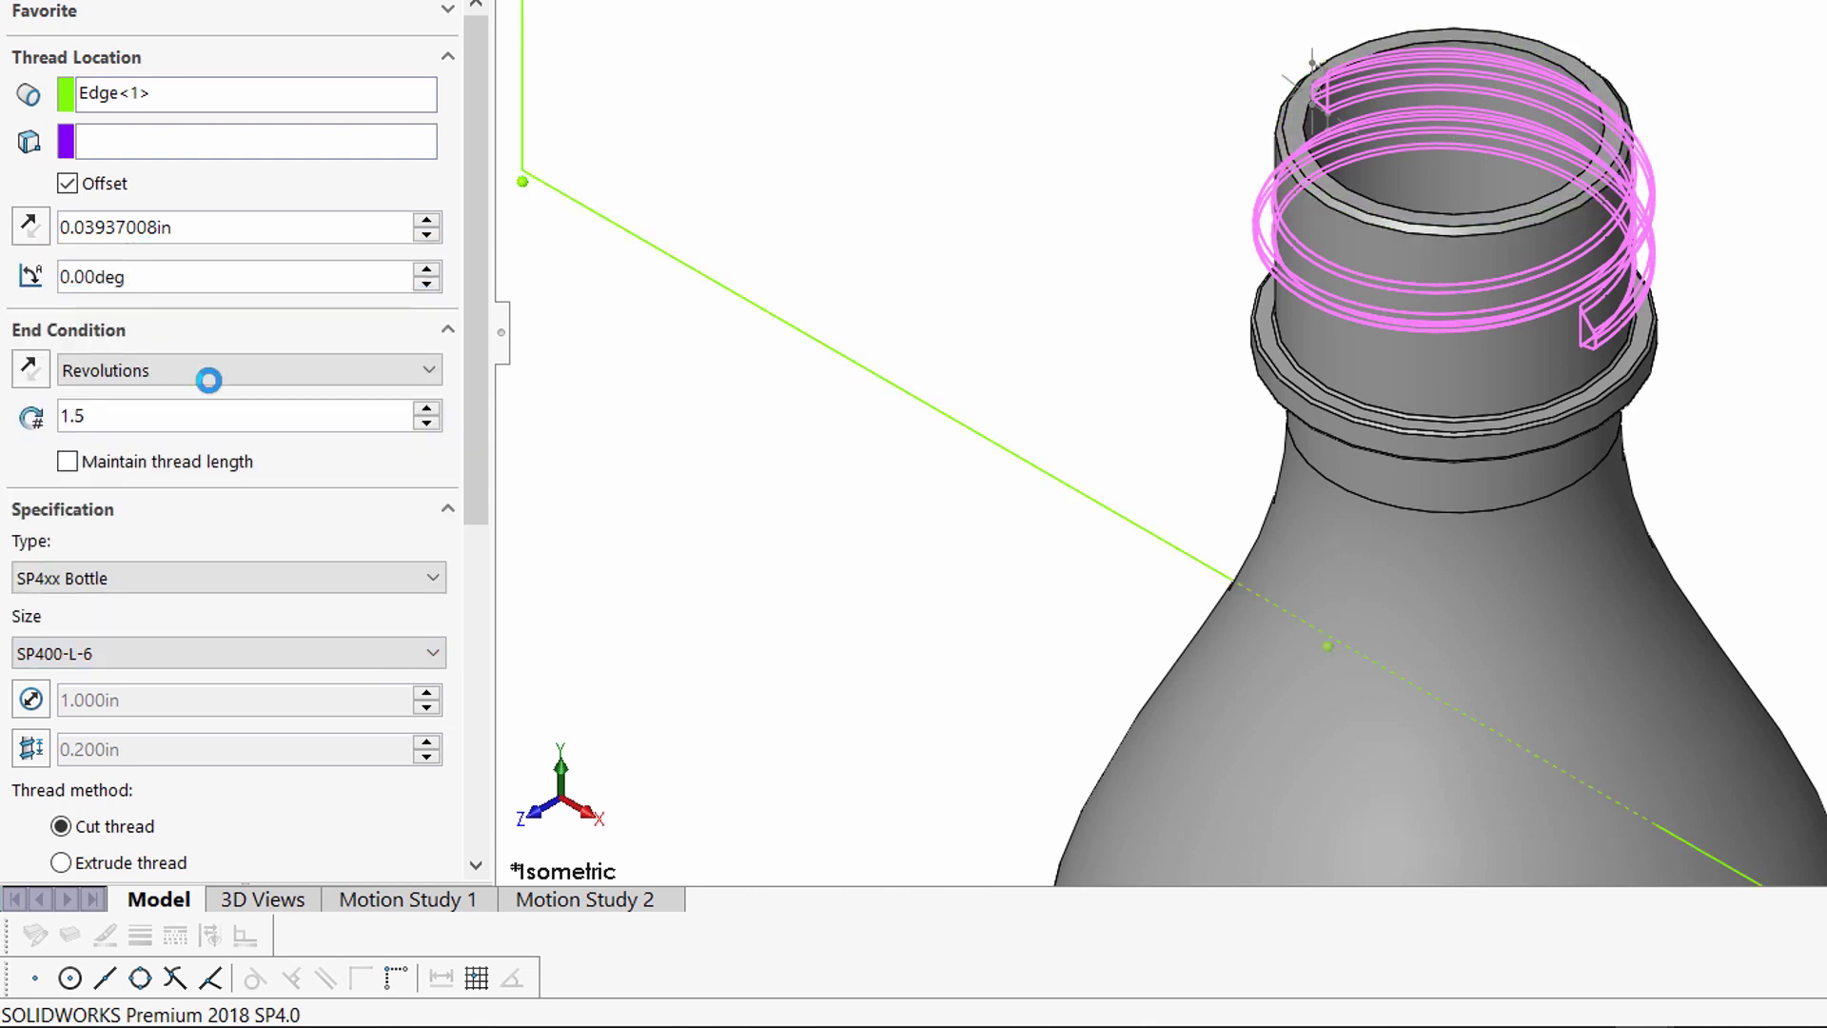
- Set the thread specification to the Custom Thread type with the Default size
left_click(202, 579)
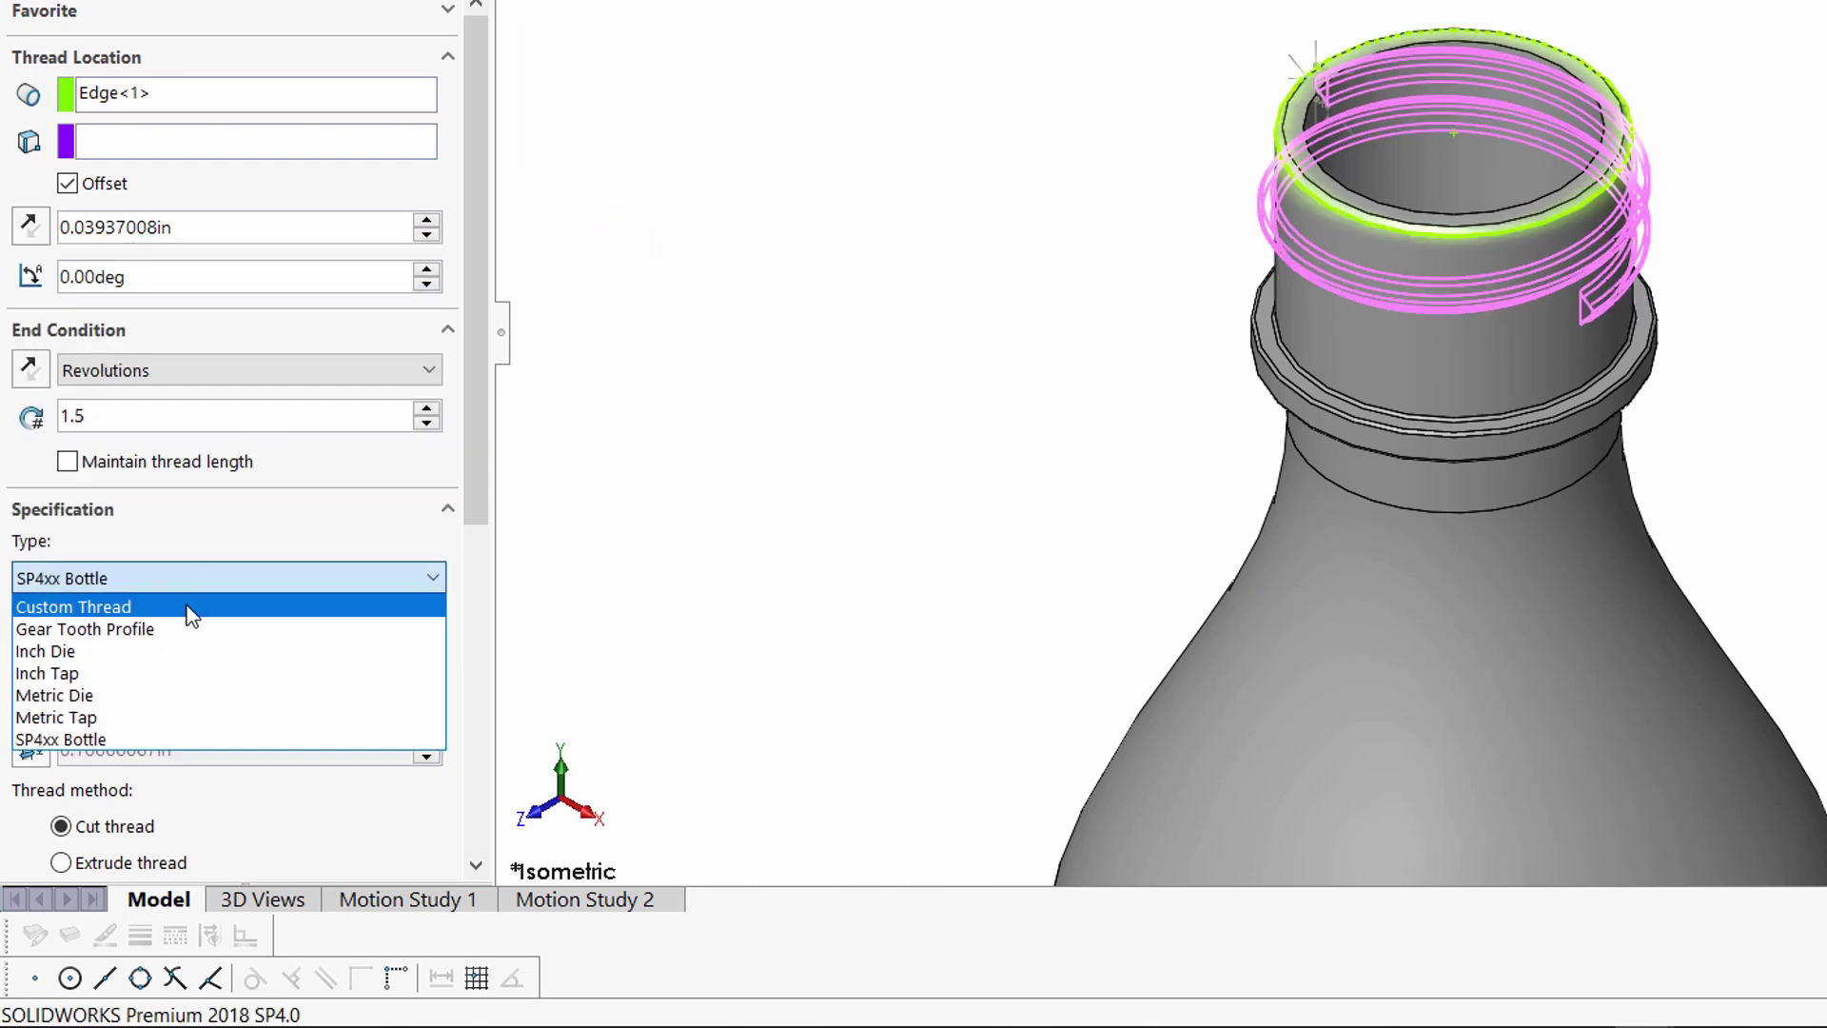
left_click(191, 609)
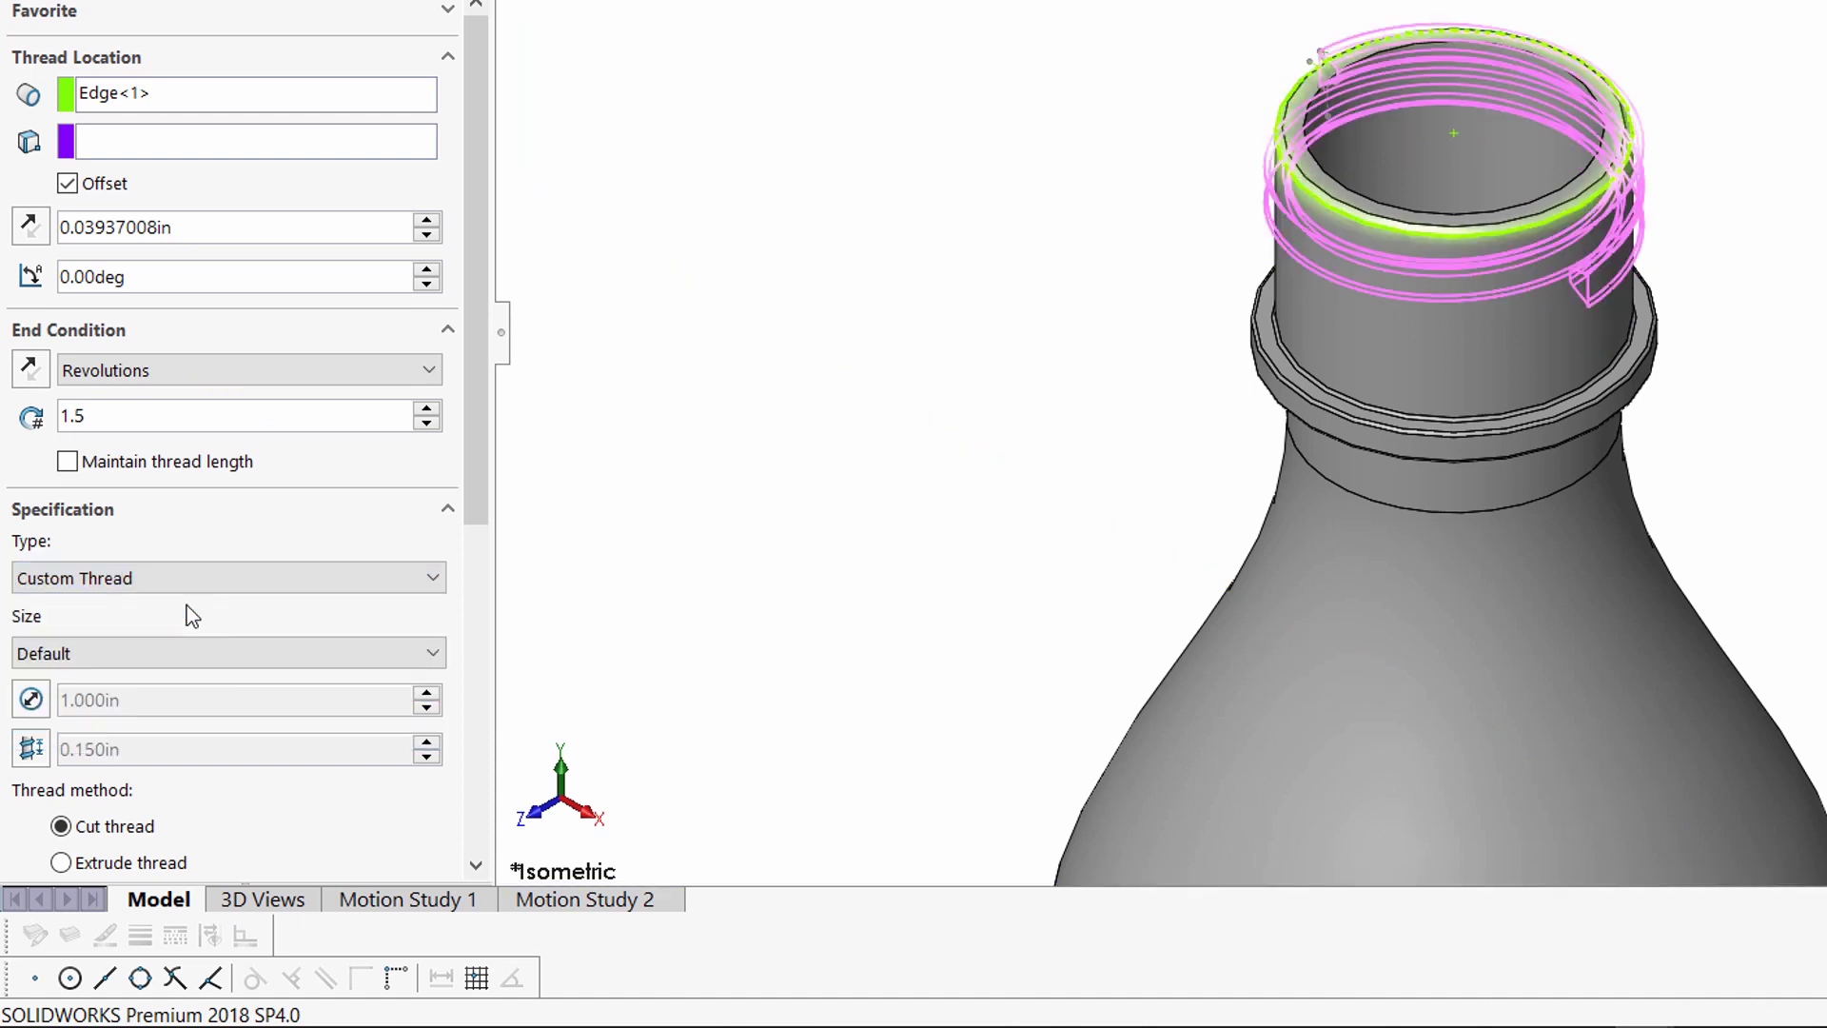
left_click(191, 657)
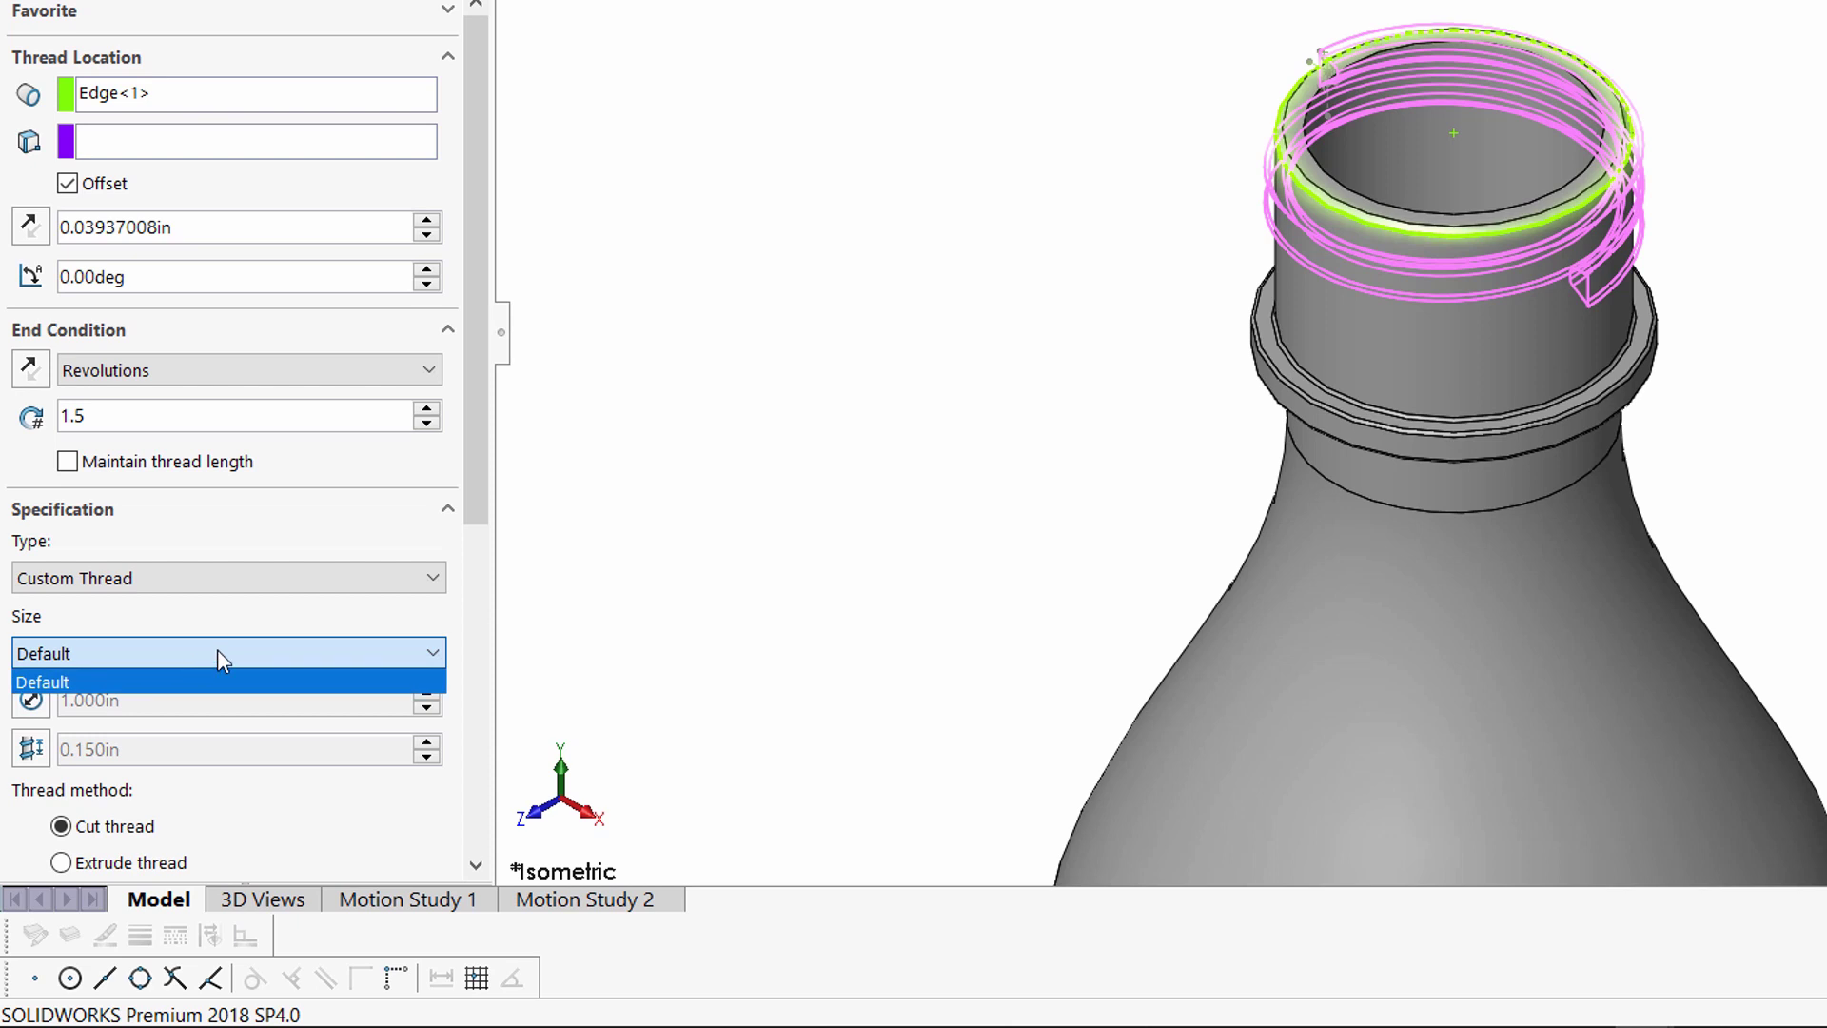
left_click(217, 652)
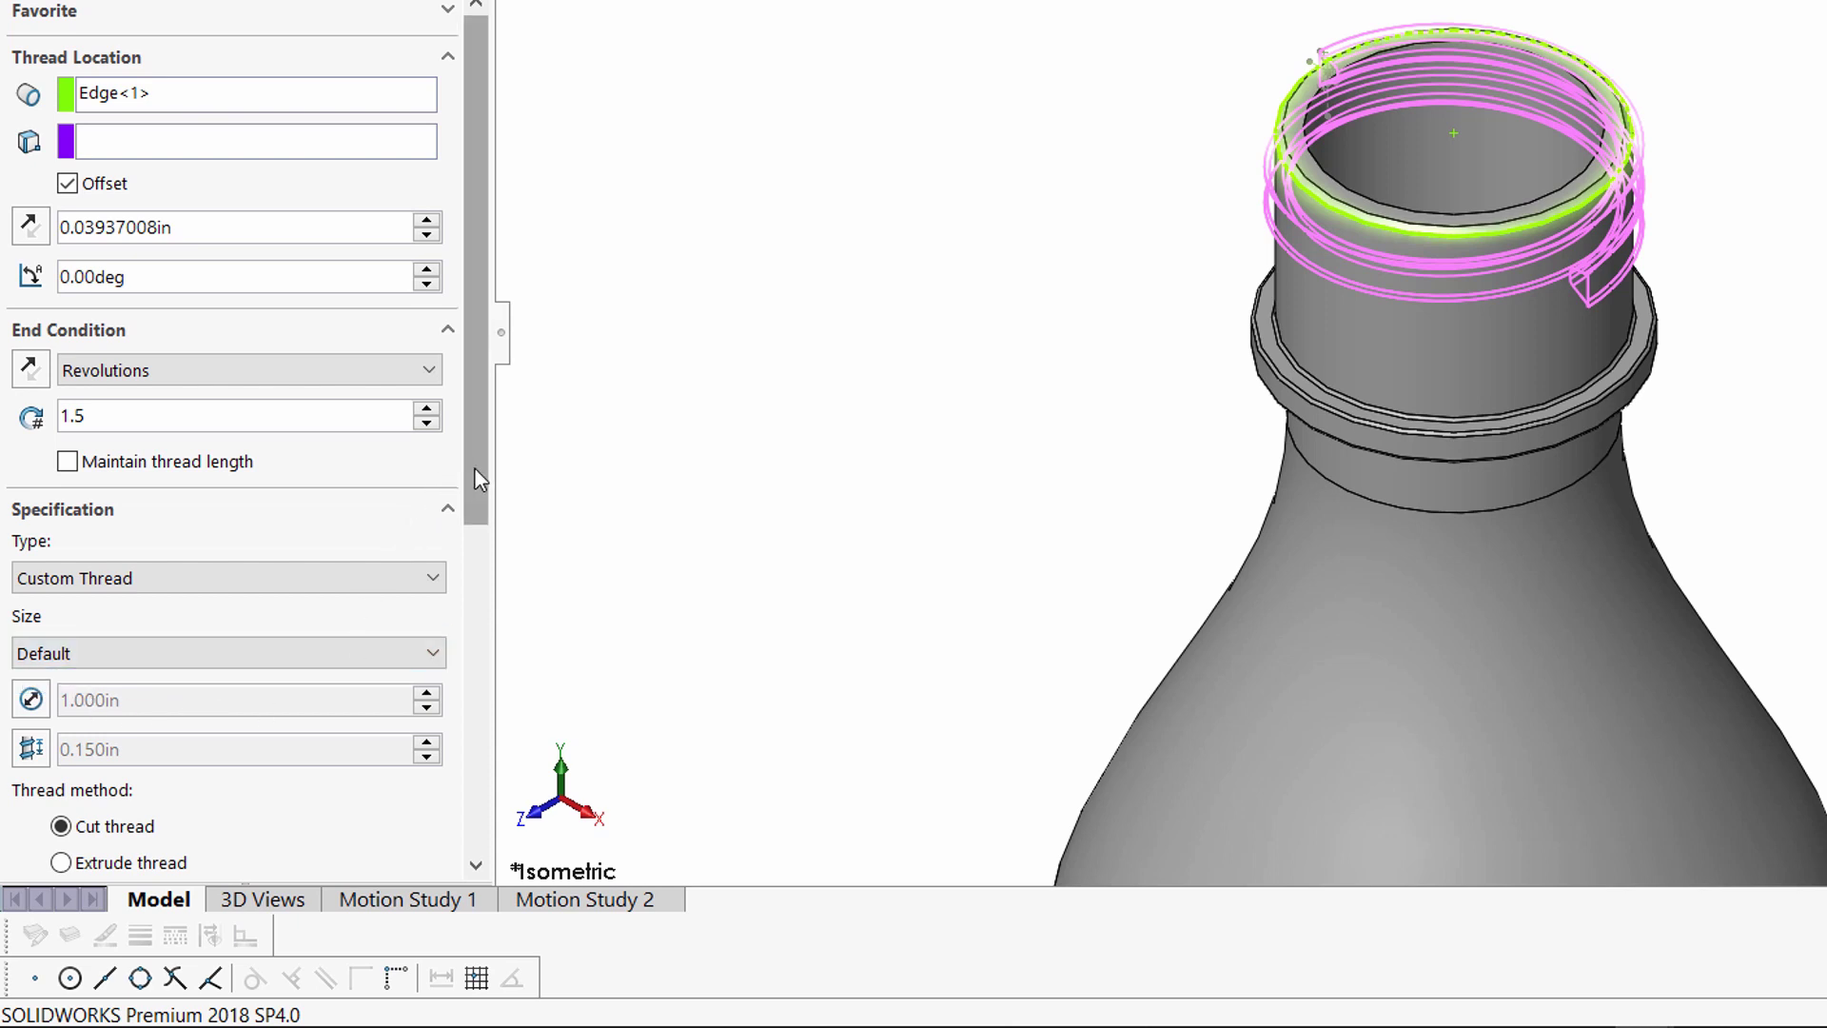
- Switch the thread method to Extrude thread and mirror the thread profile horizontally
left_click_drag(474, 476, 476, 612)
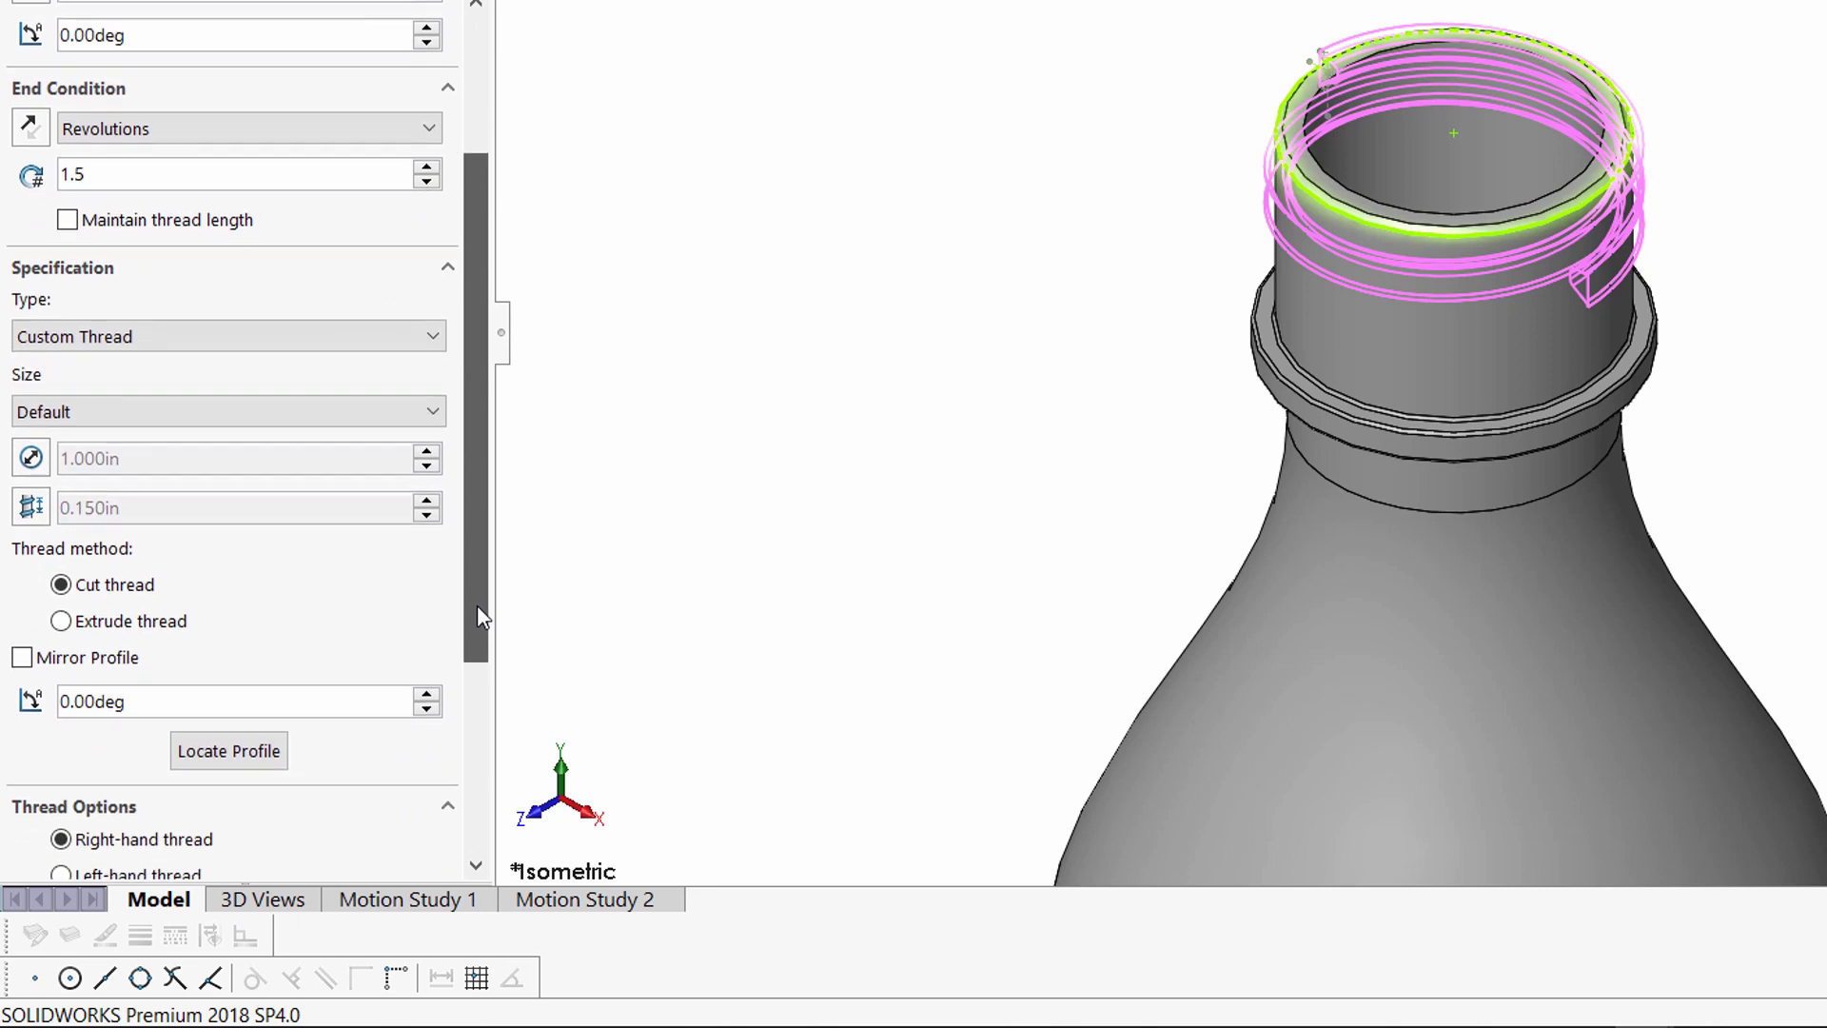
left_click(61, 621)
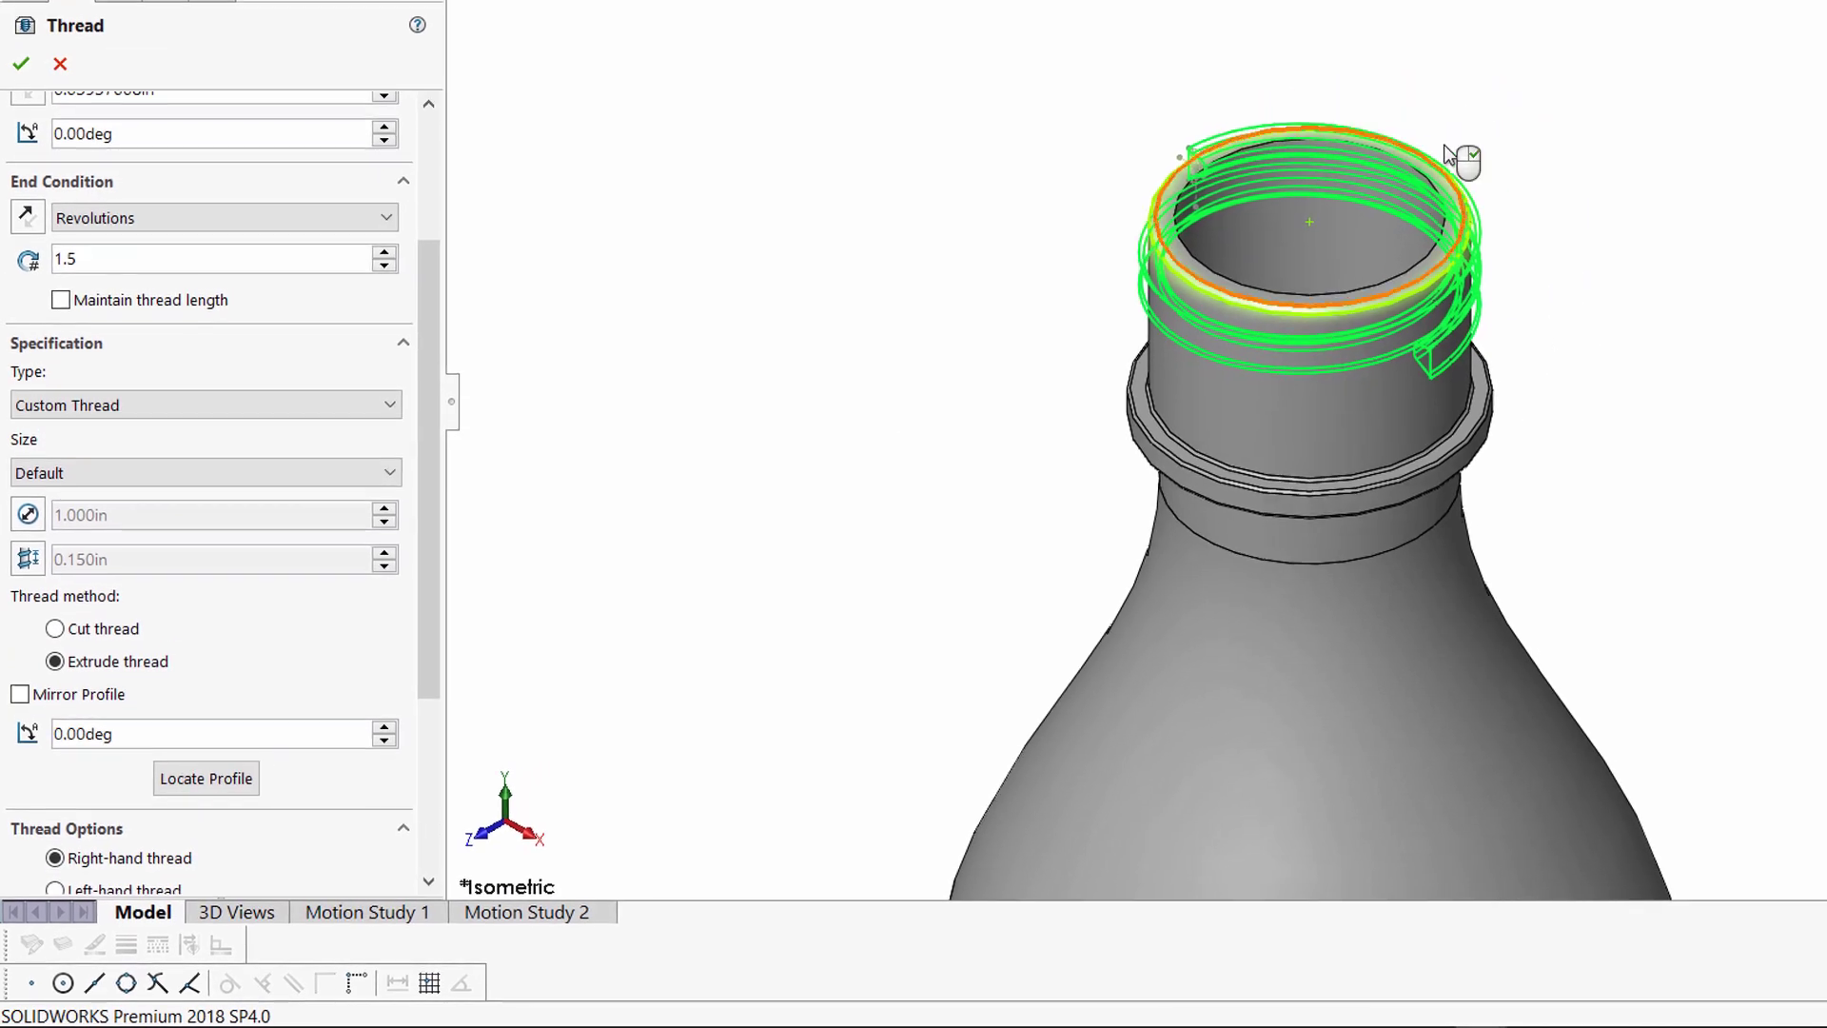
scroll(1623, 65, "down", 3)
scroll(1452, 462, "down", 3)
scroll(1273, 223, "up", 2)
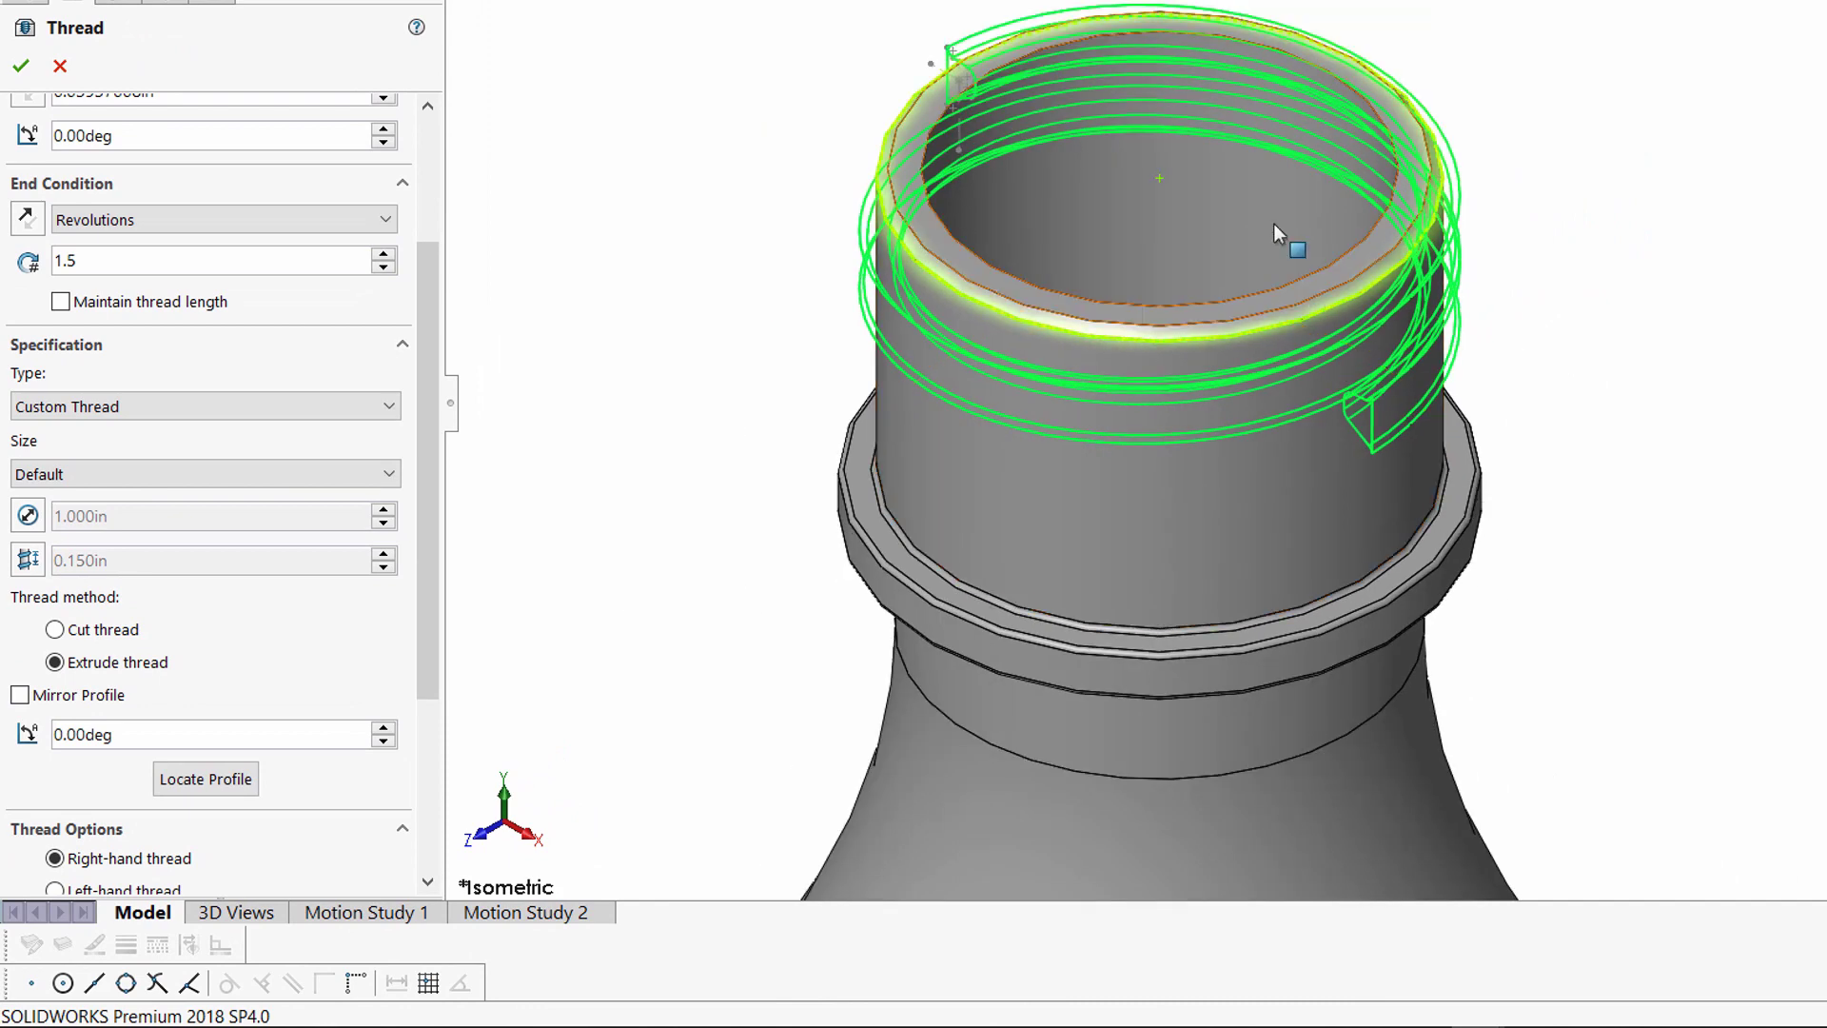
scroll(1250, 117, "down", 2)
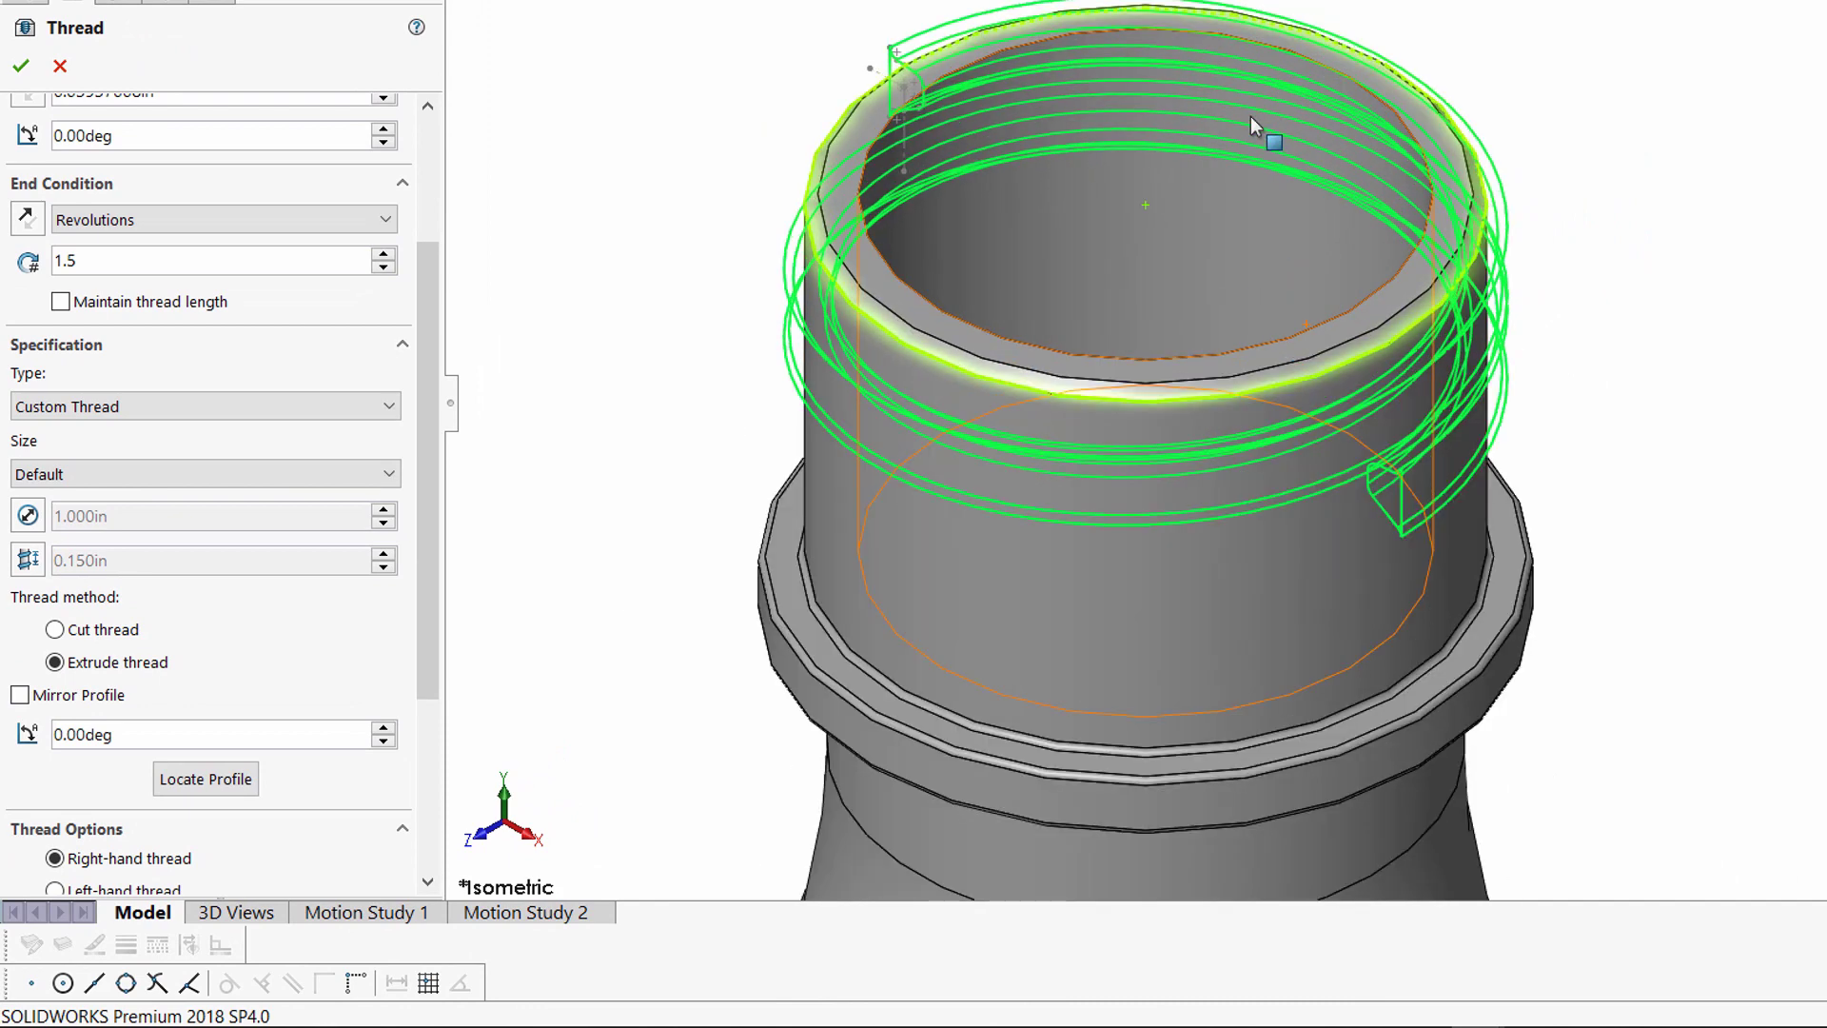
left_click(20, 695)
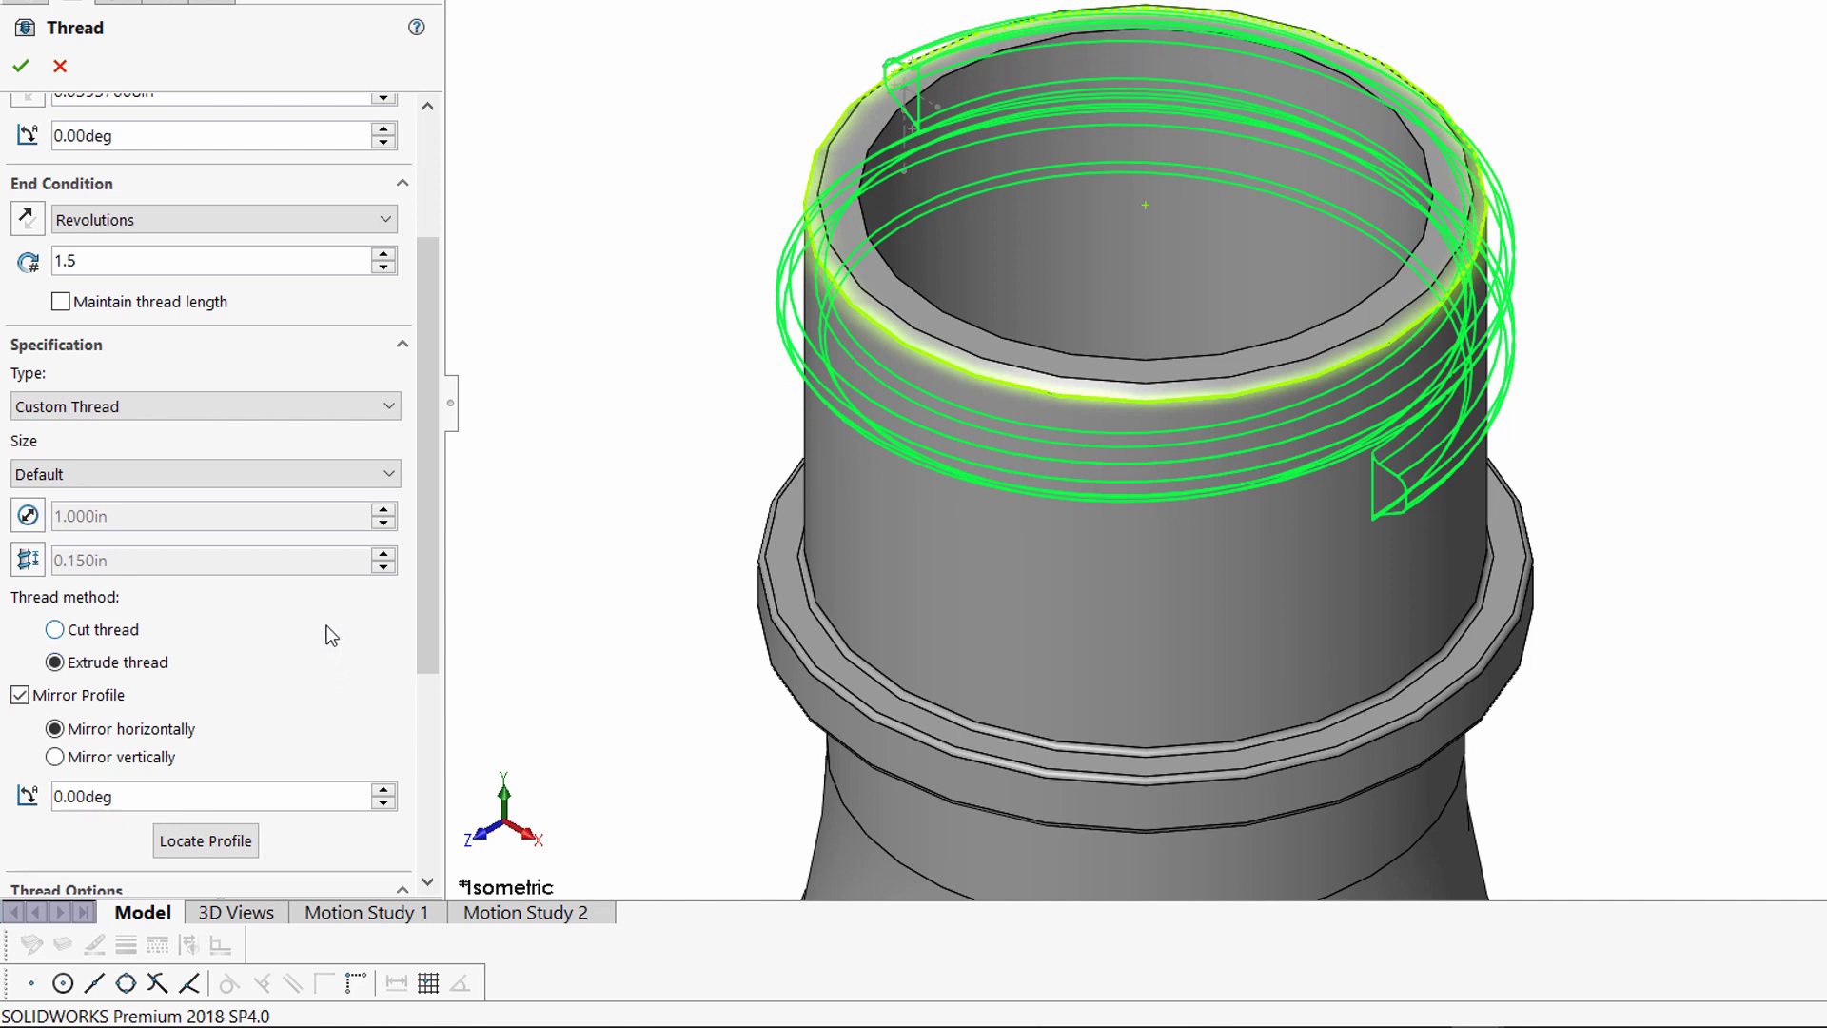
- Try overriding the thread diameter with 2 in, and remove the override
left_click(28, 516)
double_click(60, 519)
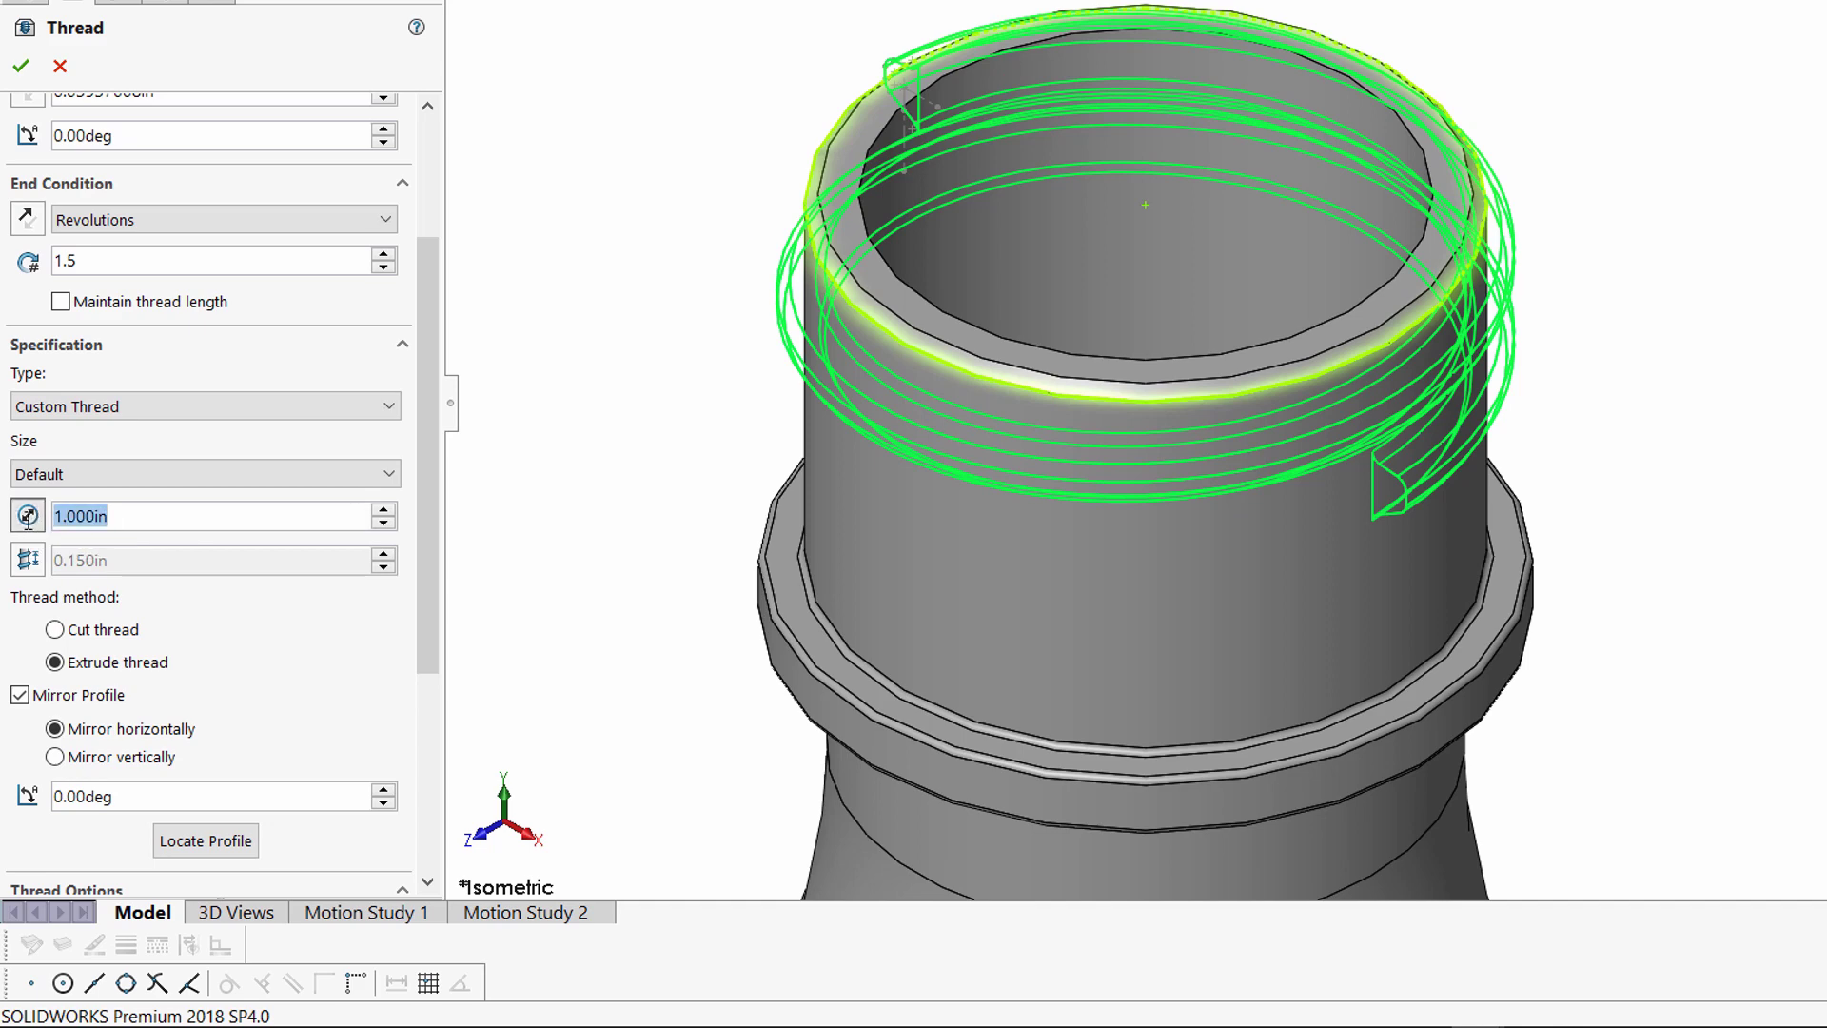
type("2")
key("Return")
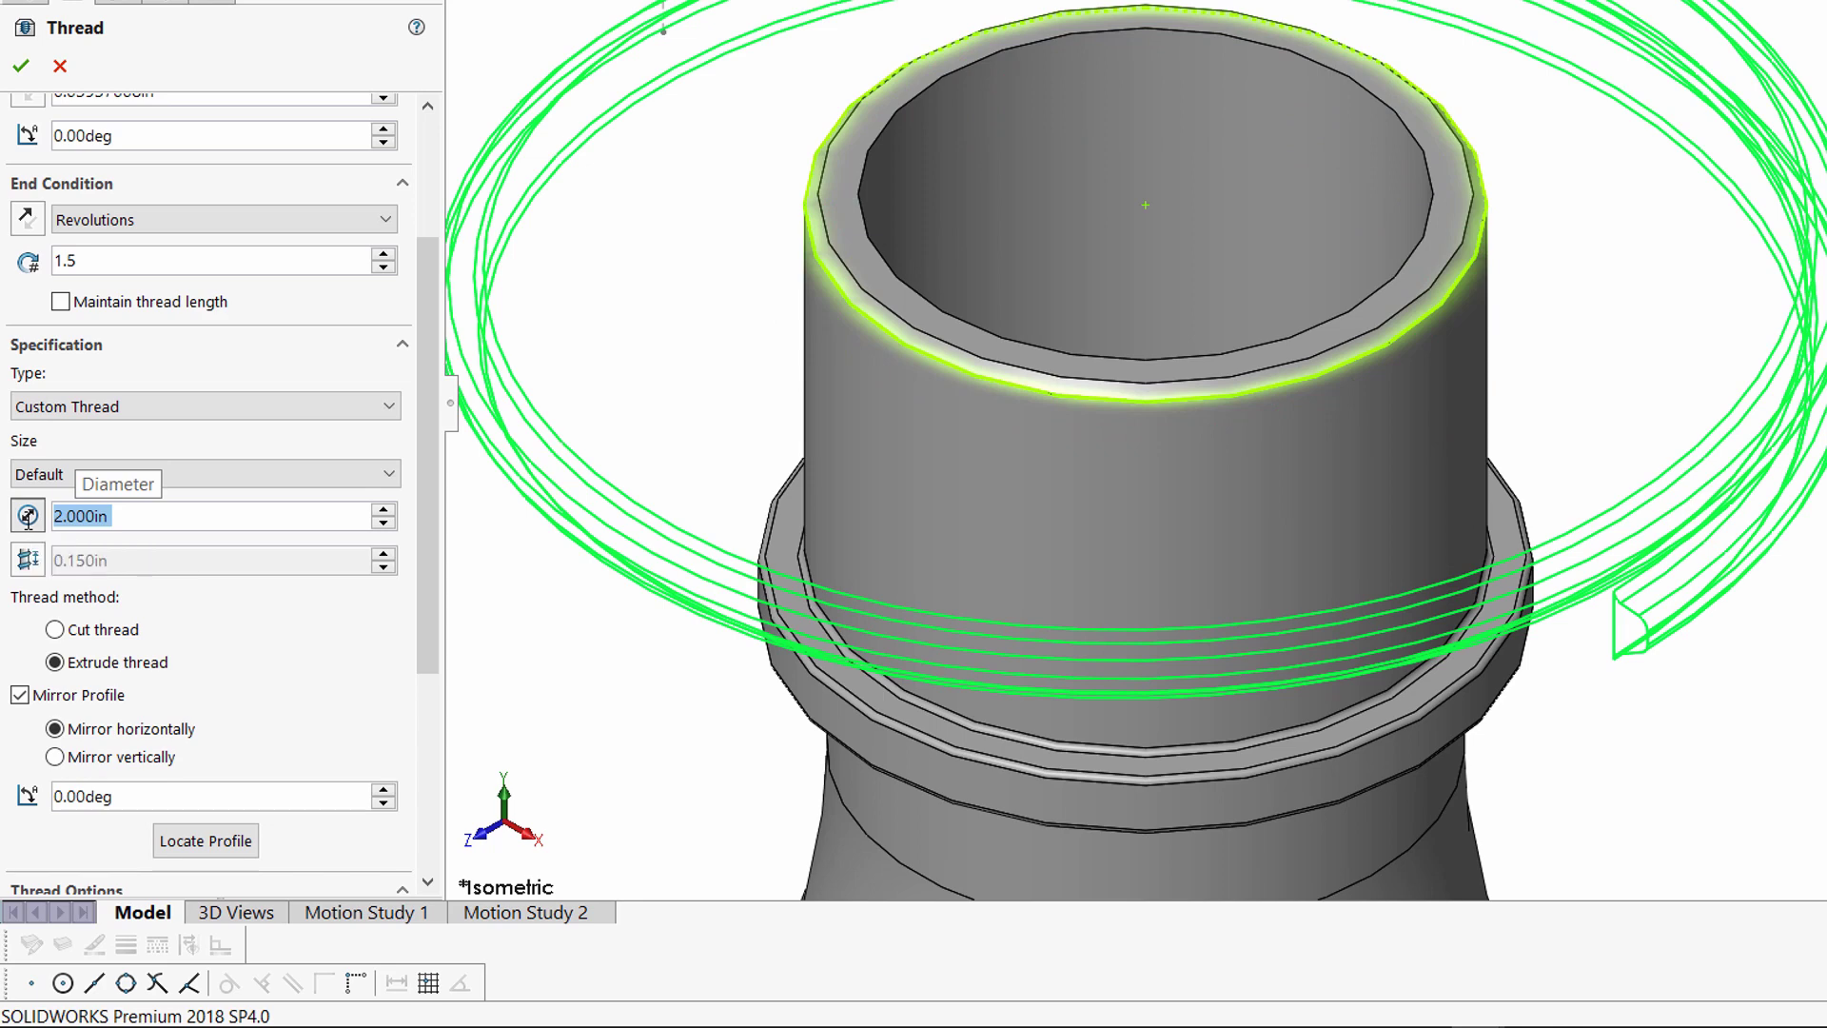
left_click(29, 516)
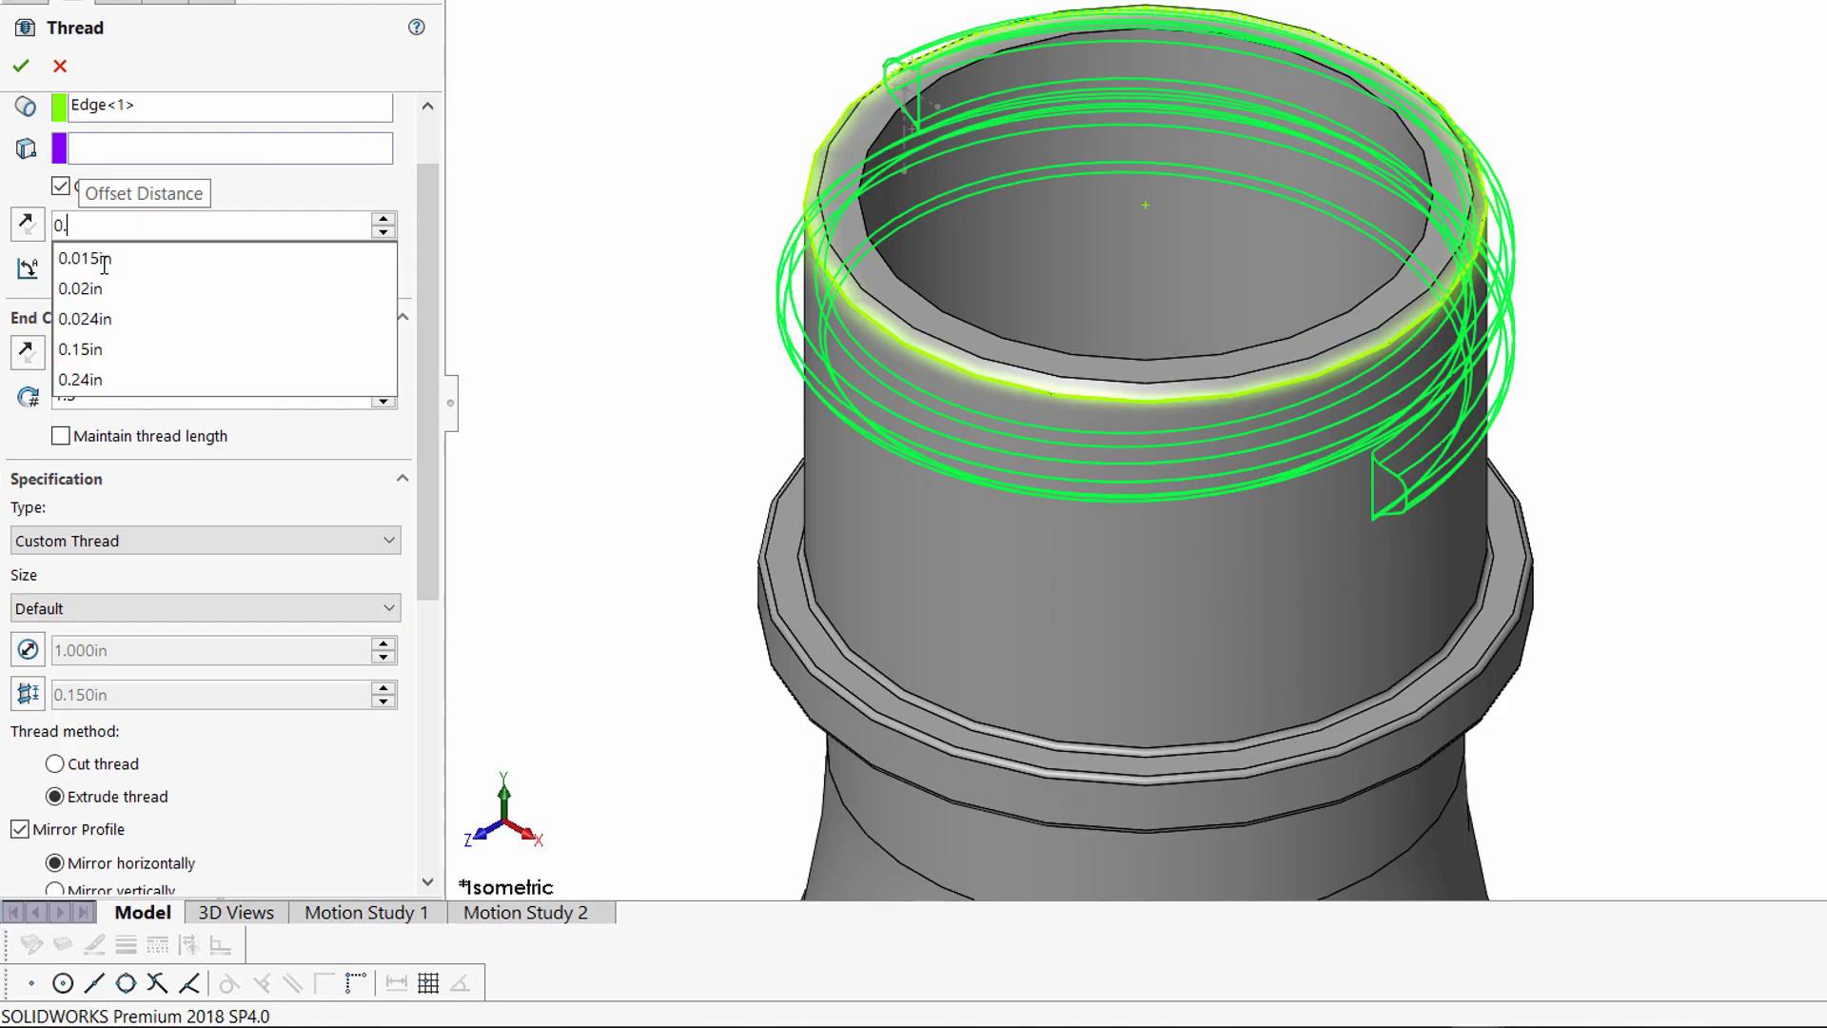
- Set the thread's start offset distance to 0.15 in
type("15")
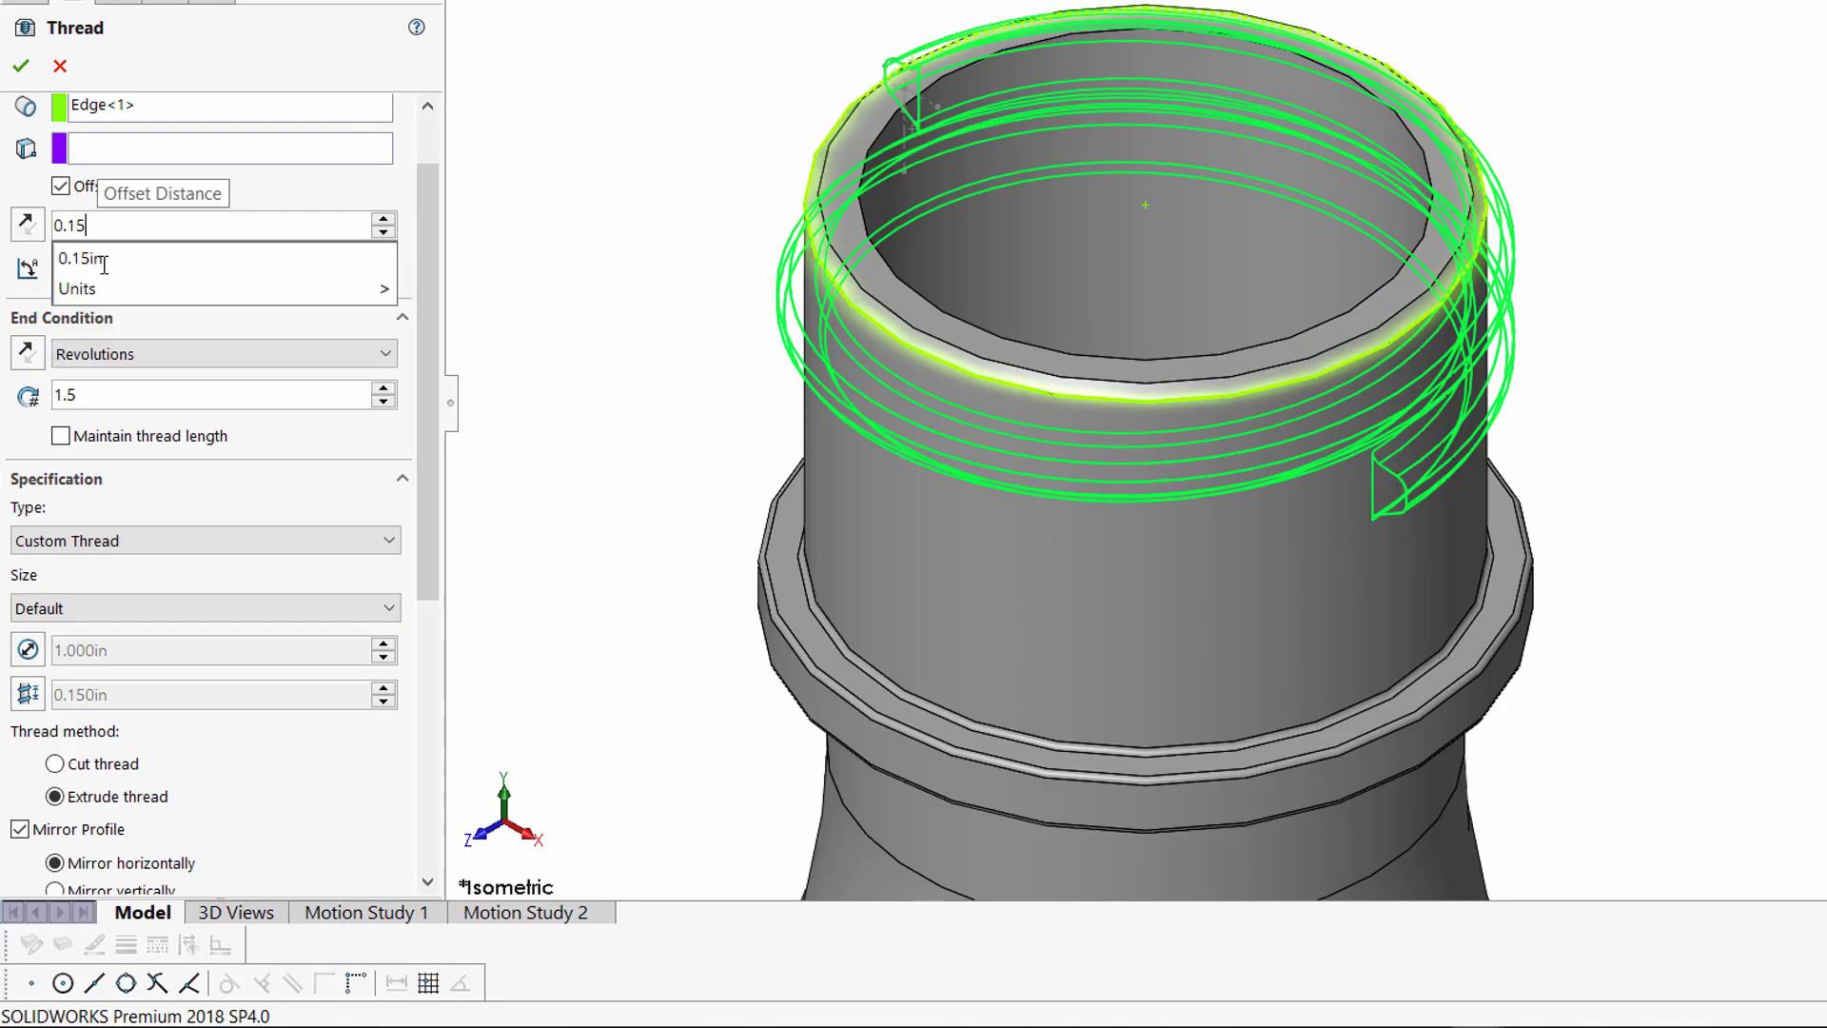
key("Return")
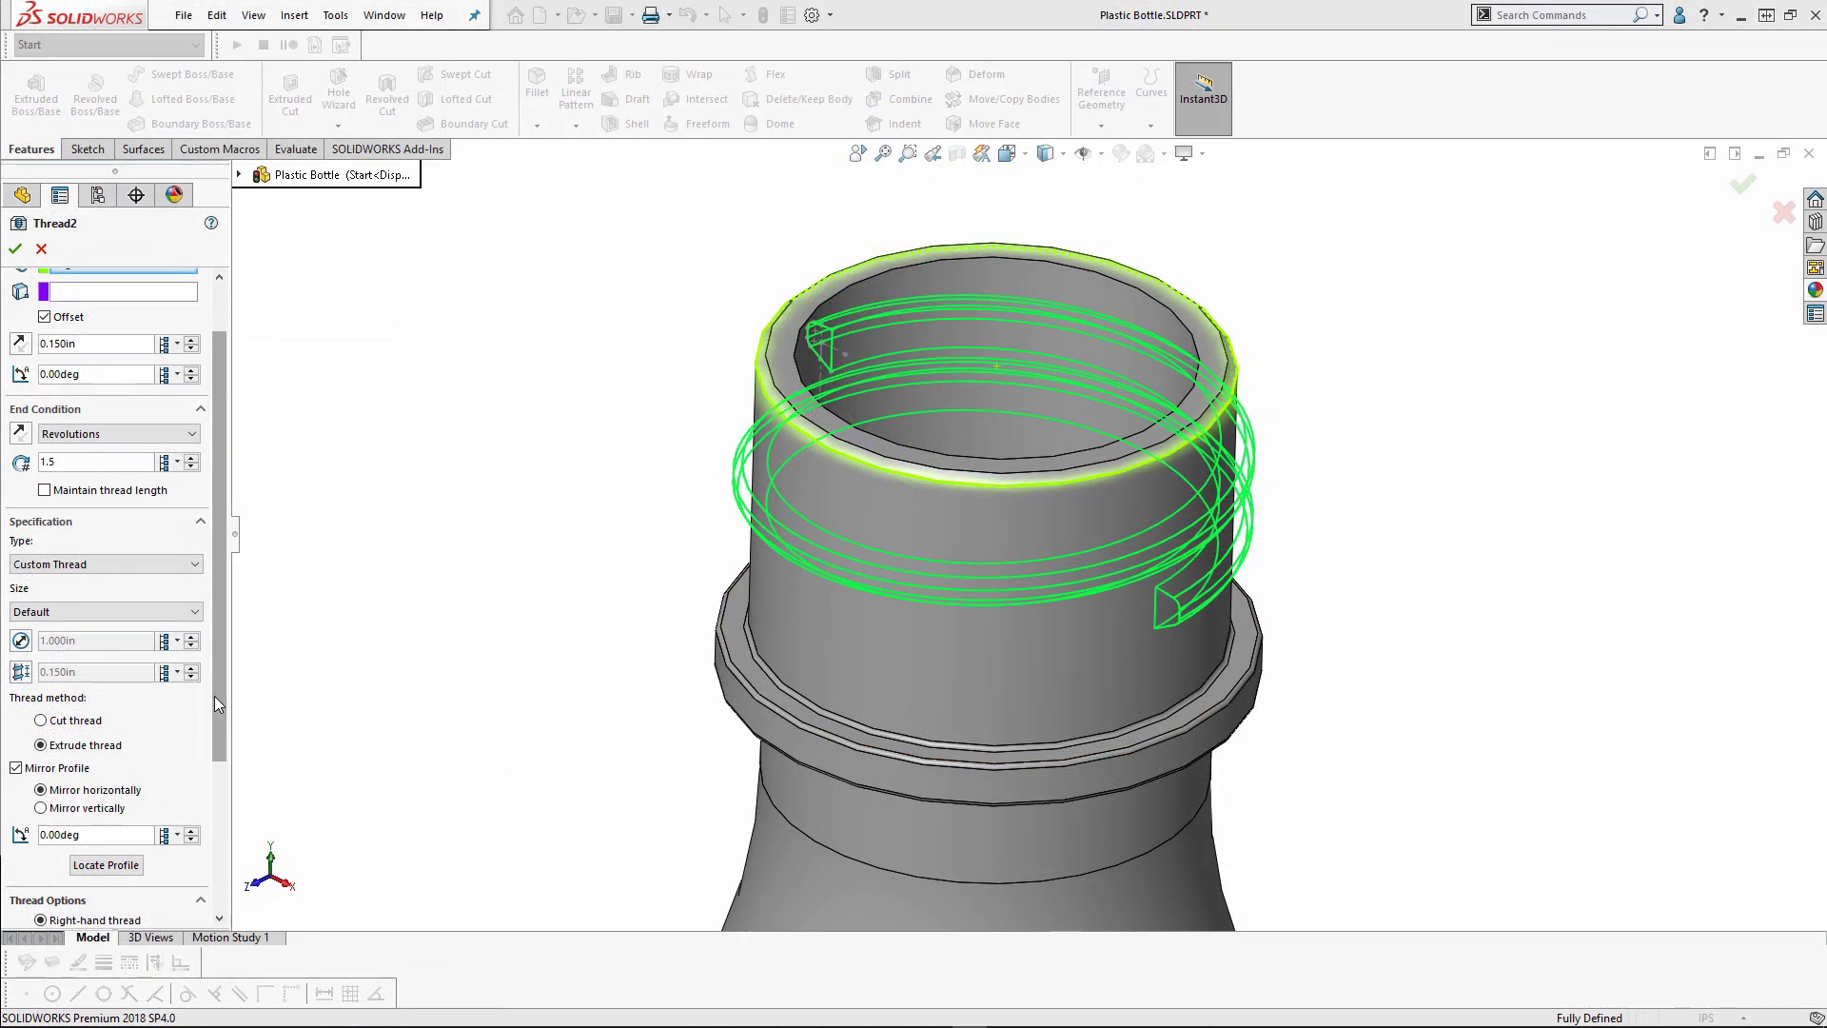
- Try the Left-hand thread option and the Multiple Start option with 2 starts, and turn both off
scroll(214, 694, "down", 5)
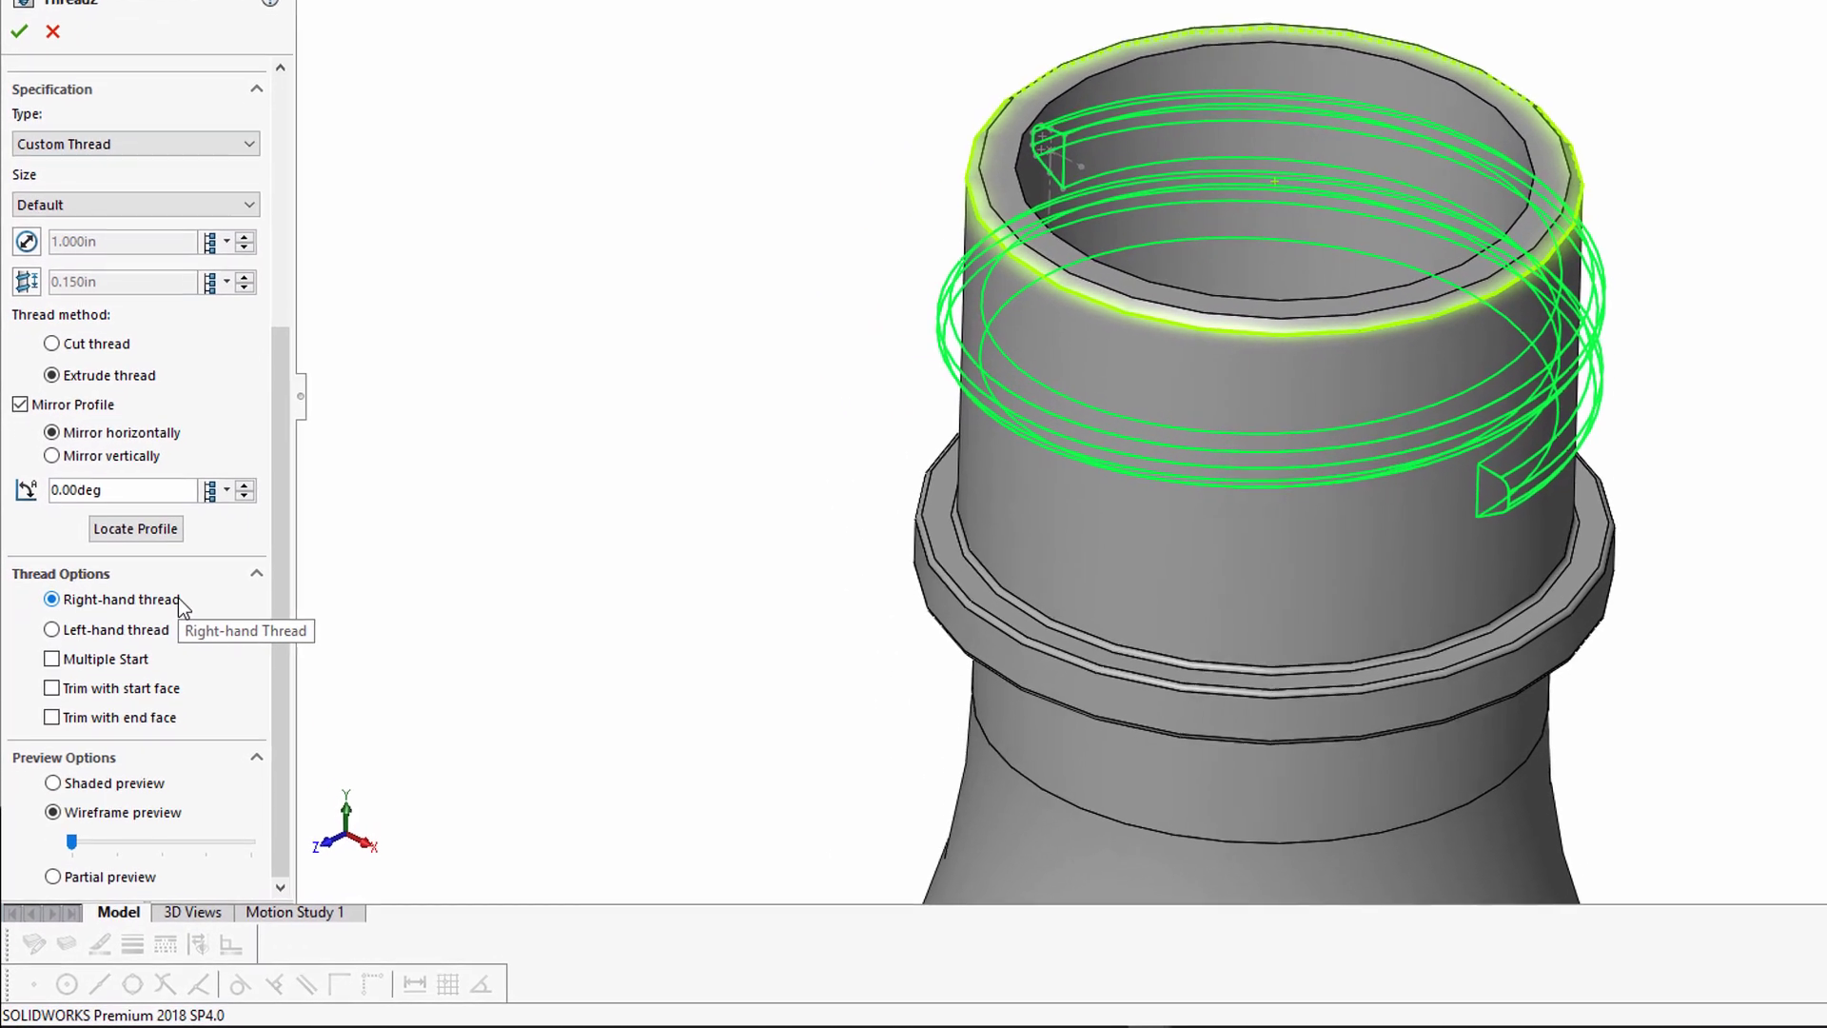
left_click(126, 619)
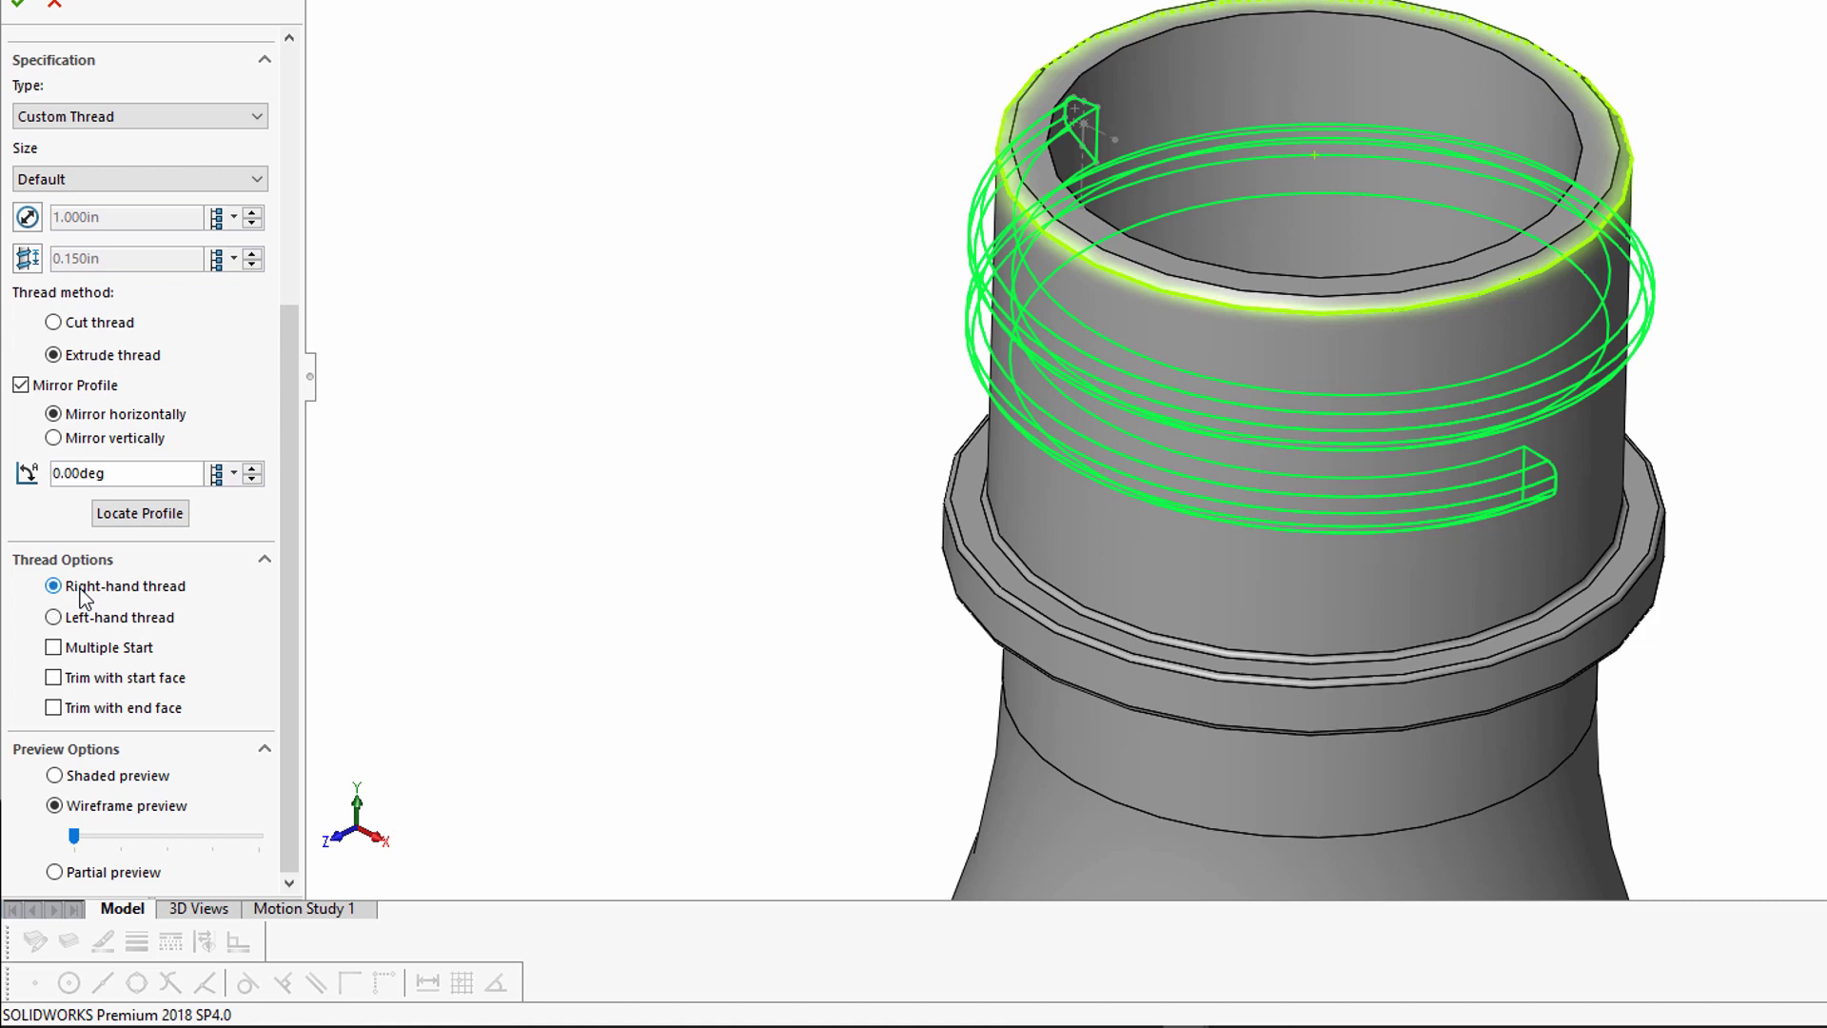
left_click(100, 649)
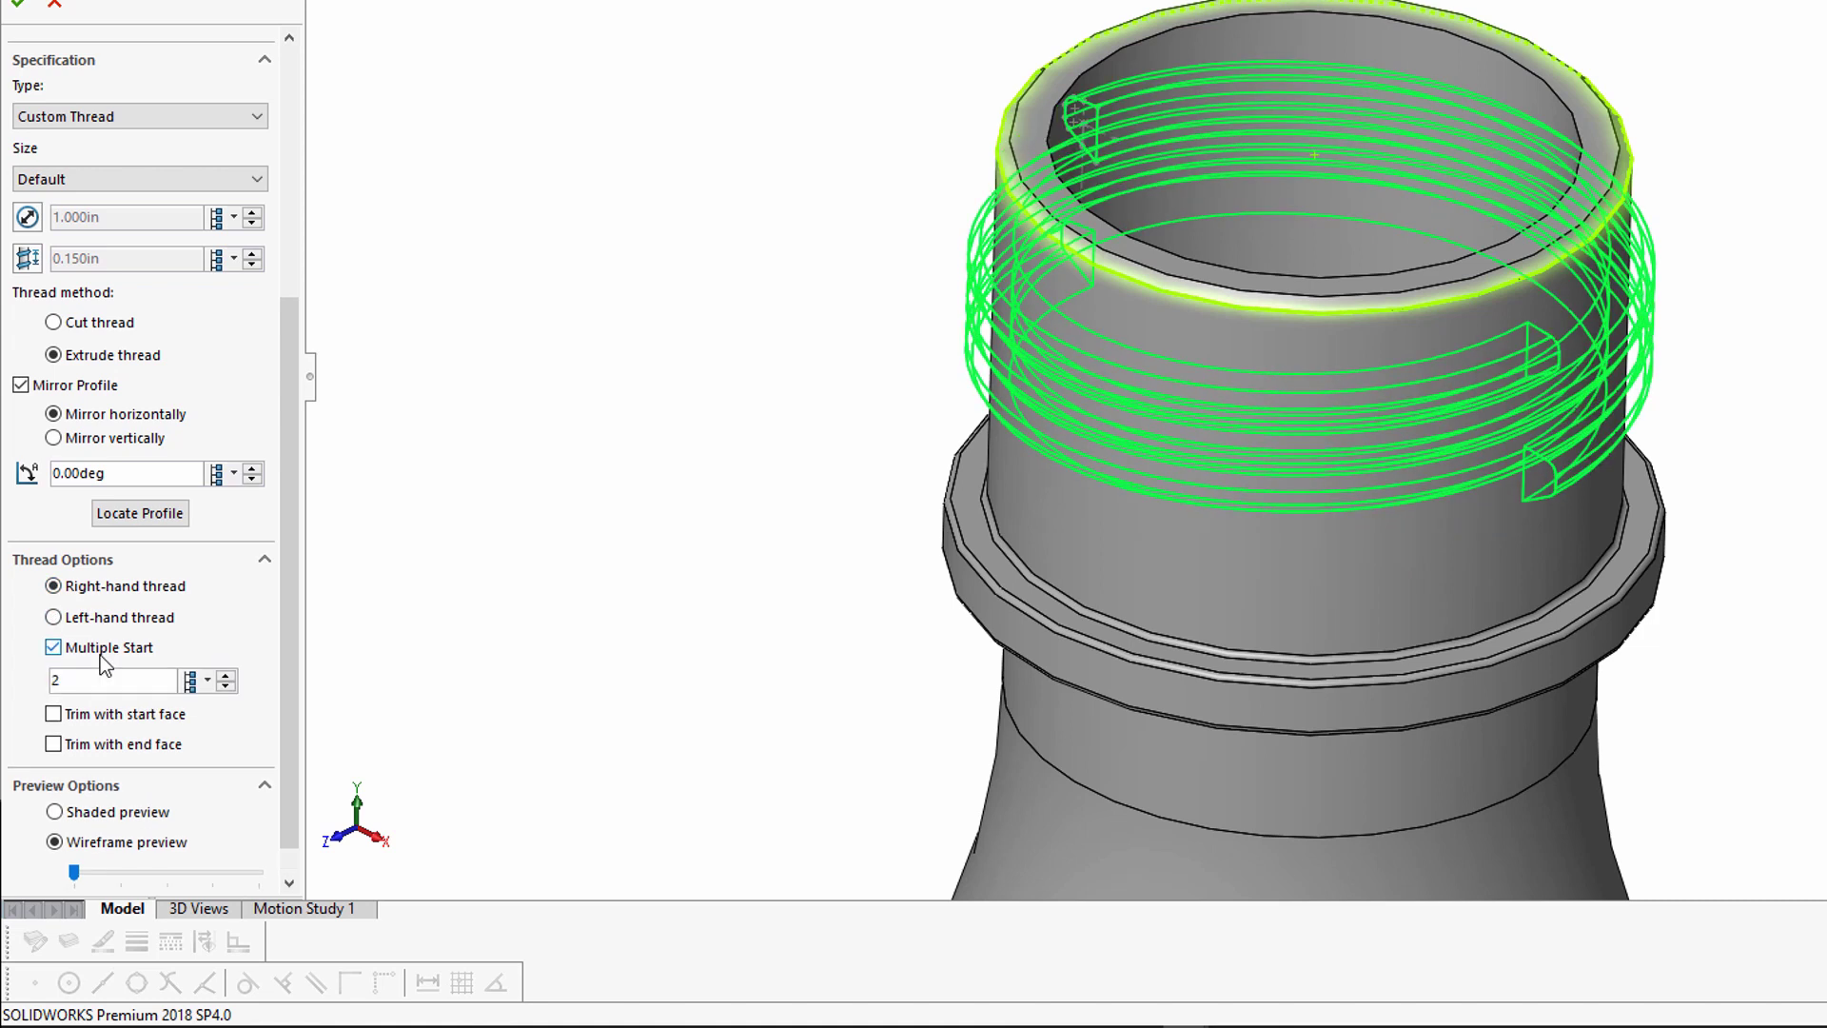
left_click(100, 655)
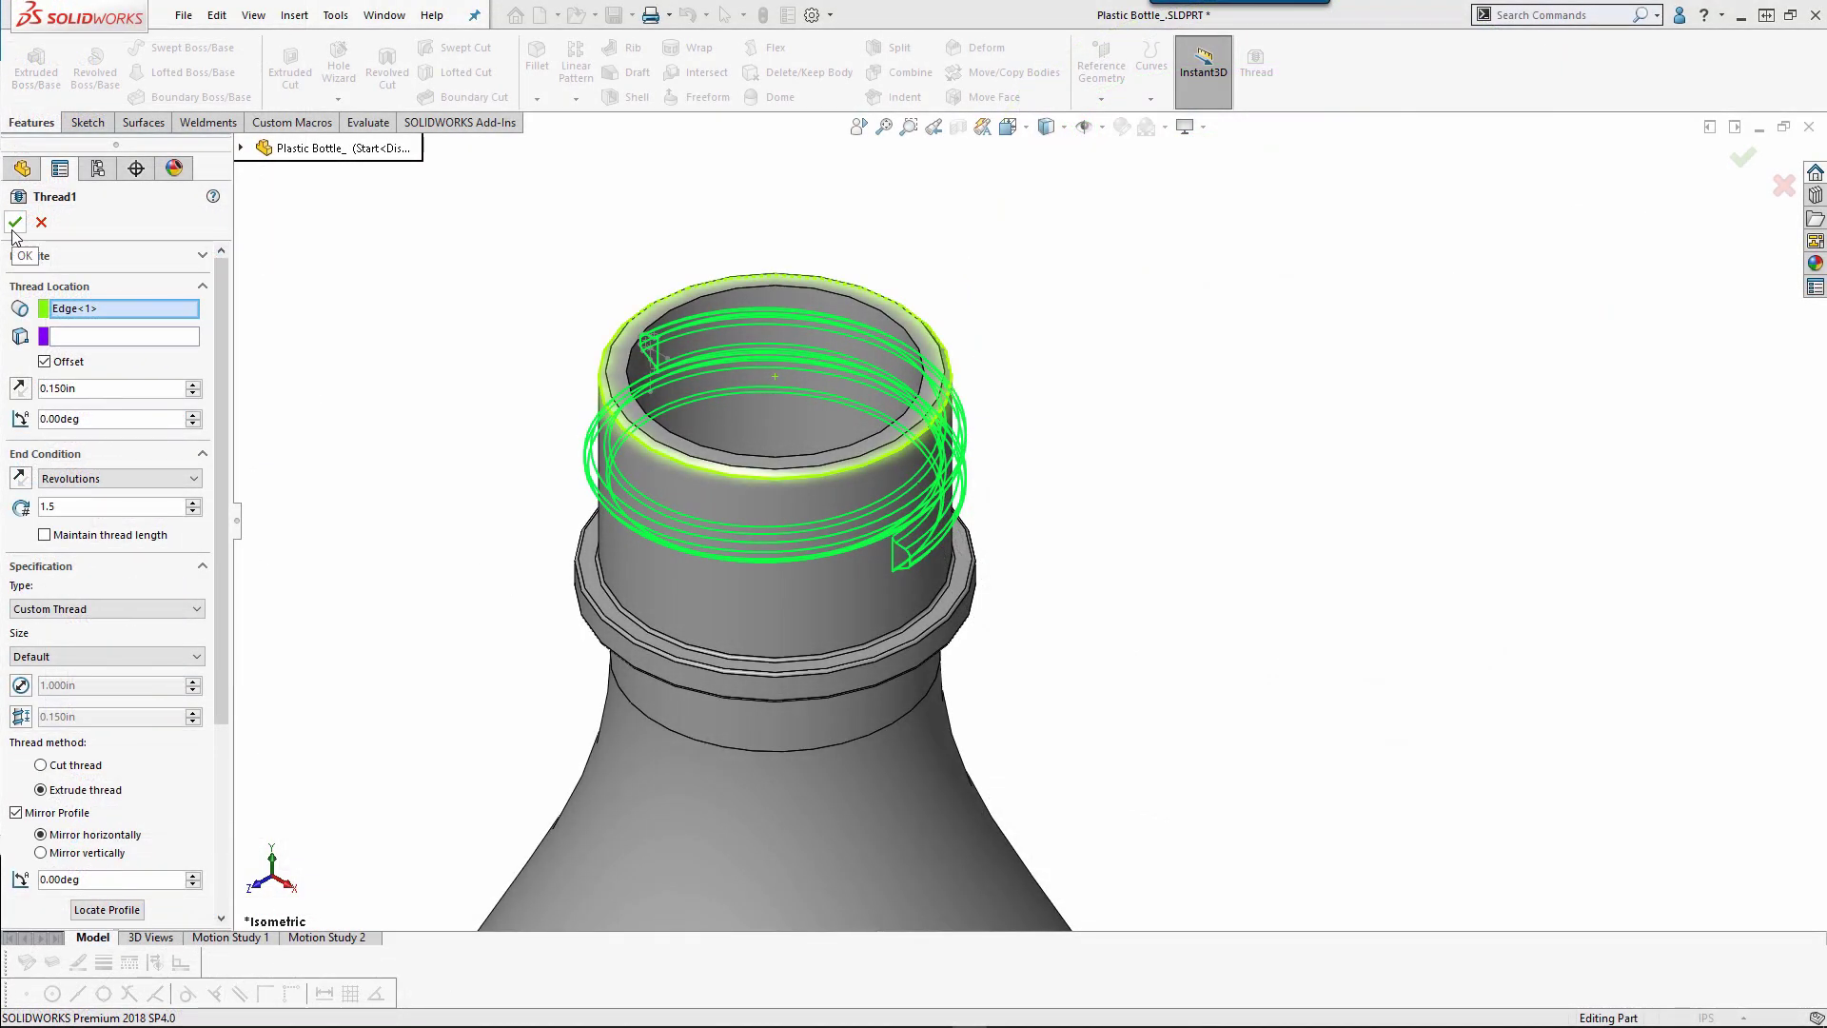
- Accept the Thread settings to create the extruded custom thread on the bottle neck
left_click(14, 229)
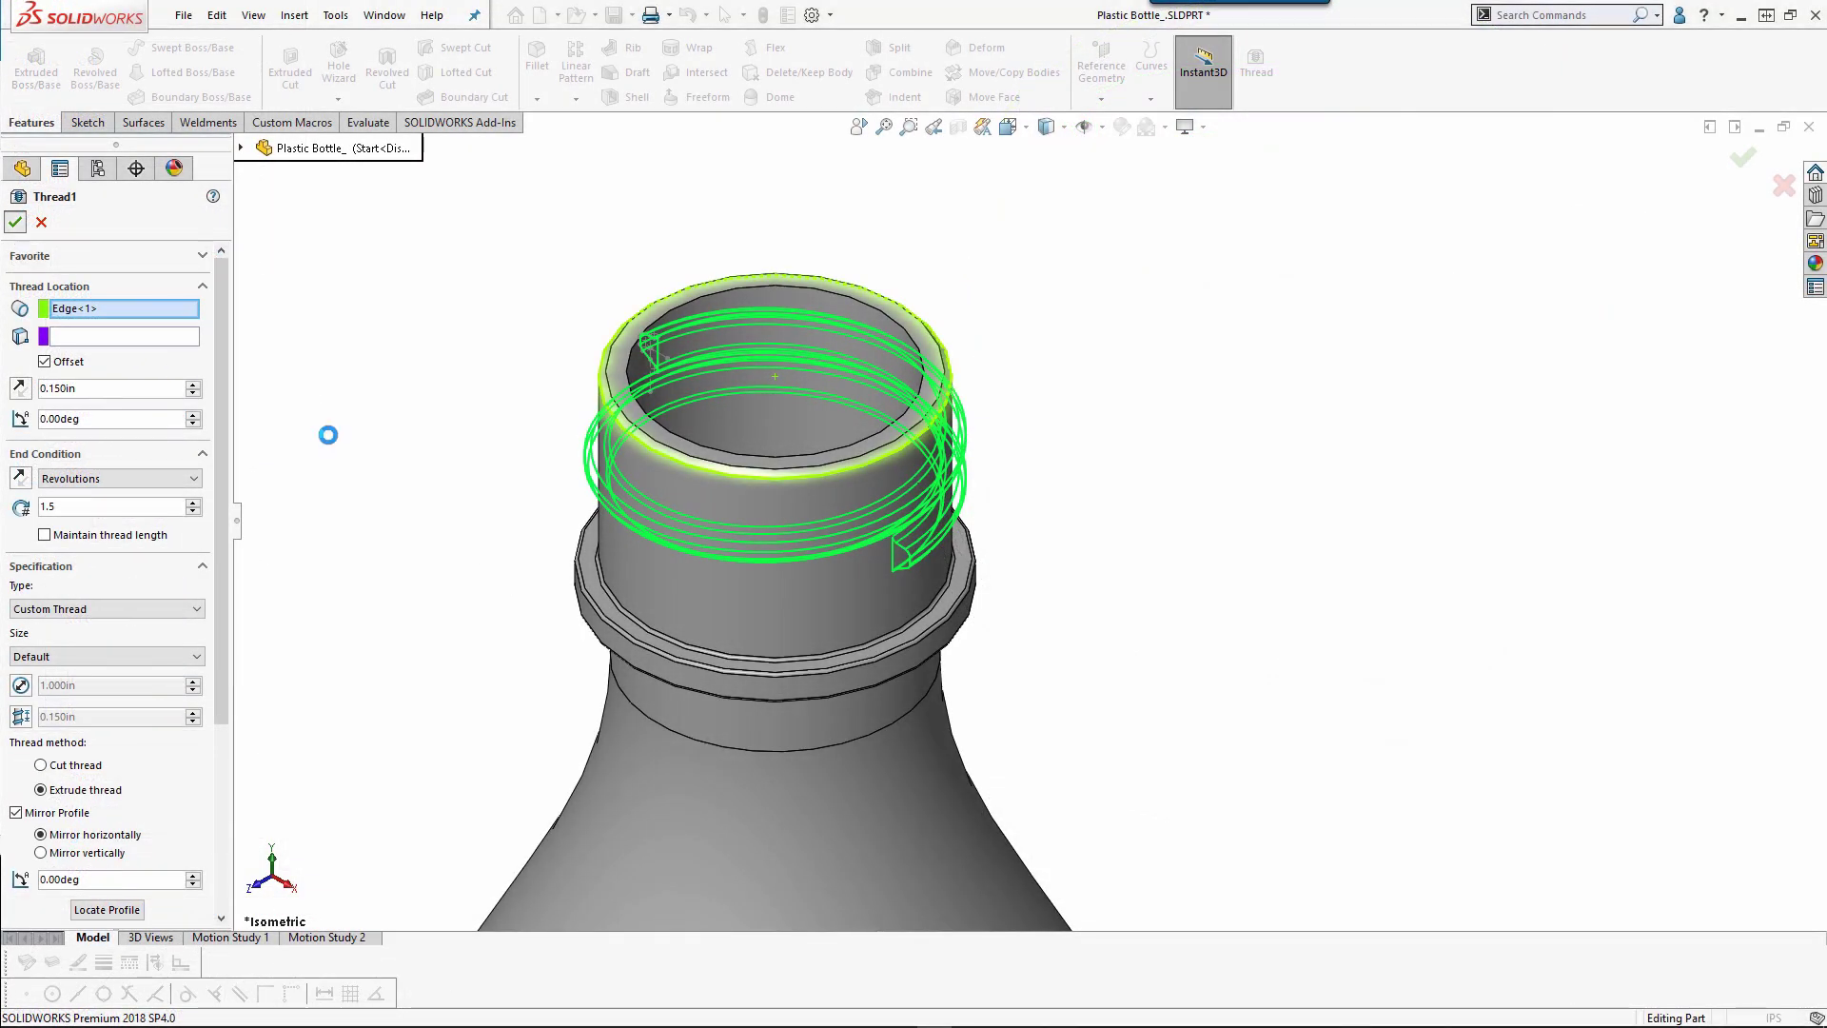